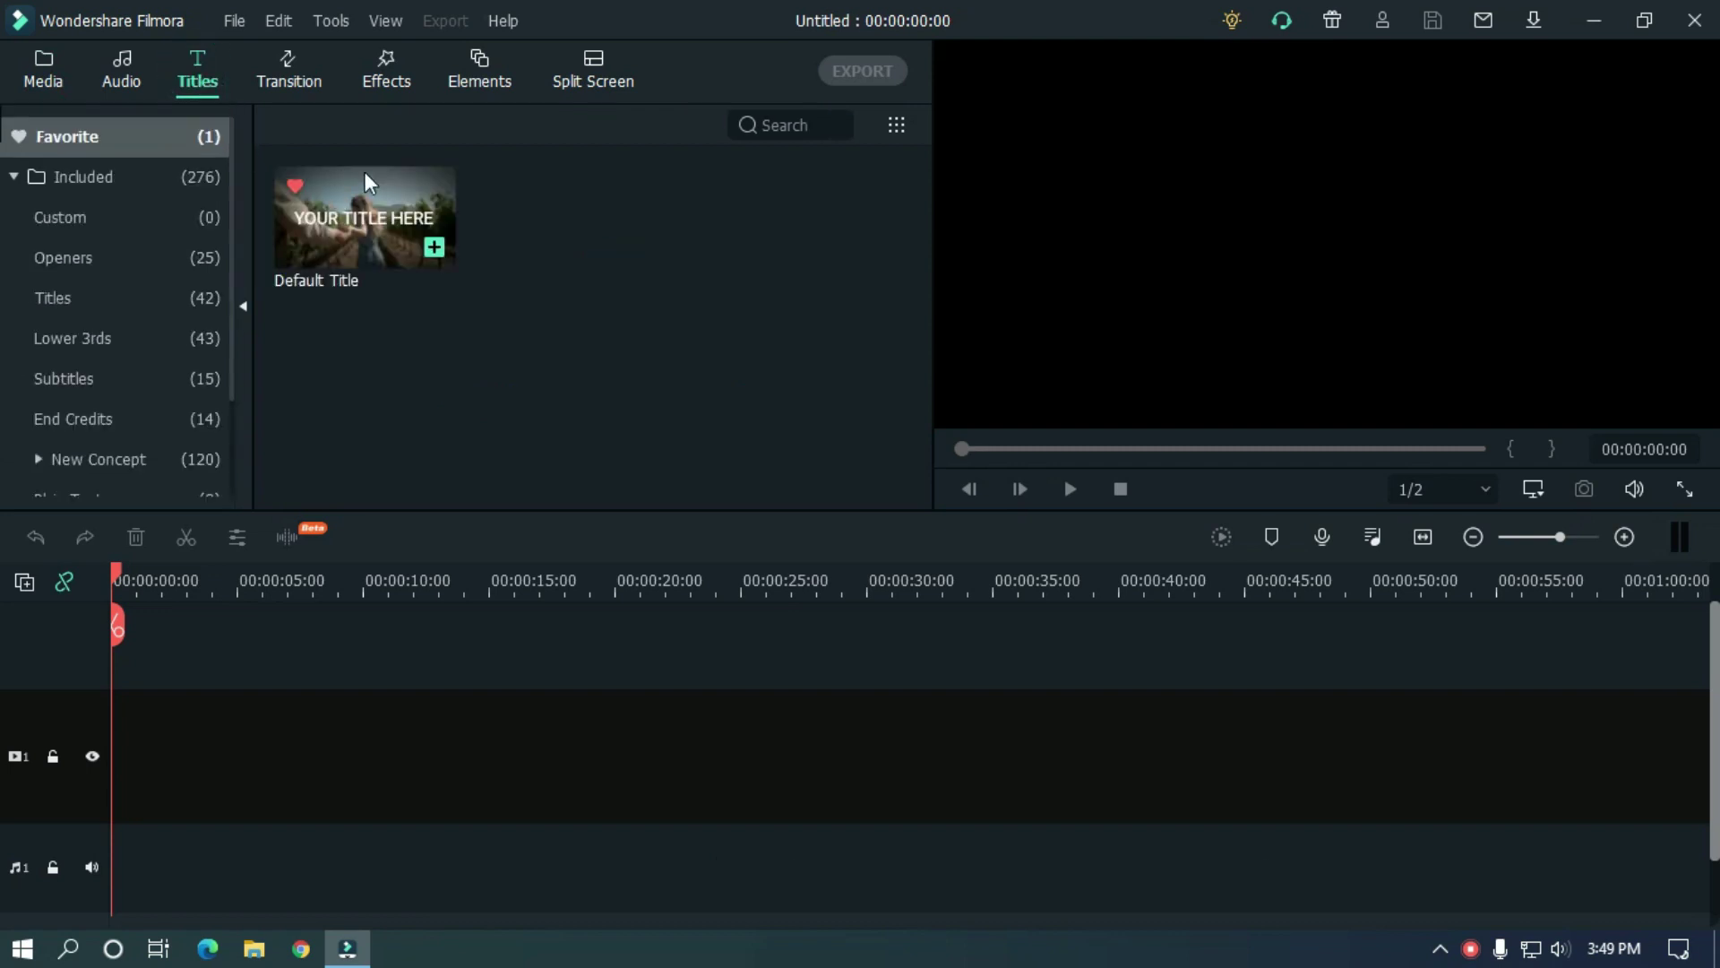
# Step: Add a Default Title clip at the timeline start and open it for editing
pyautogui.moveTo(373, 198); pyautogui.dragTo(125, 811)
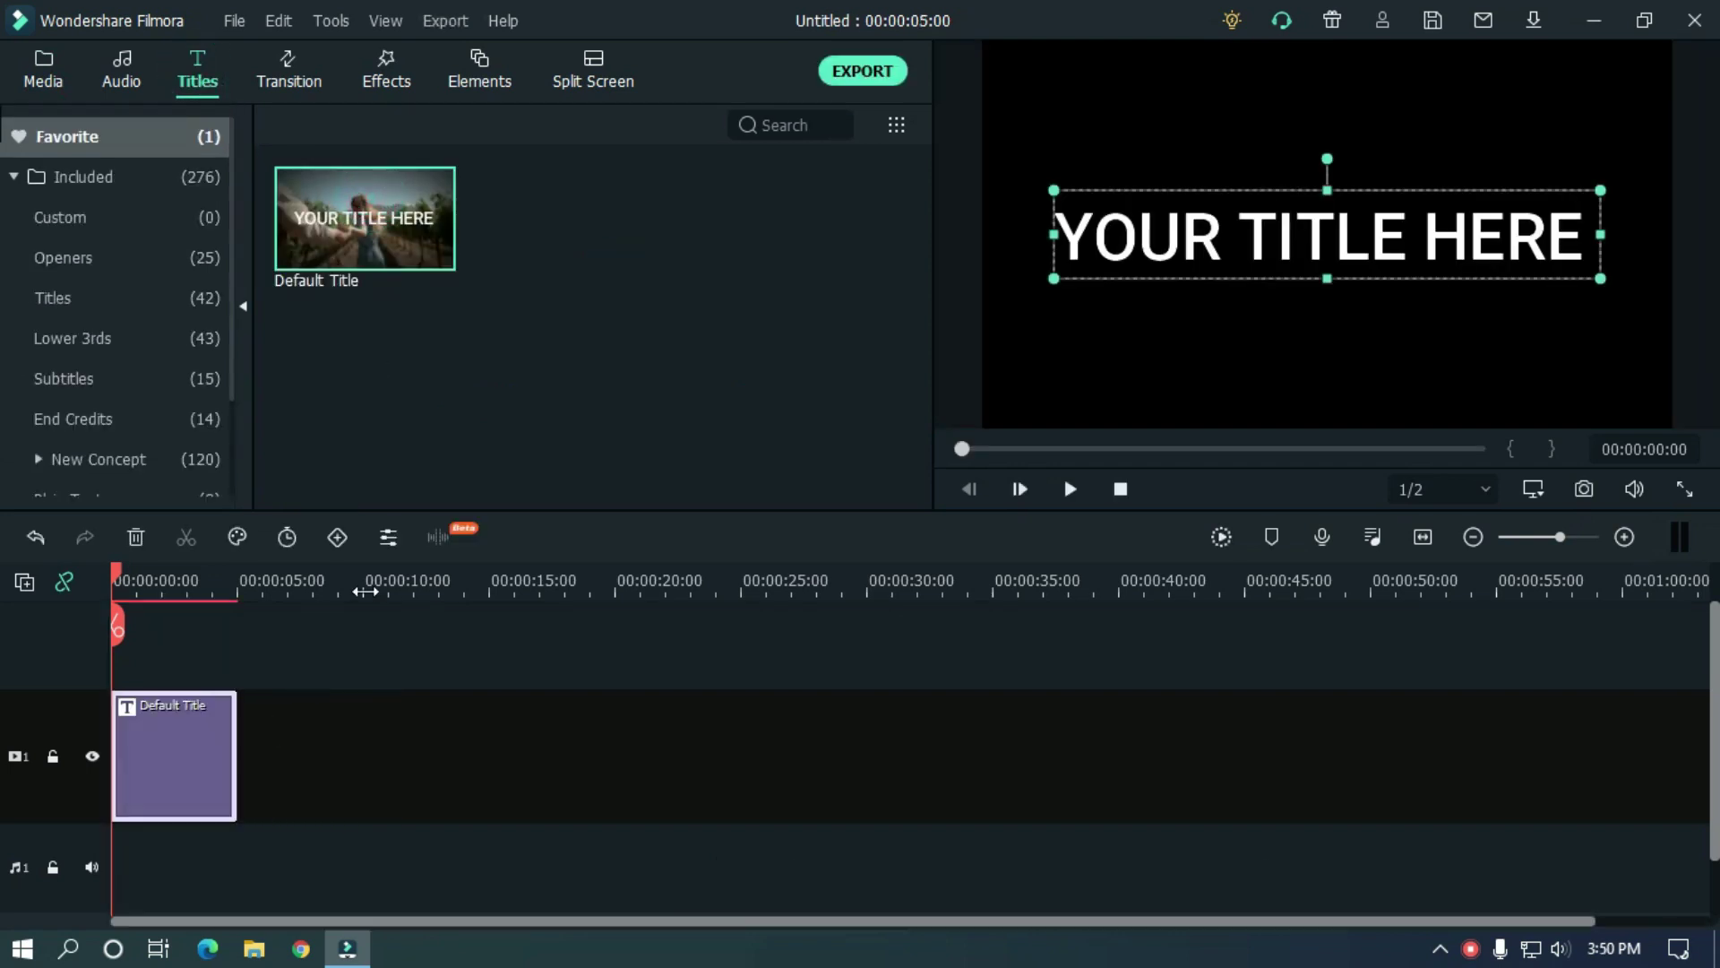
pyautogui.moveTo(457, 585); pyautogui.dragTo(1558, 626)
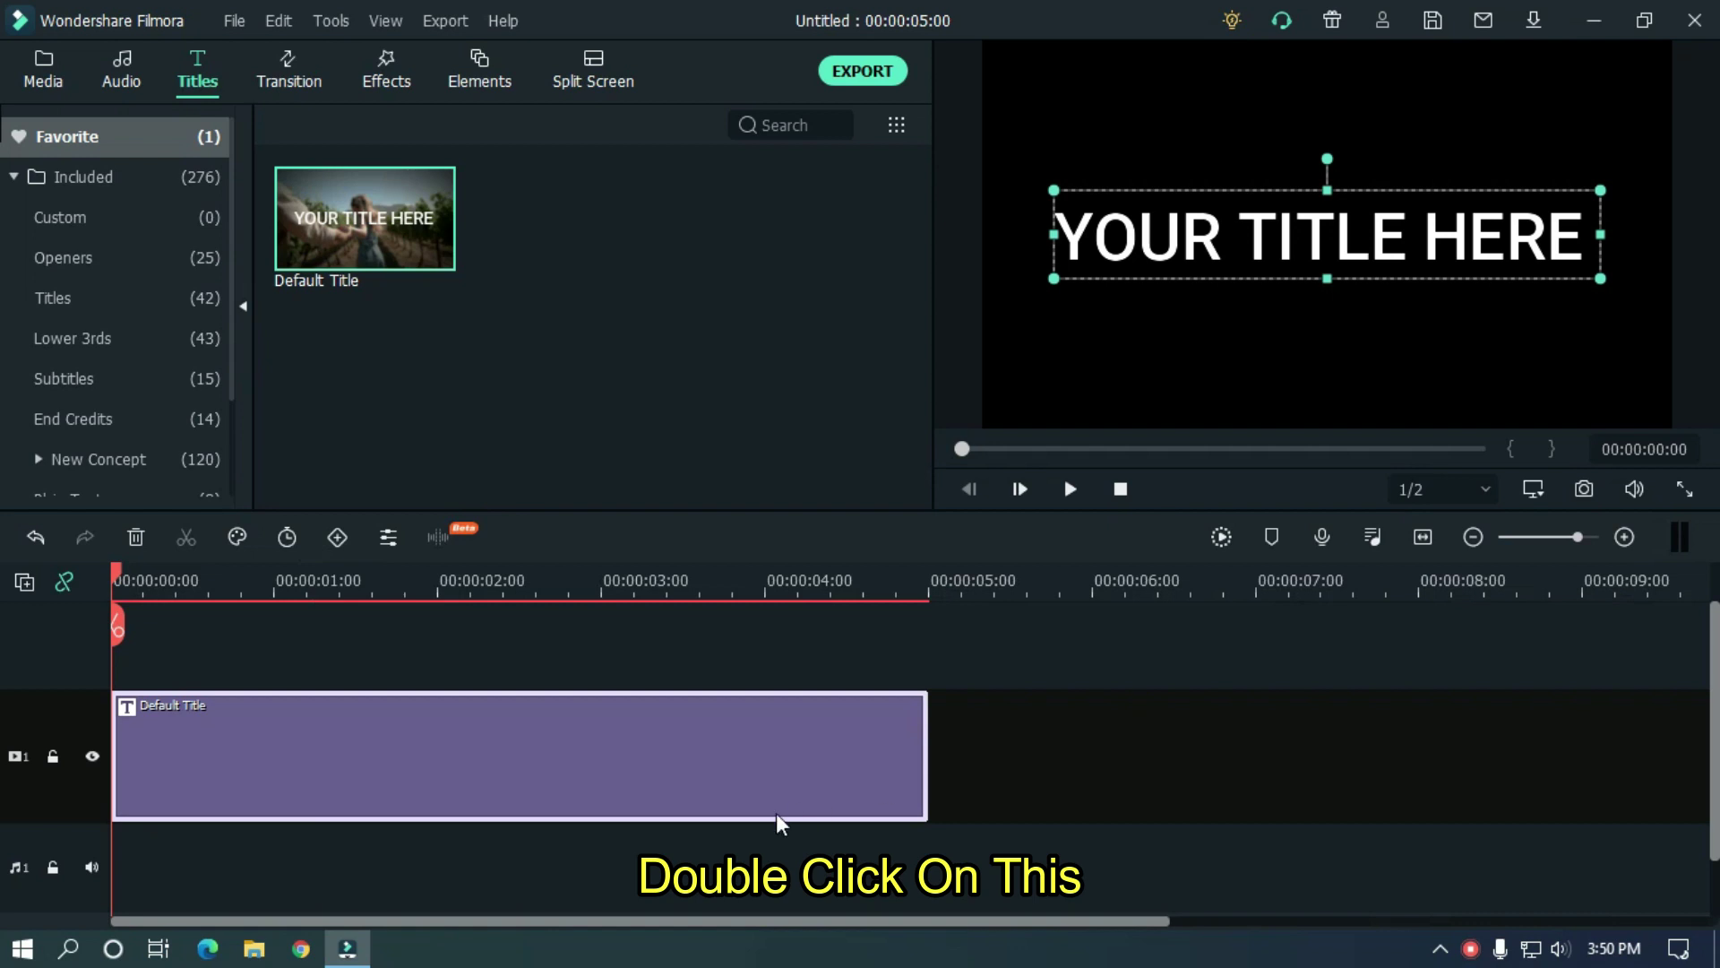
pyautogui.doubleClick(641, 794)
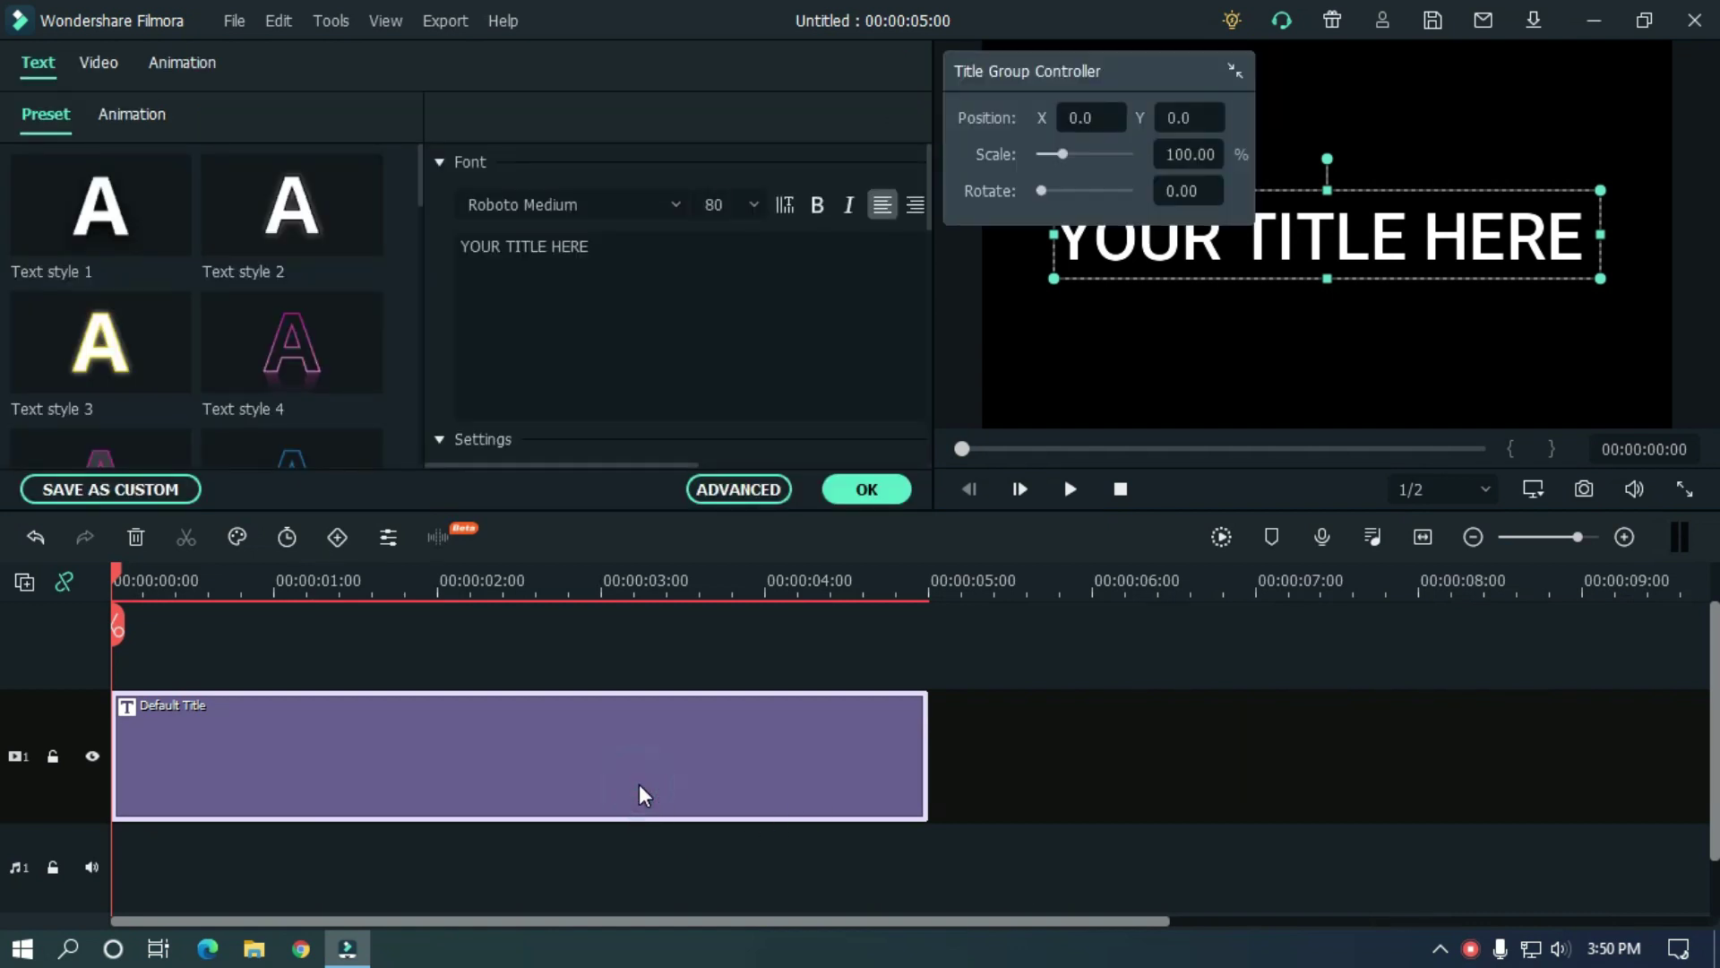
pyautogui.click(1242, 75)
# Step: Replace the placeholder text with MAHMUD in Open Sans Bold, then start changing its size
pyautogui.click(691, 270)
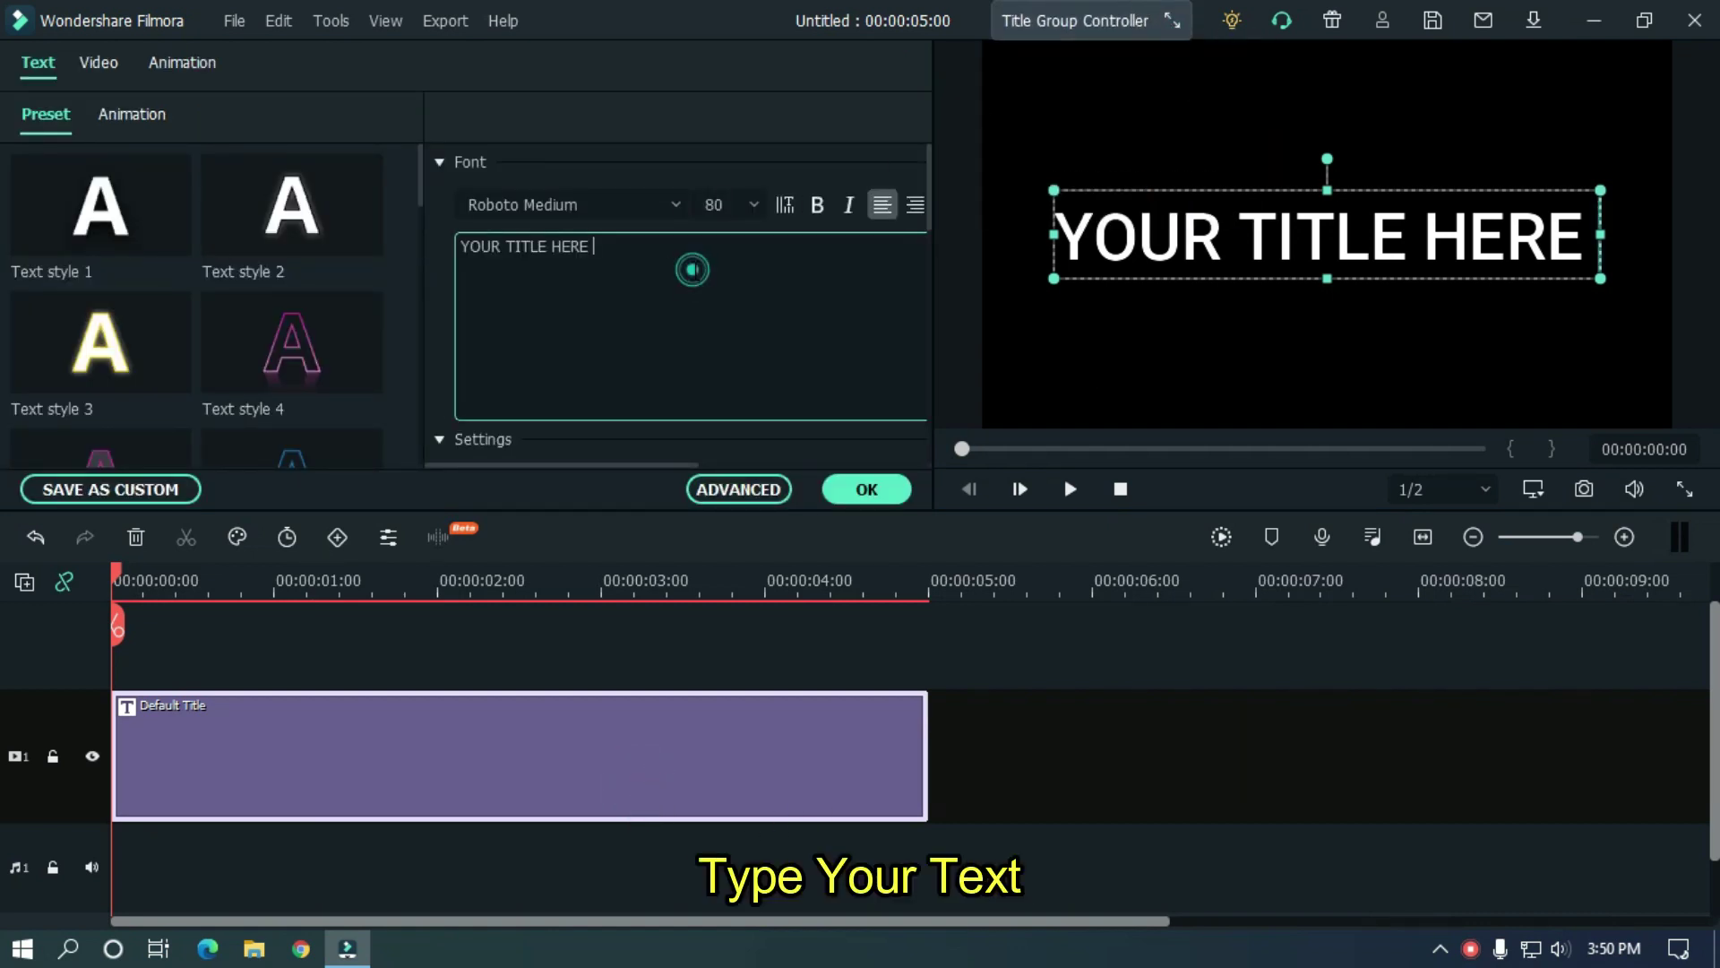
pyautogui.hotkey('ctrl', 'a')
pyautogui.write('MAHMUD')
pyautogui.click(620, 205)
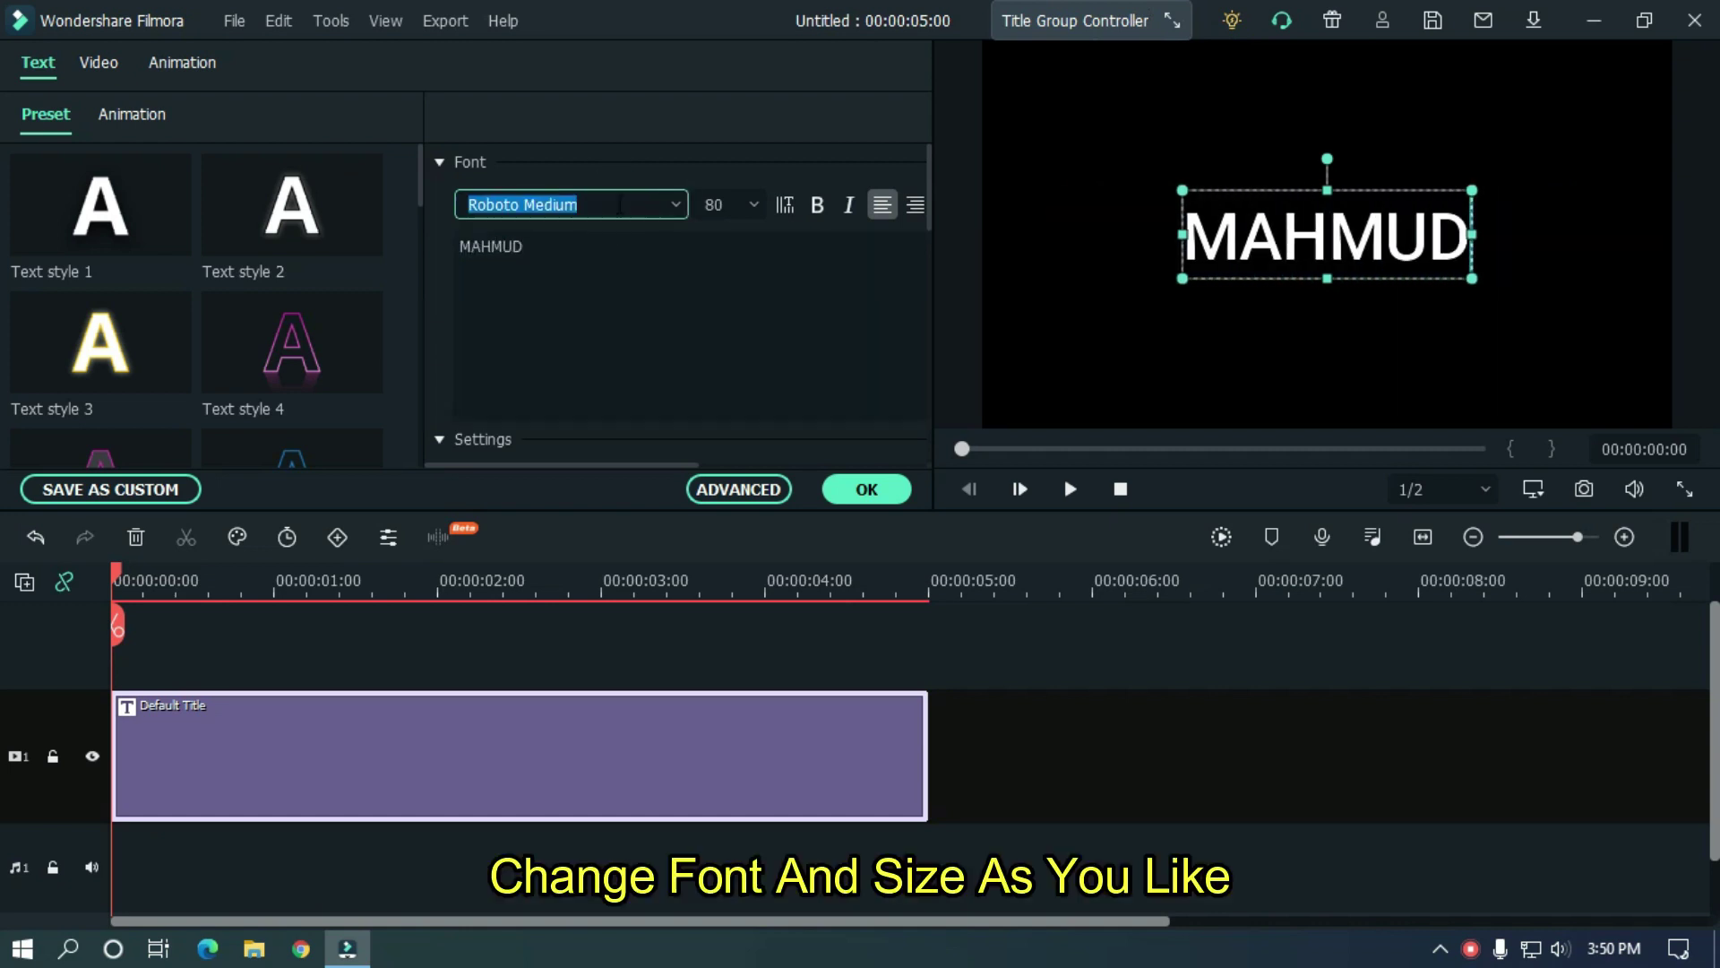
pyautogui.write('Open Sans Bold')
pyautogui.press('Return')
pyautogui.click(737, 205)
# Step: Set the title size to 100 and add two more video tracks
pyautogui.write('1')
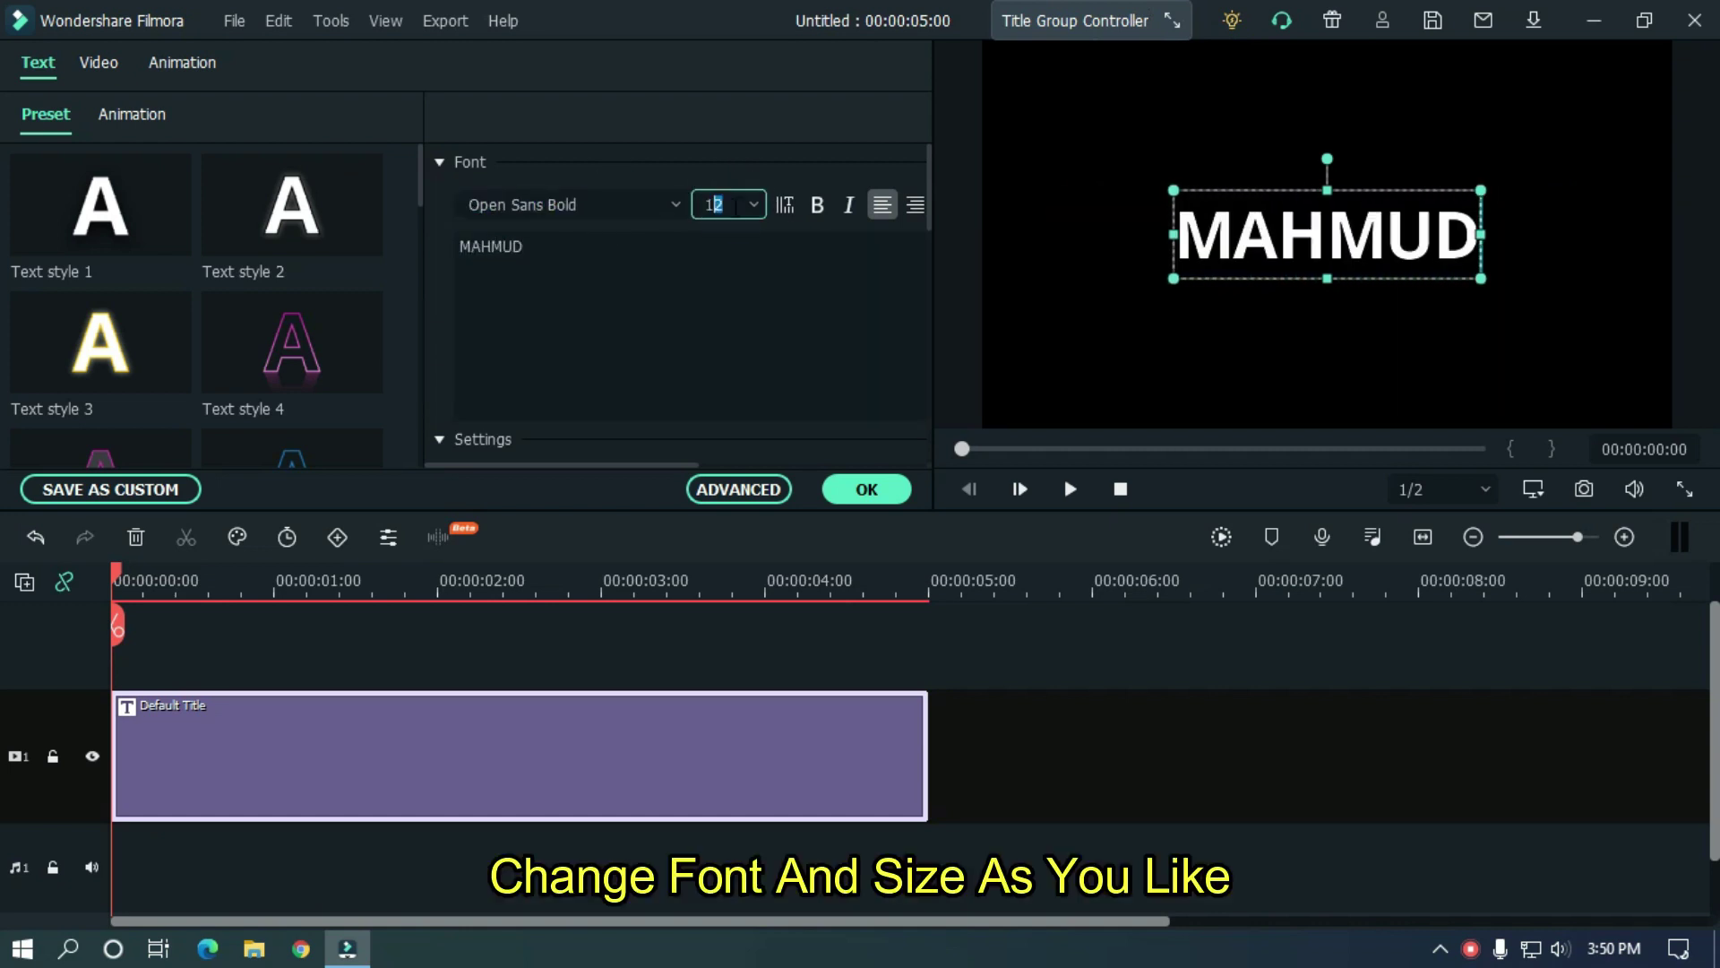
pyautogui.write('00')
pyautogui.click(1091, 672)
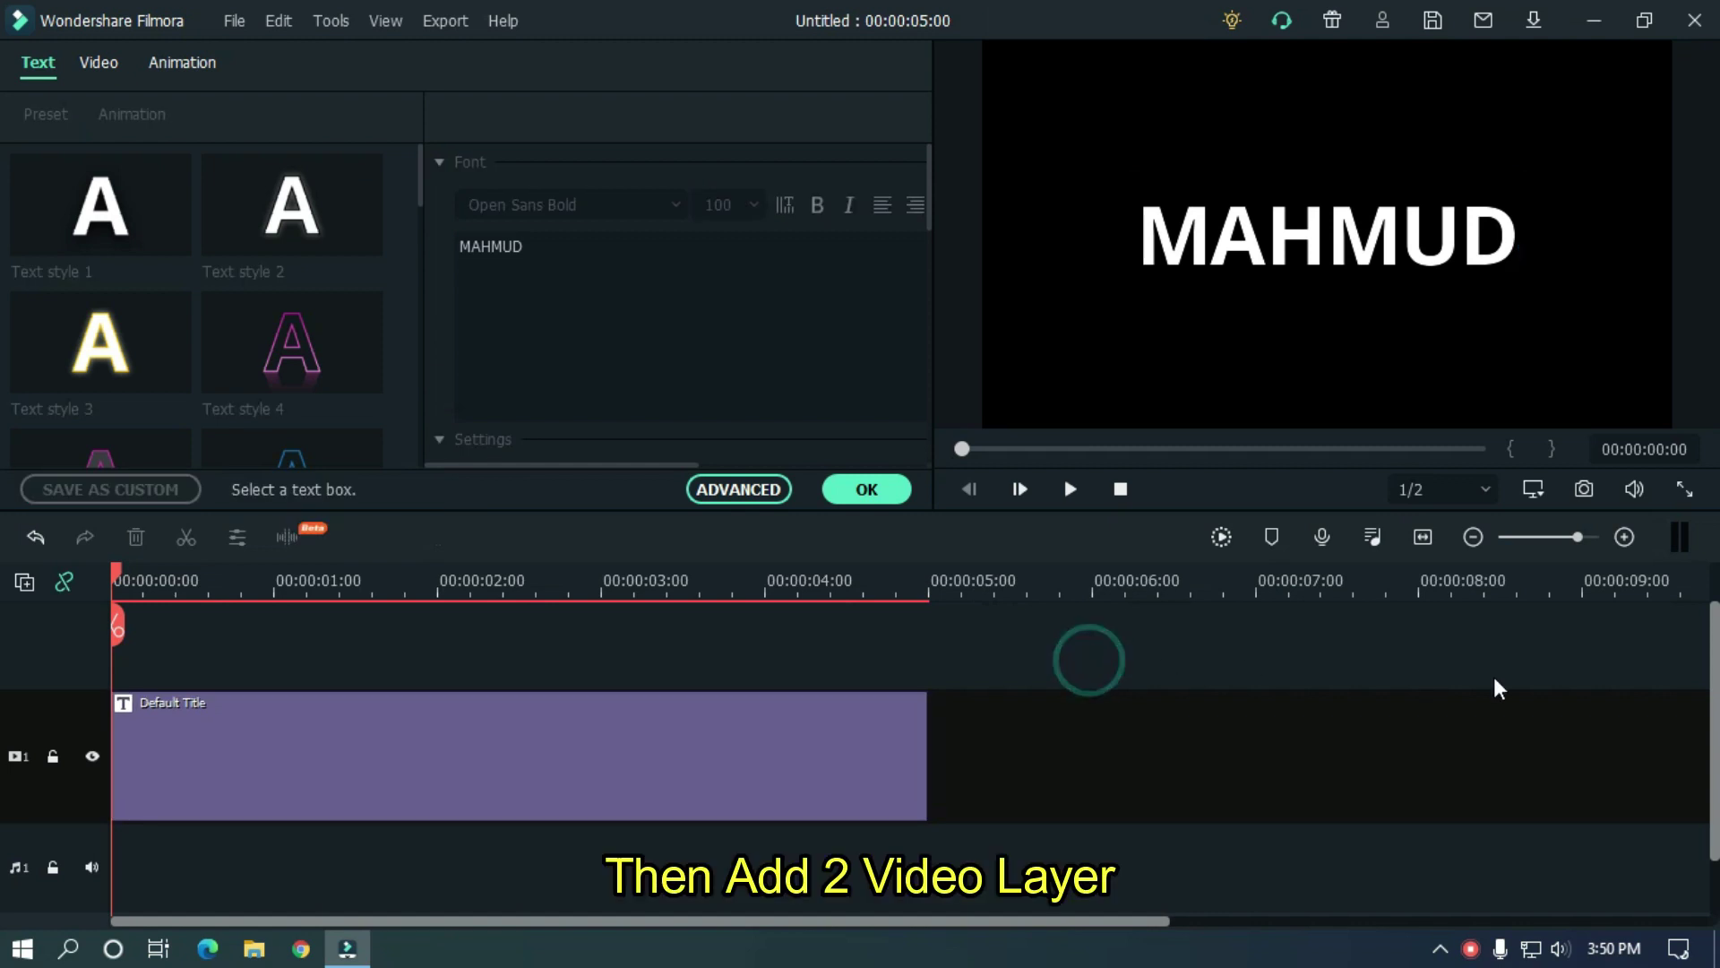
pyautogui.click(24, 582)
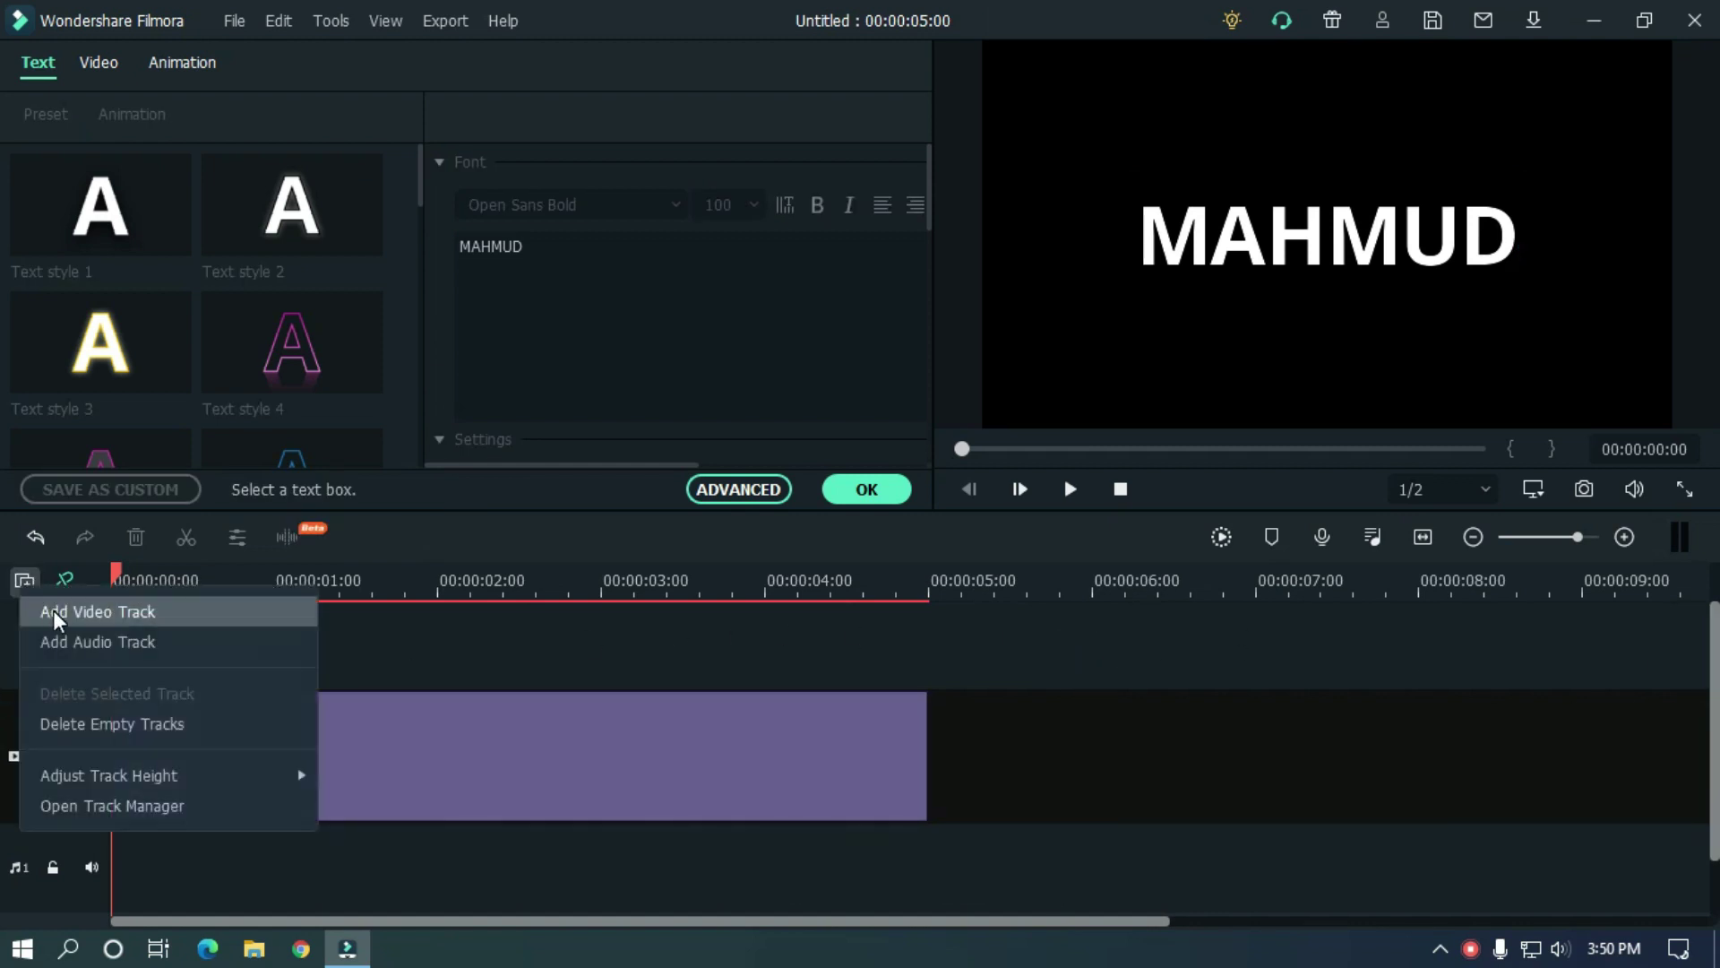
pyautogui.click(52, 609)
pyautogui.click(25, 583)
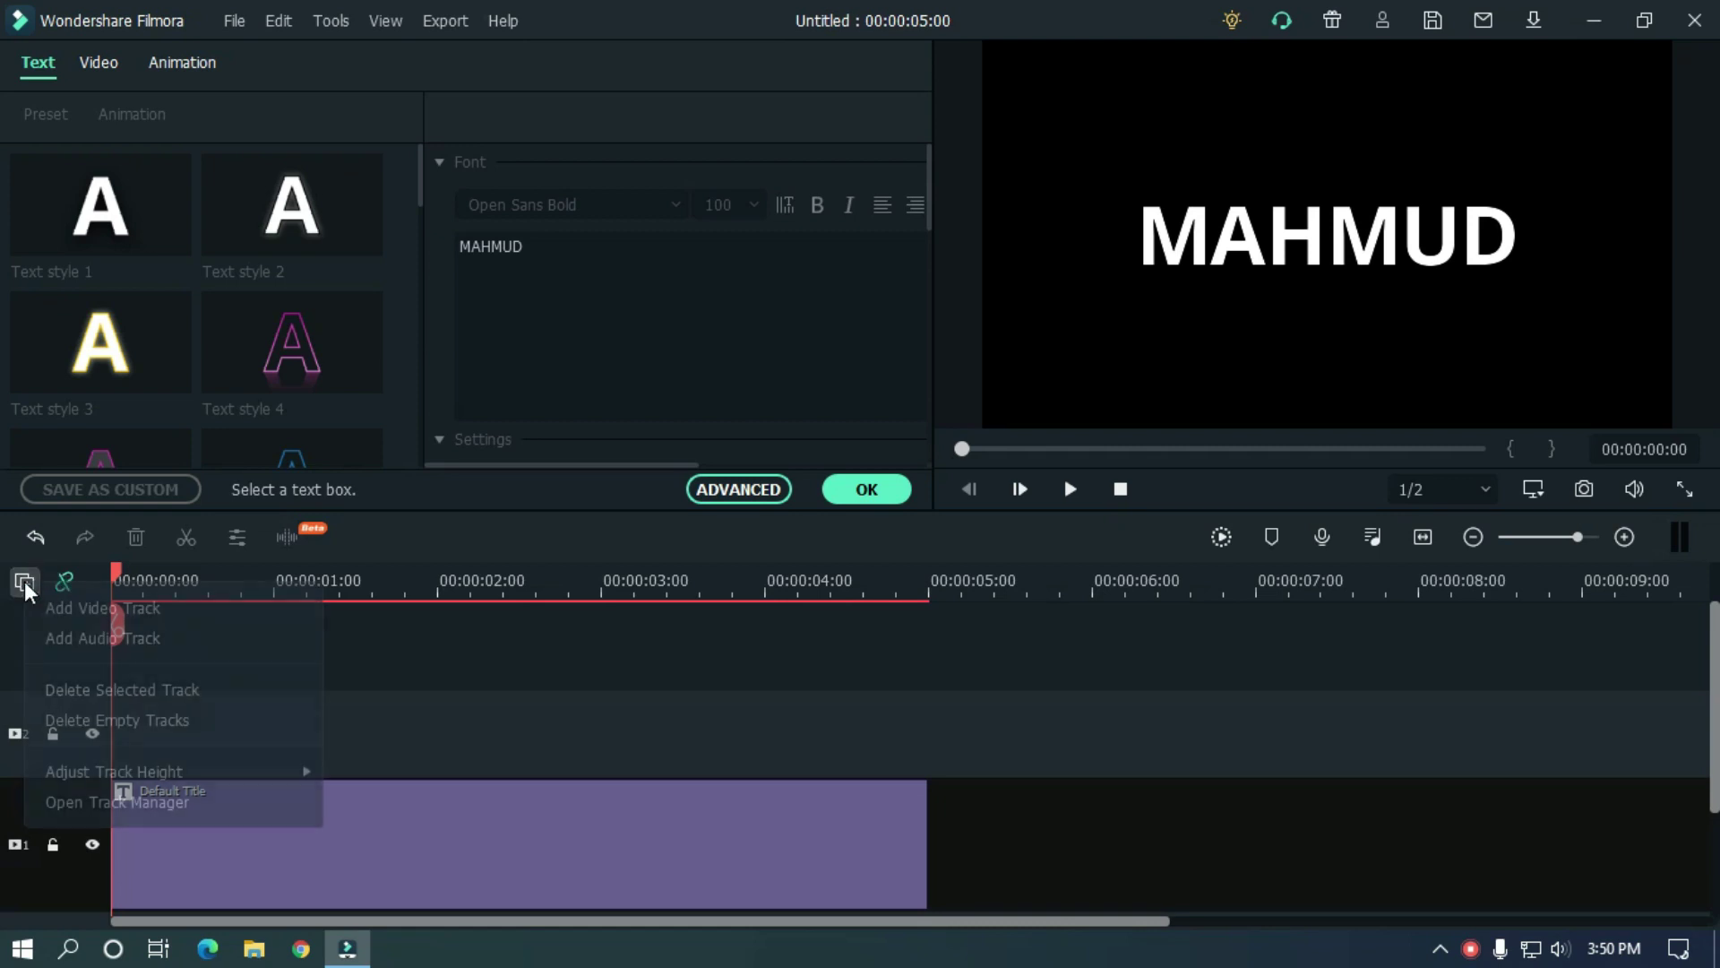
pyautogui.click(65, 609)
# Step: Place a second Default Title clip on video track 3, leaving track 2 empty
pyautogui.click(860, 492)
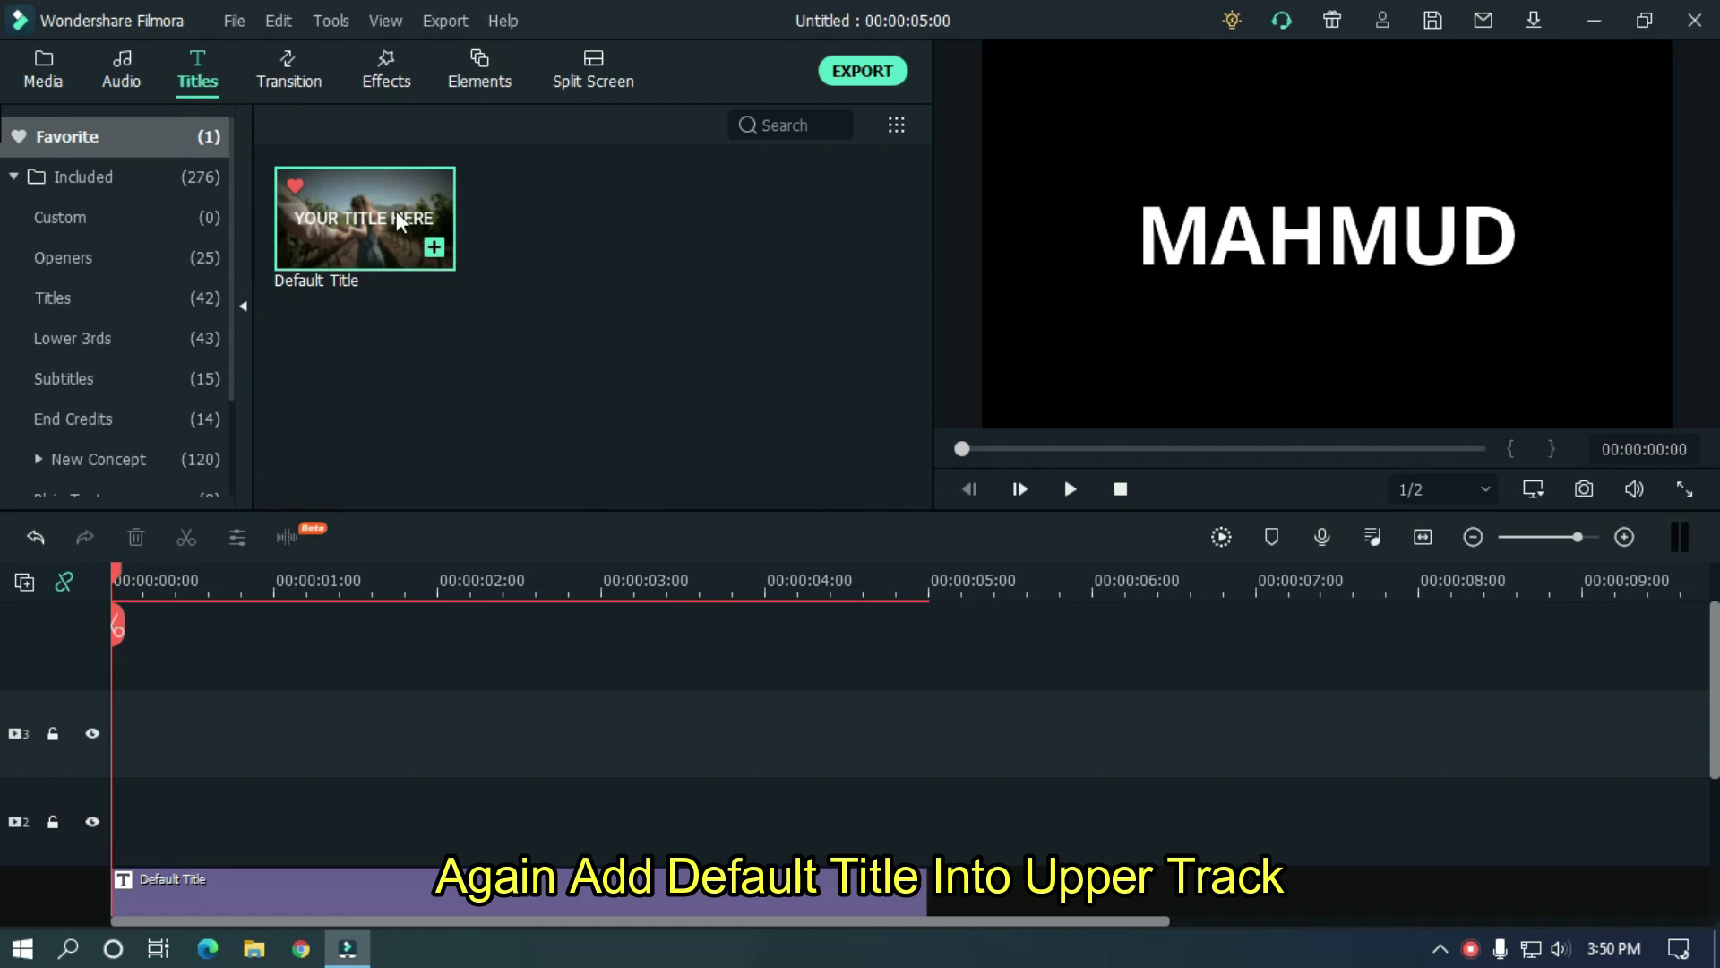
pyautogui.moveTo(391, 213); pyautogui.dragTo(112, 737)
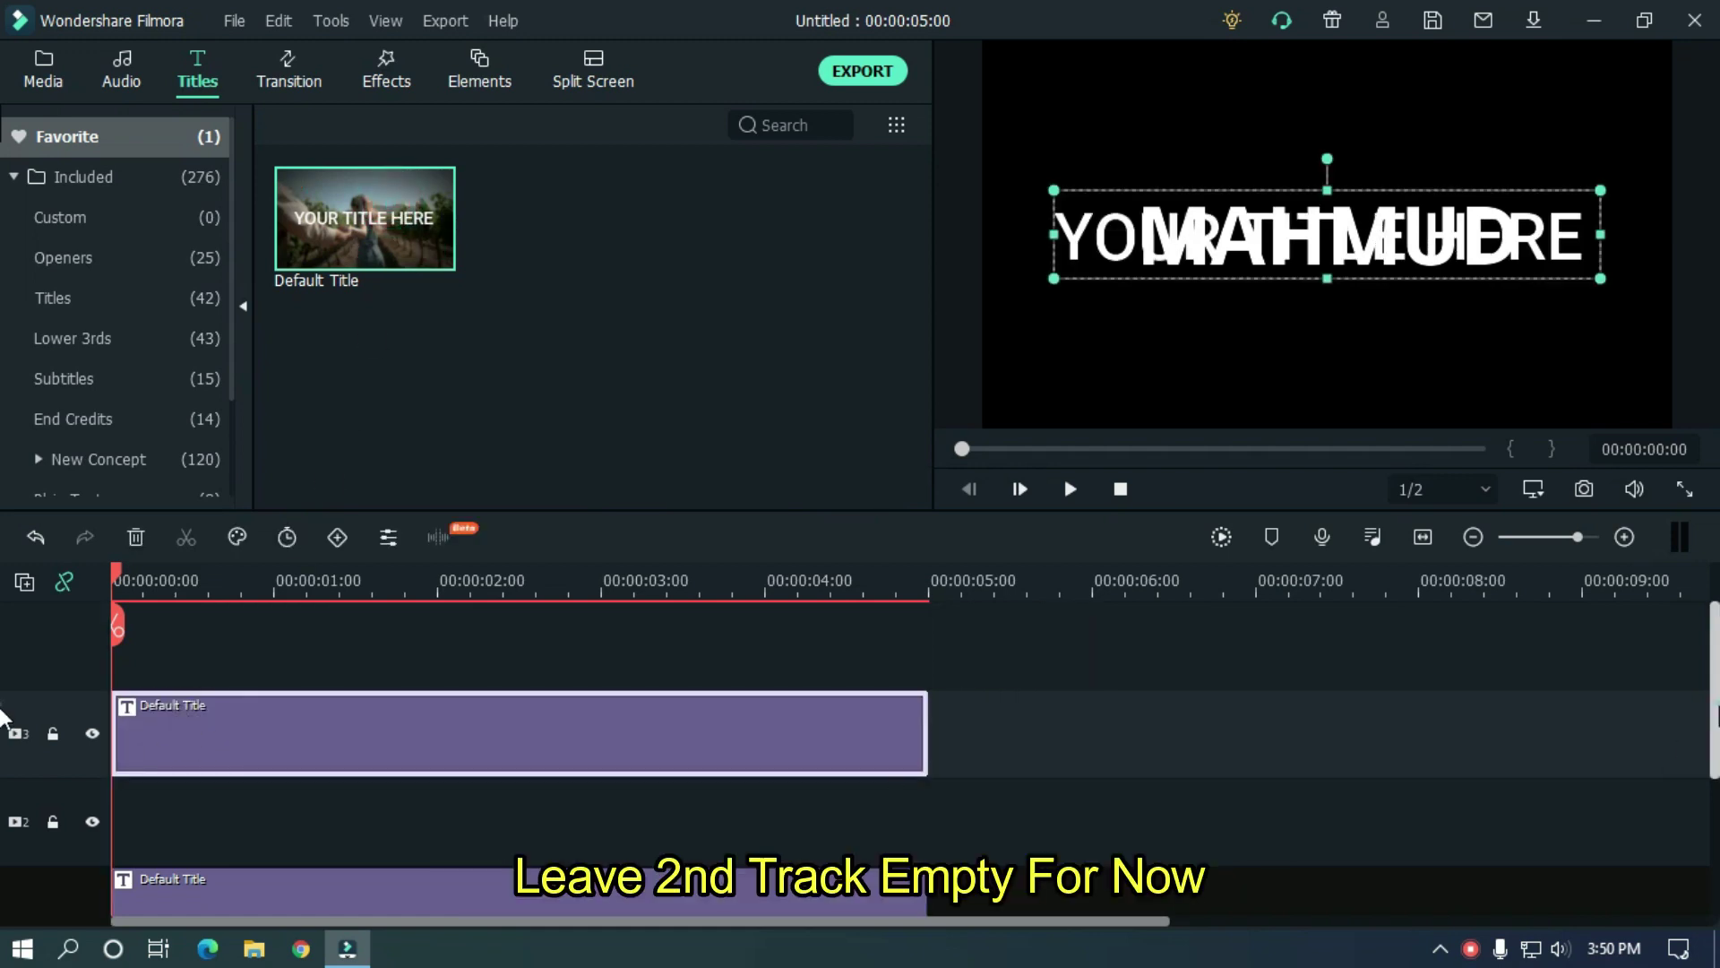
pyautogui.moveTo(1713, 714); pyautogui.dragTo(1713, 752)
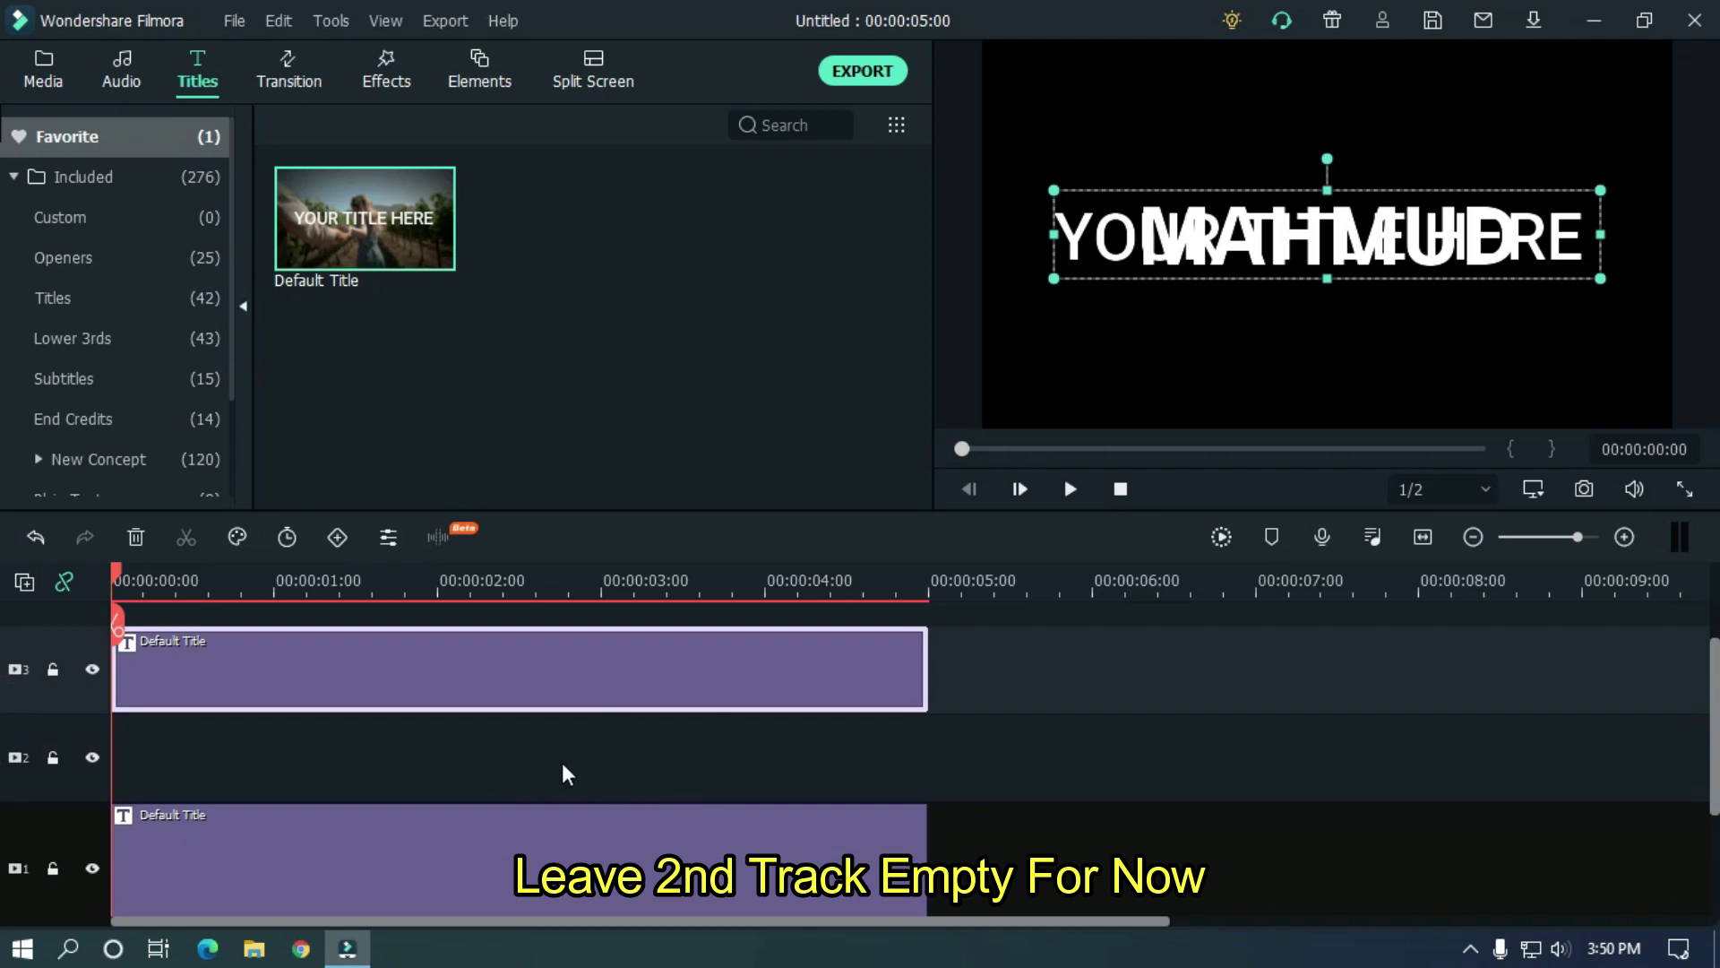
pyautogui.scroll(1, 528, 735)
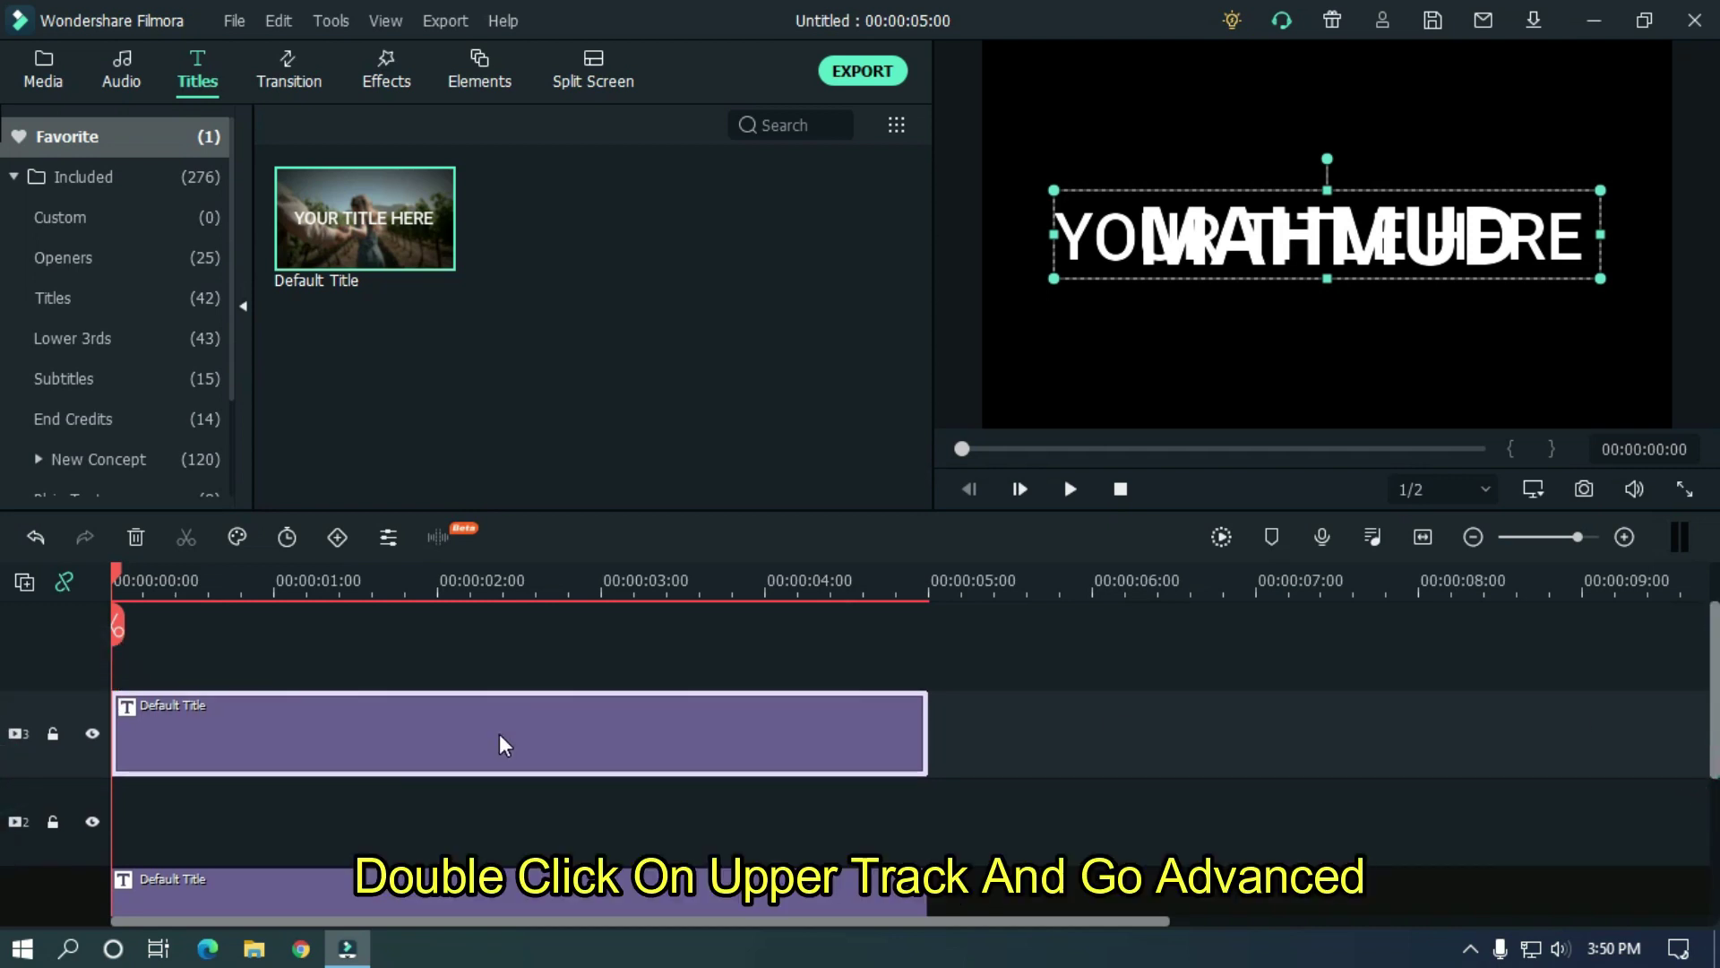
# Step: In the top title's advanced editor, delete the placeholder text and add a Line shape
pyautogui.doubleClick(499, 742)
pyautogui.click(751, 496)
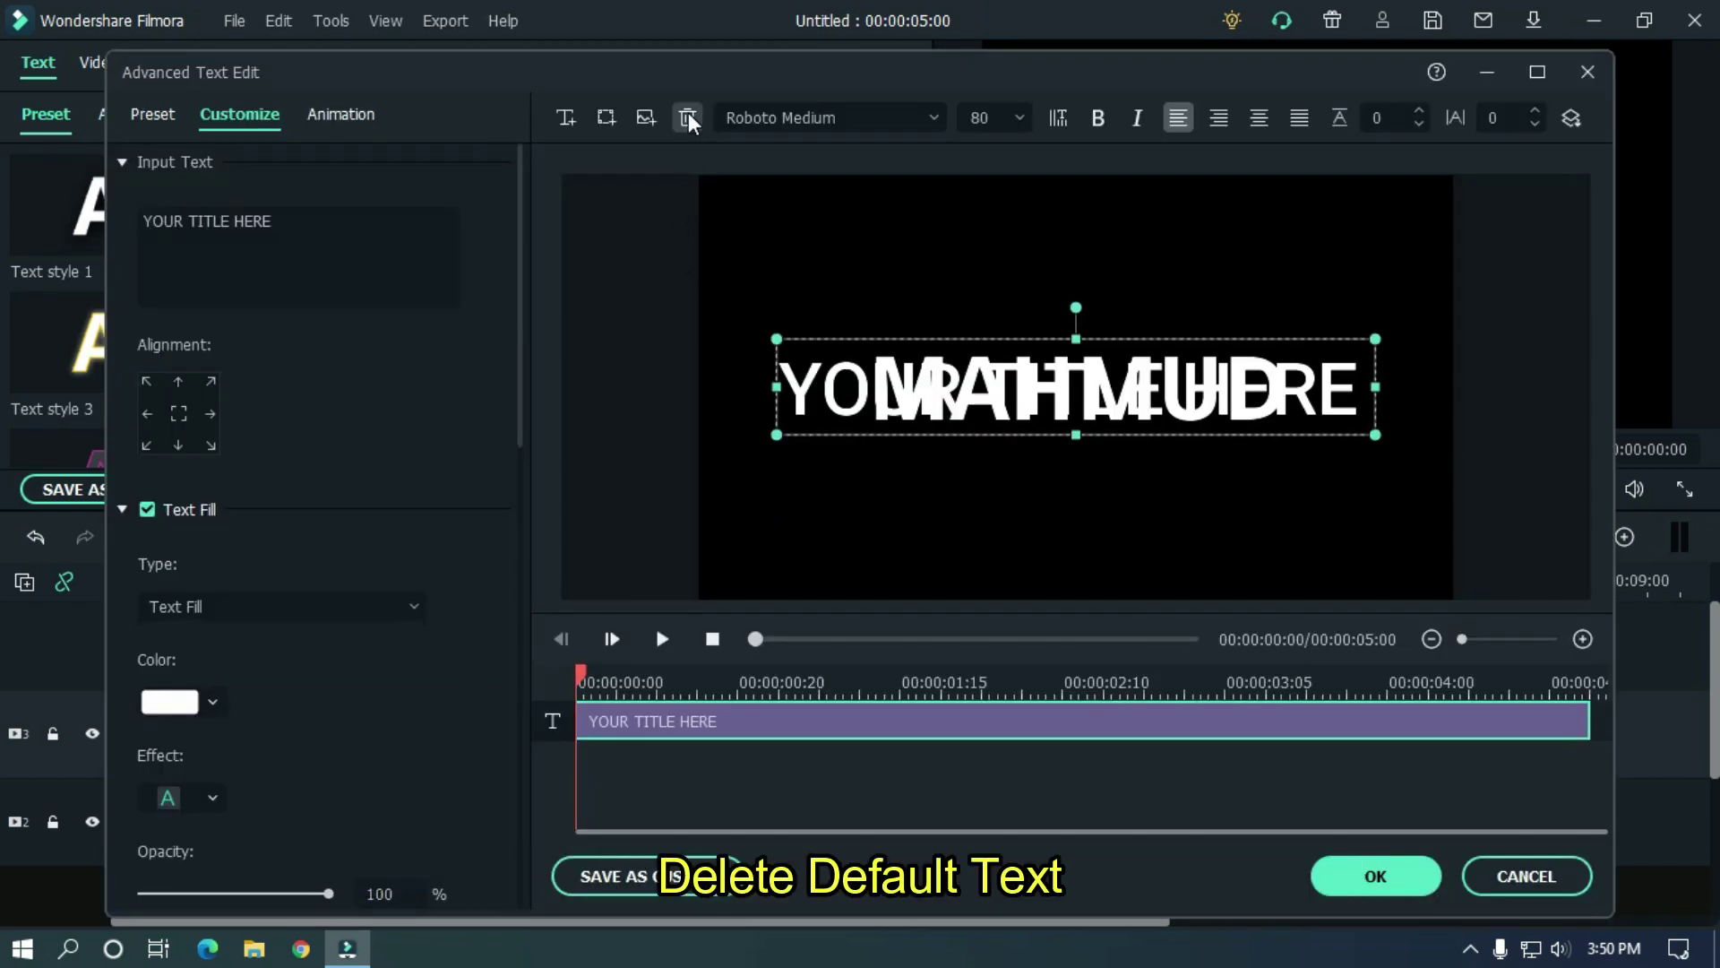
pyautogui.click(688, 120)
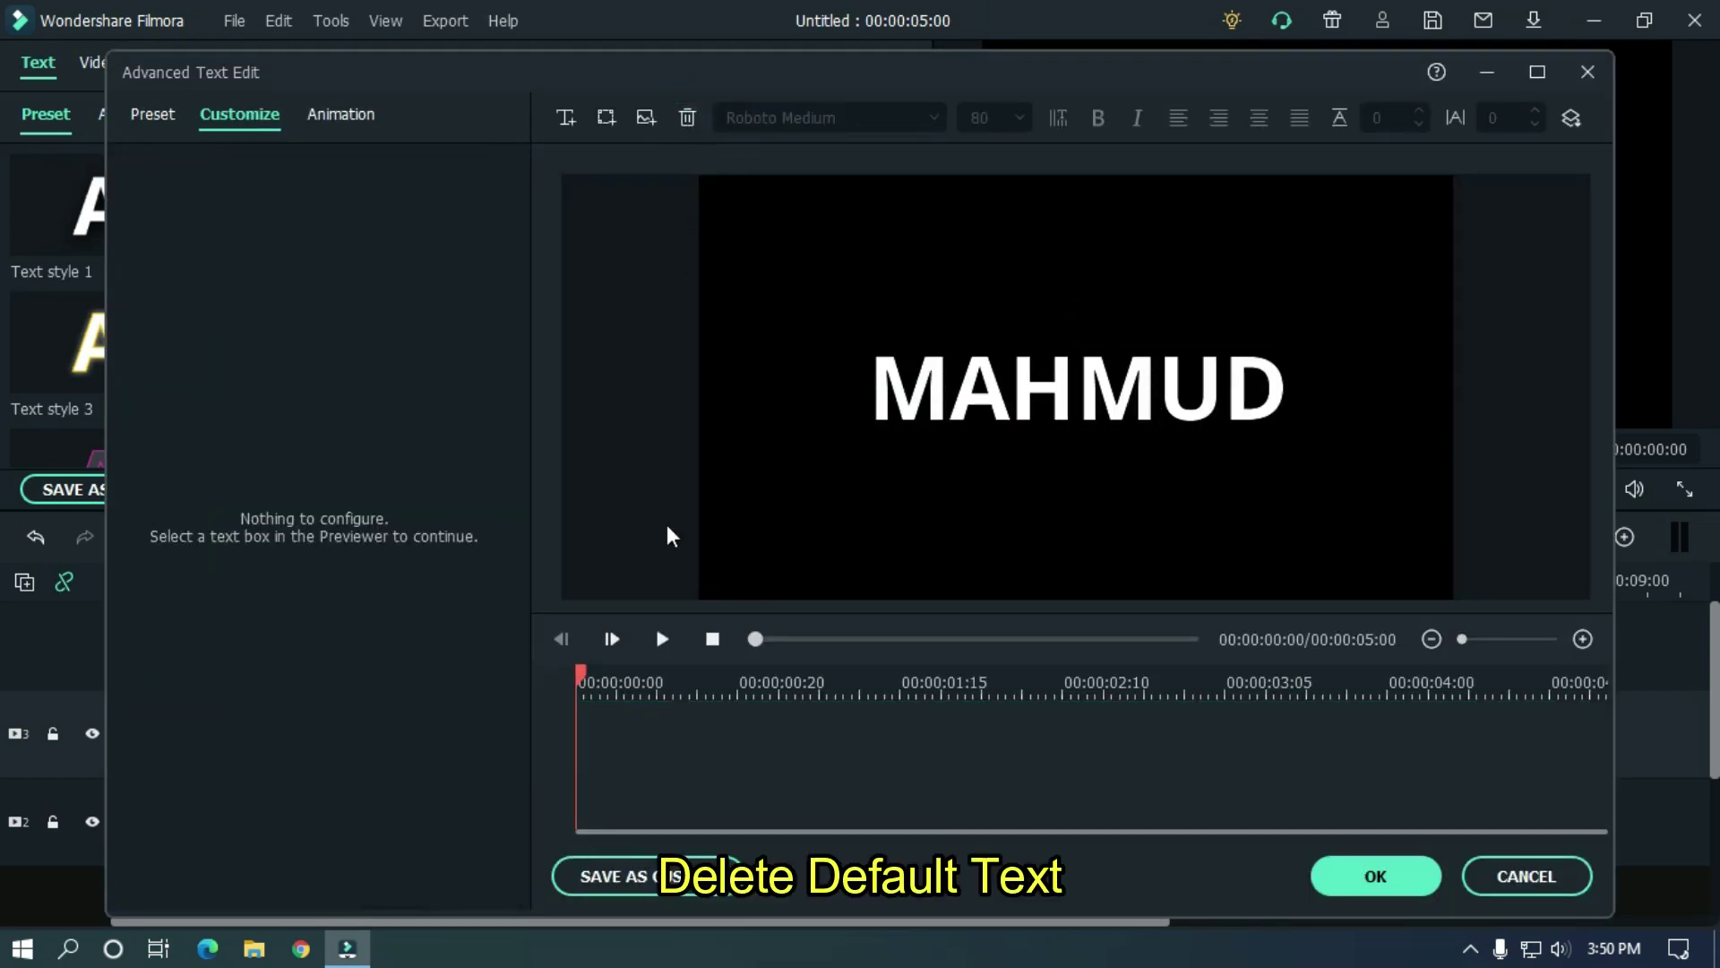
pyautogui.click(604, 122)
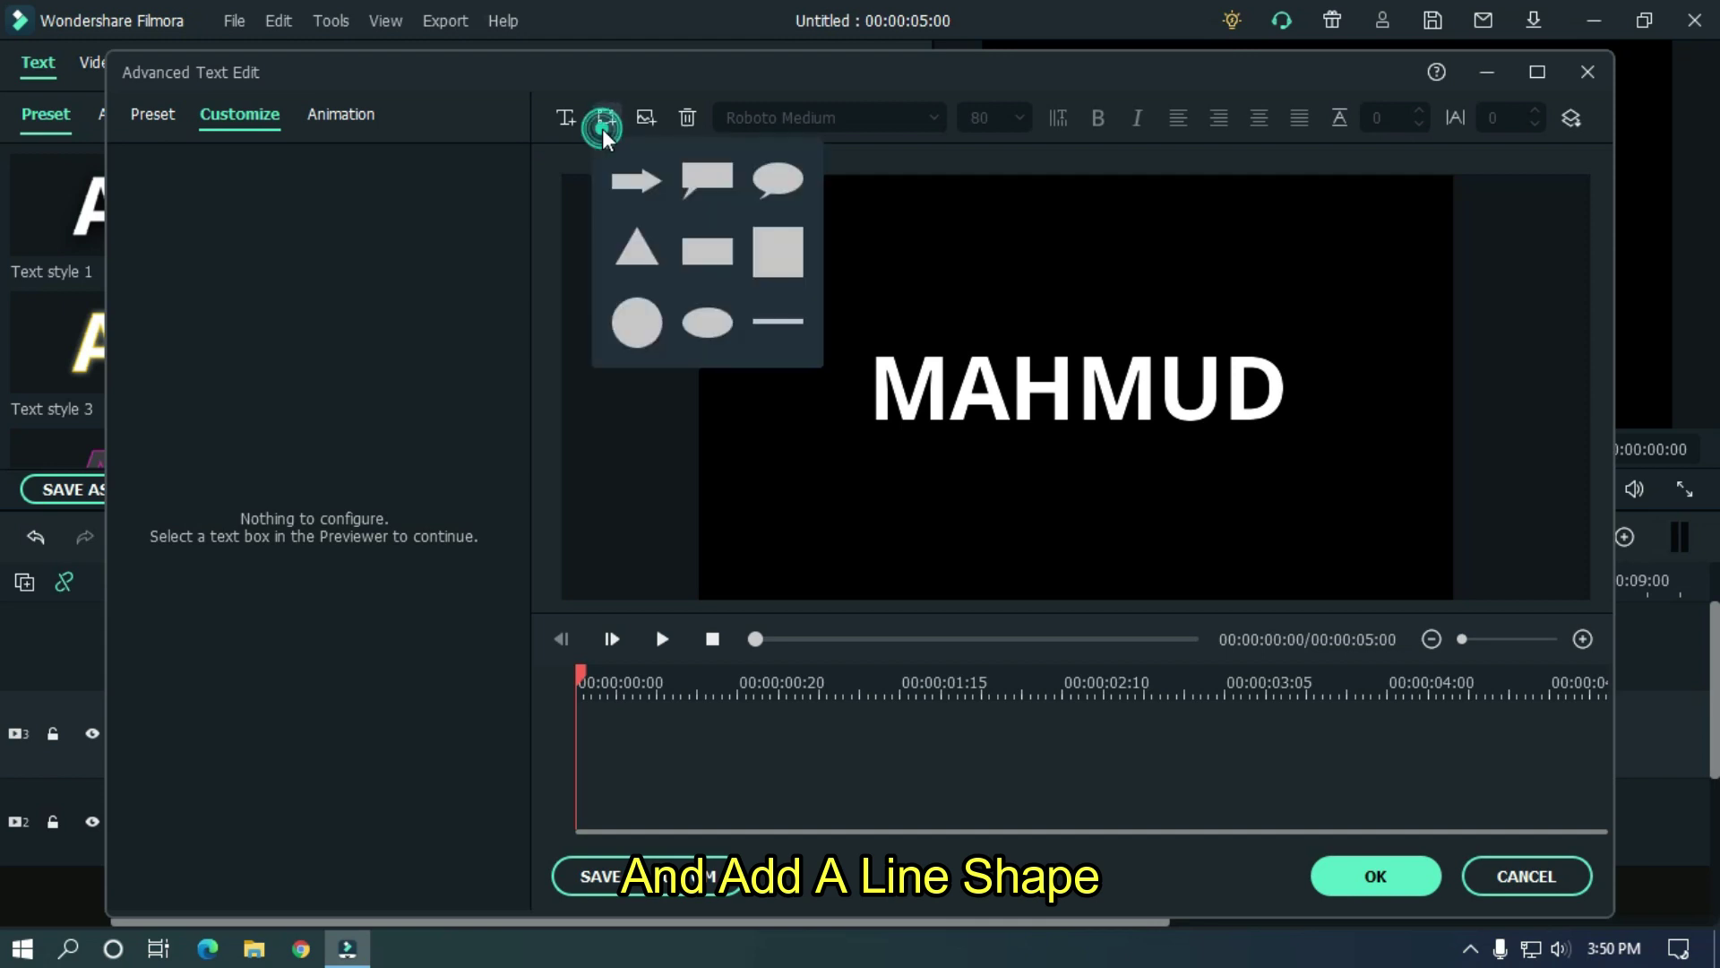
pyautogui.click(776, 339)
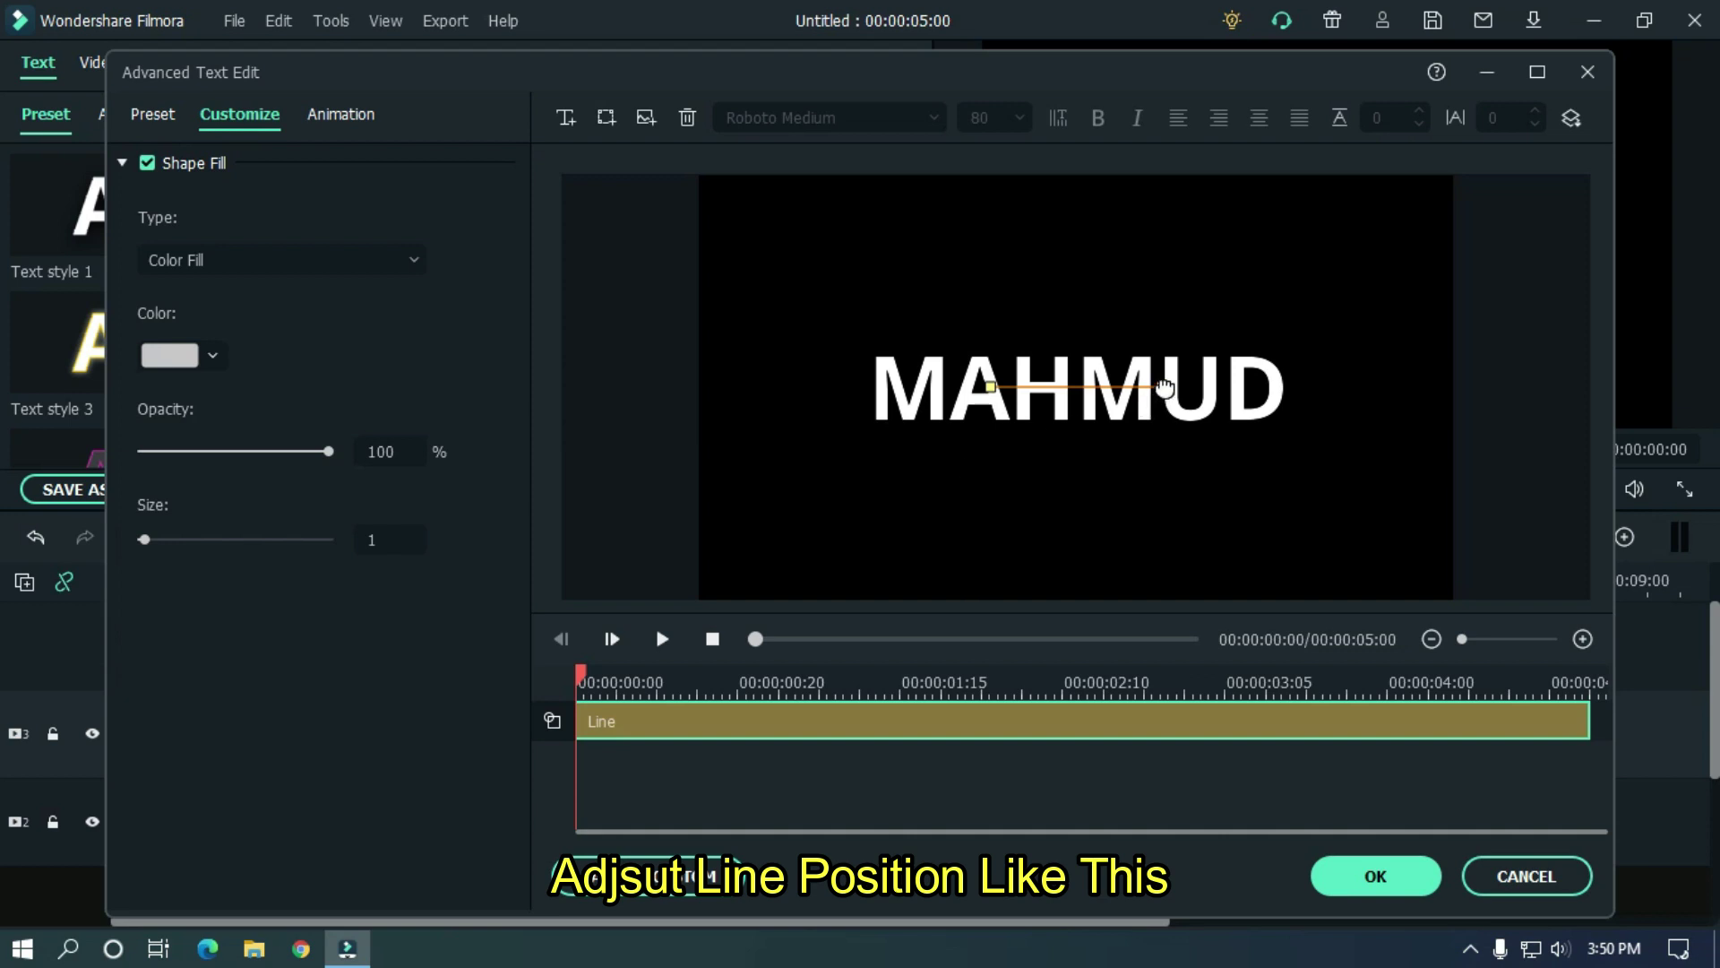
# Step: Stand the line vertically just left of MAHMUD
pyautogui.moveTo(1164, 387); pyautogui.dragTo(847, 341)
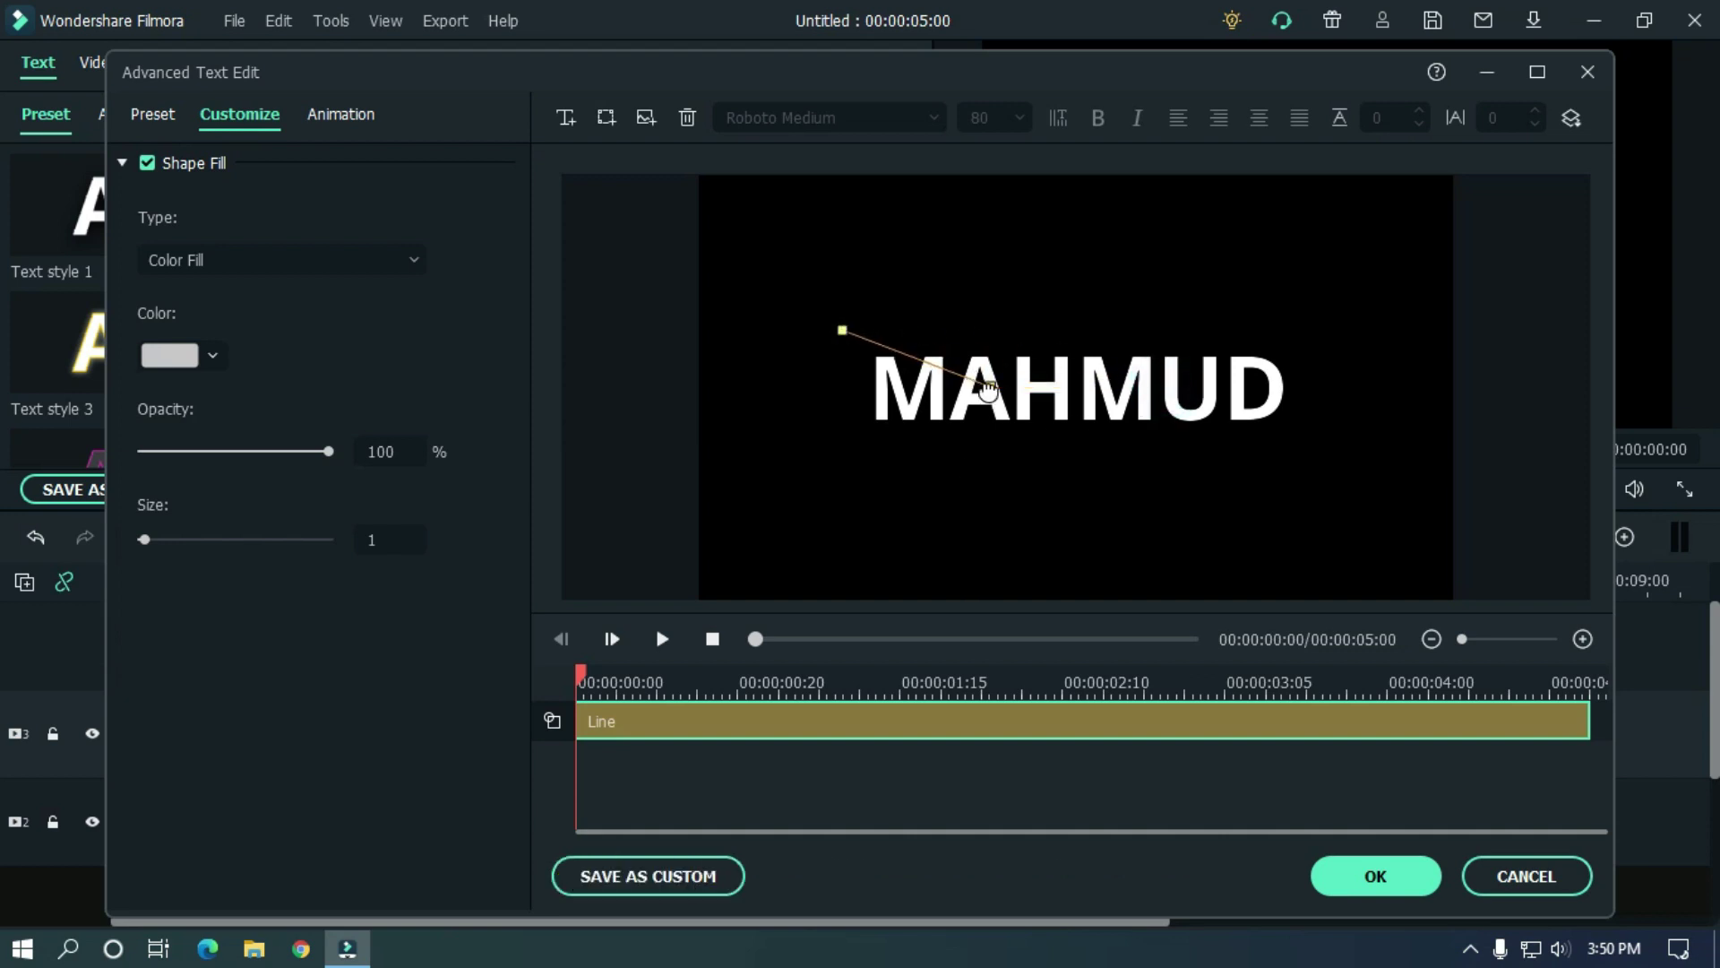
pyautogui.click(914, 442)
pyautogui.click(906, 741)
pyautogui.moveTo(988, 387); pyautogui.dragTo(836, 473)
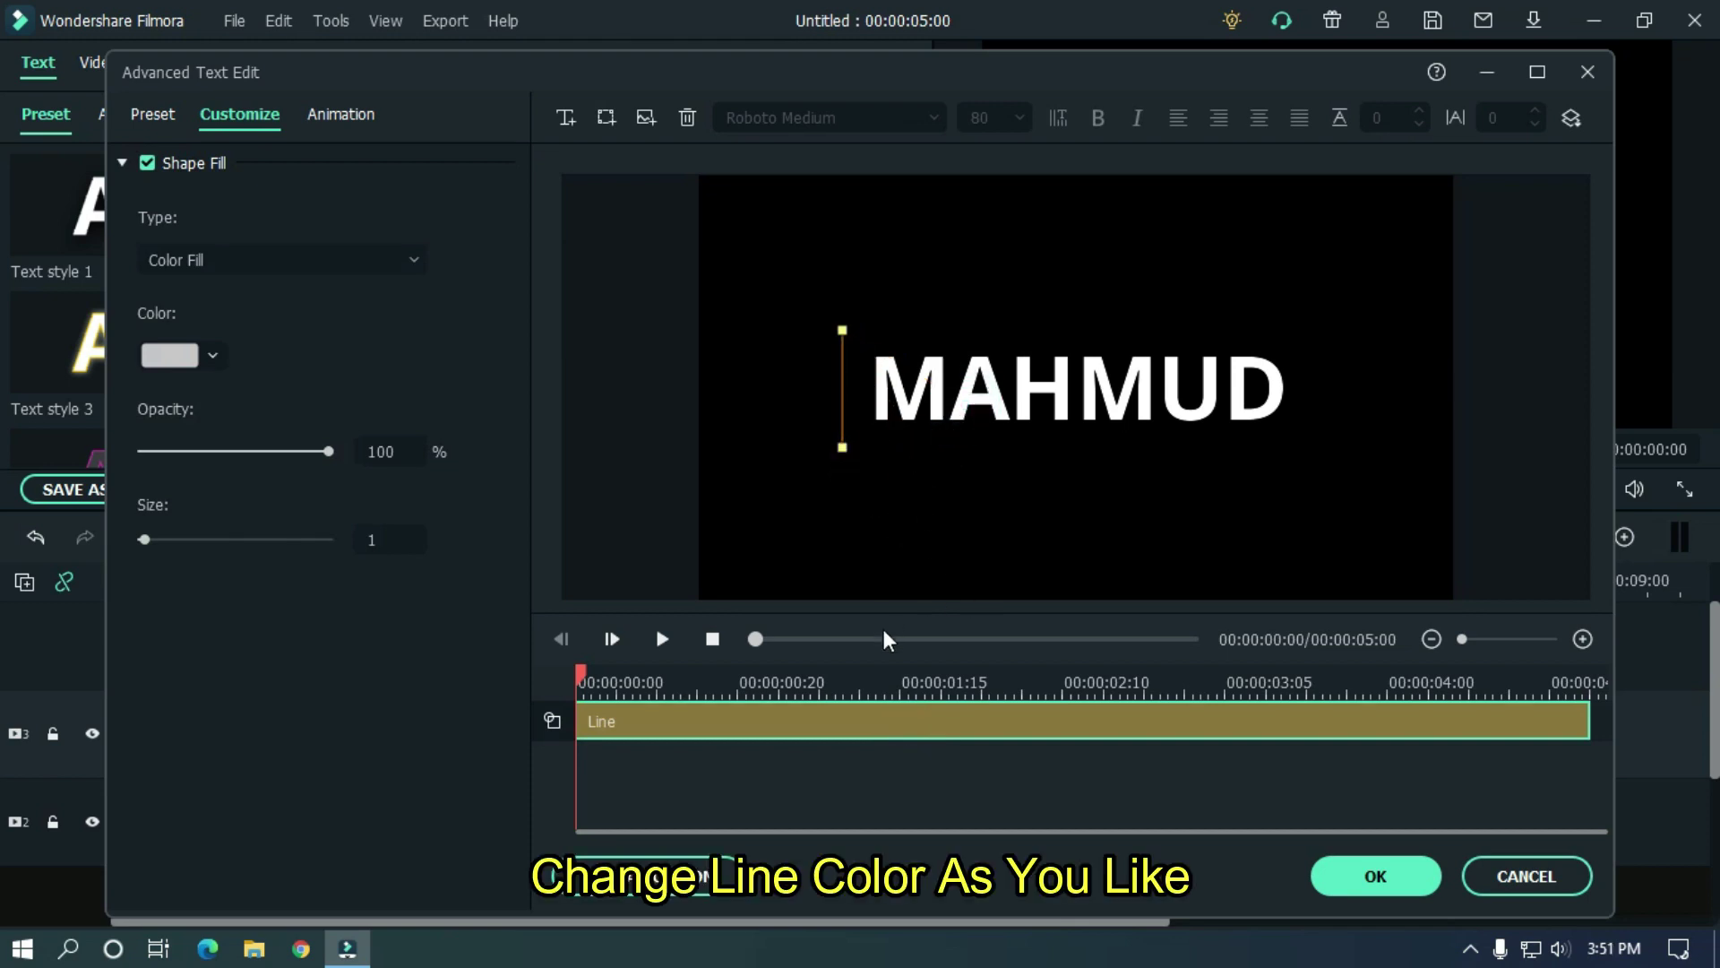
# Step: Colour the line white (#ffffff) and set its size to 5
pyautogui.click(173, 355)
pyautogui.click(191, 537)
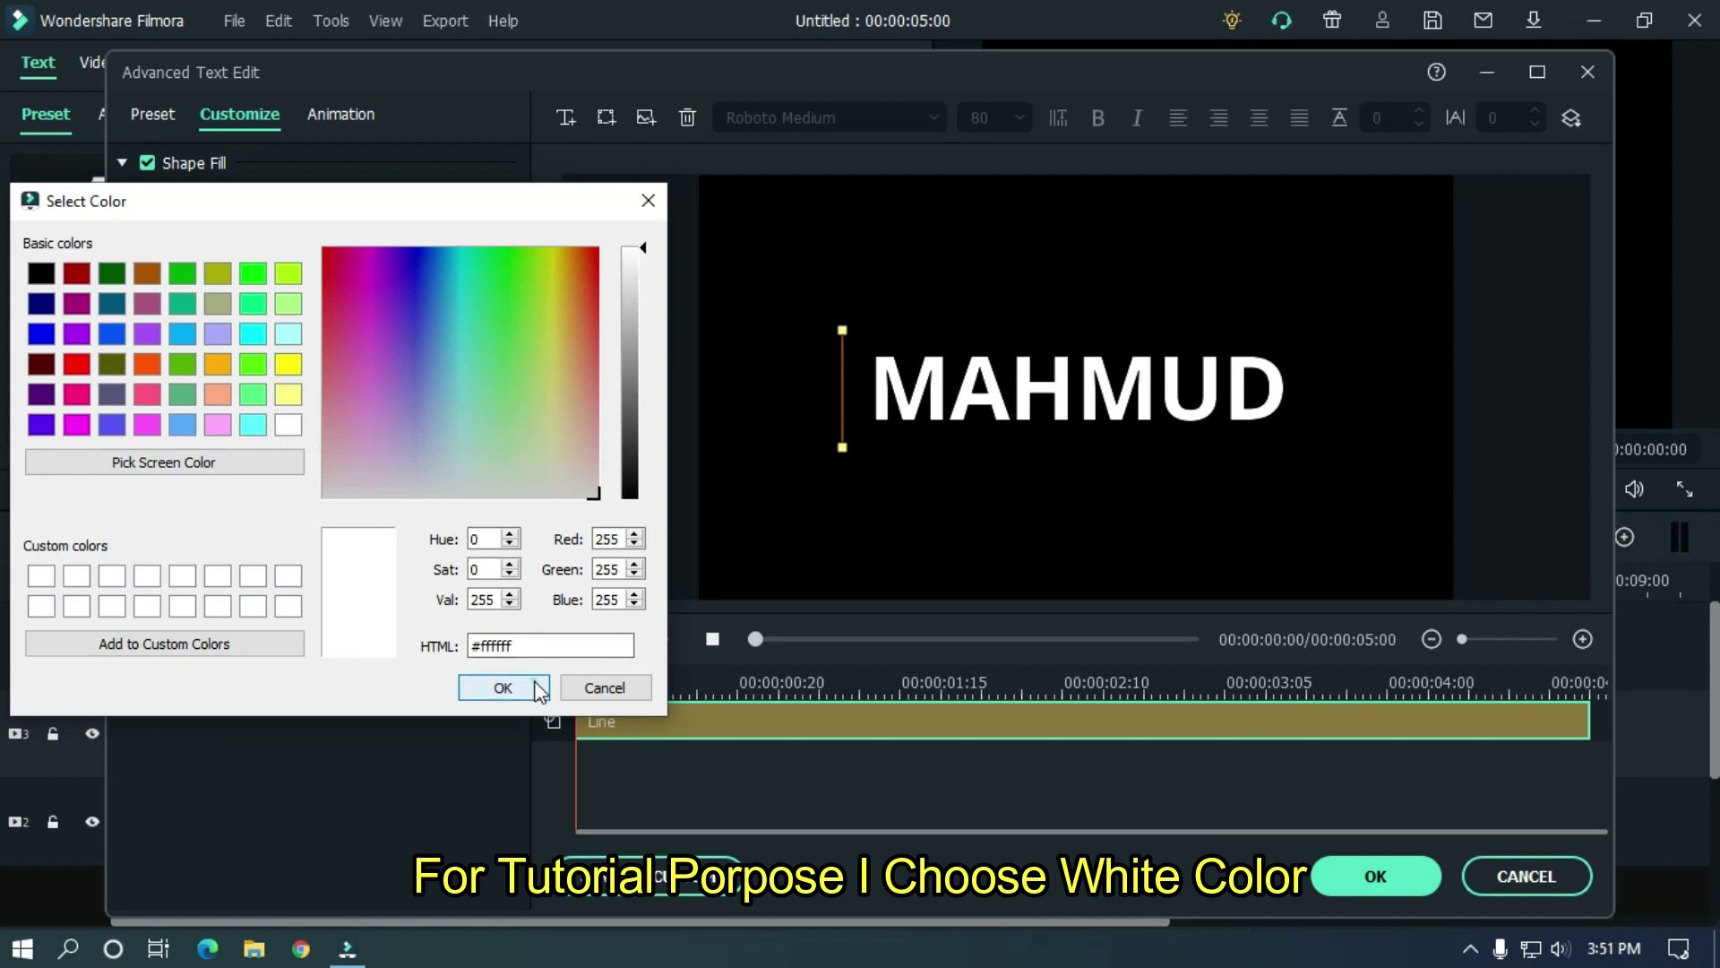
pyautogui.click(503, 687)
pyautogui.click(373, 541)
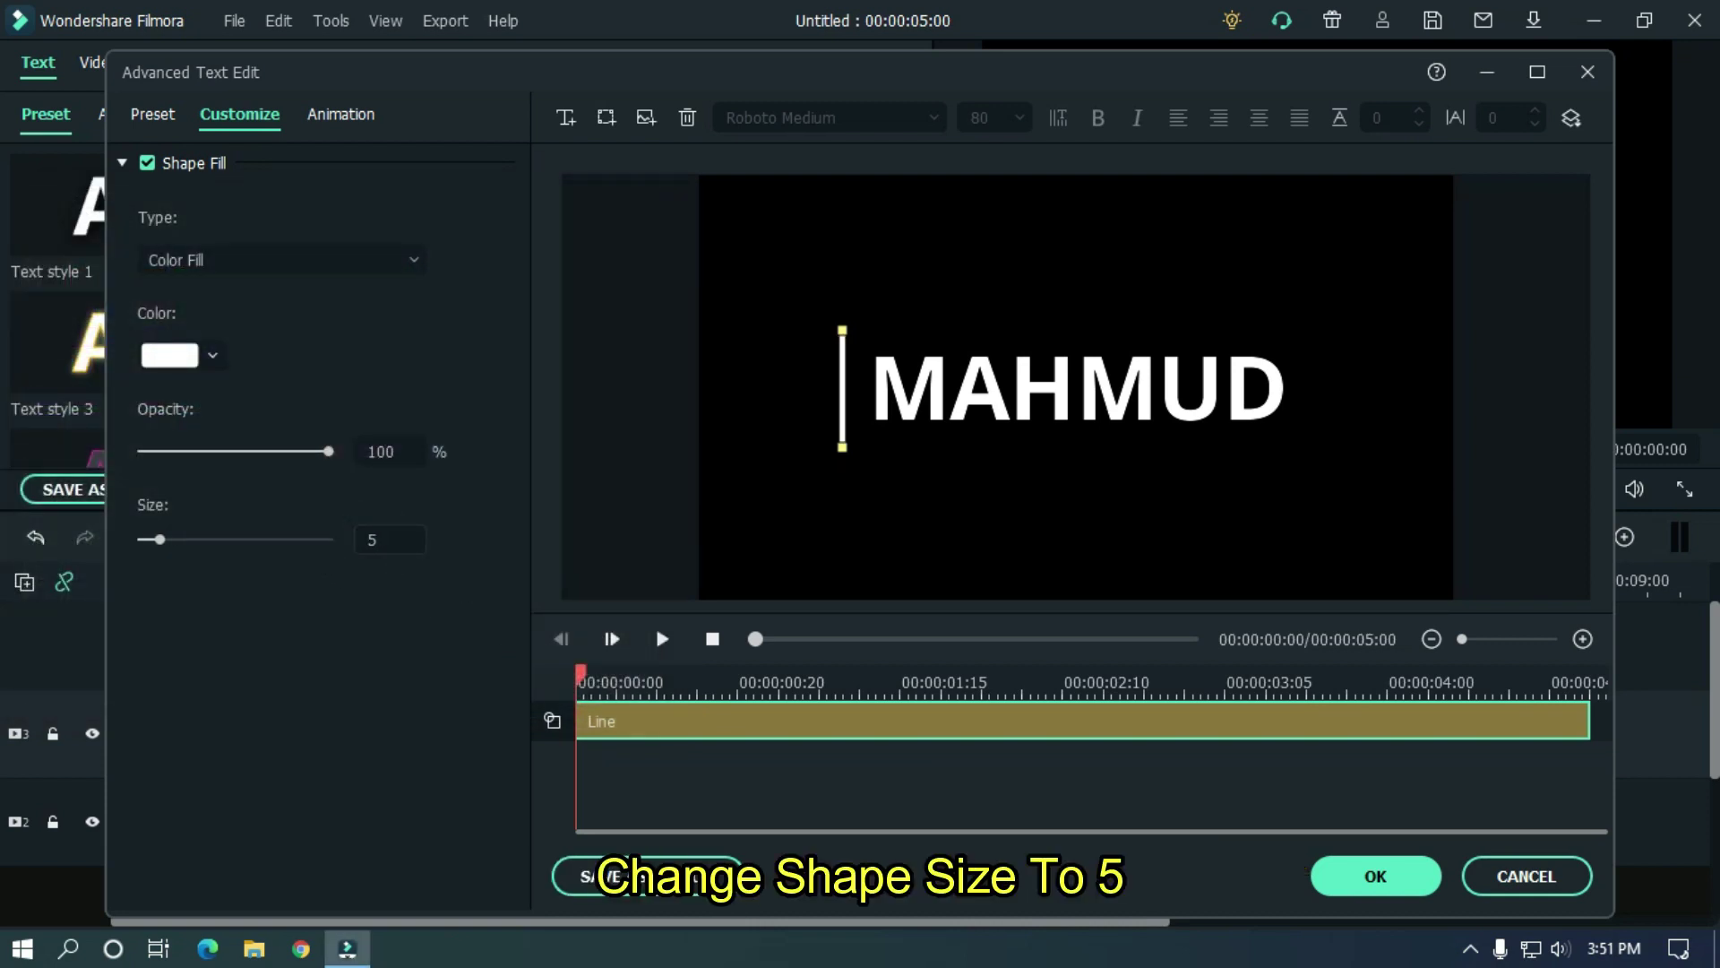
pyautogui.click(407, 625)
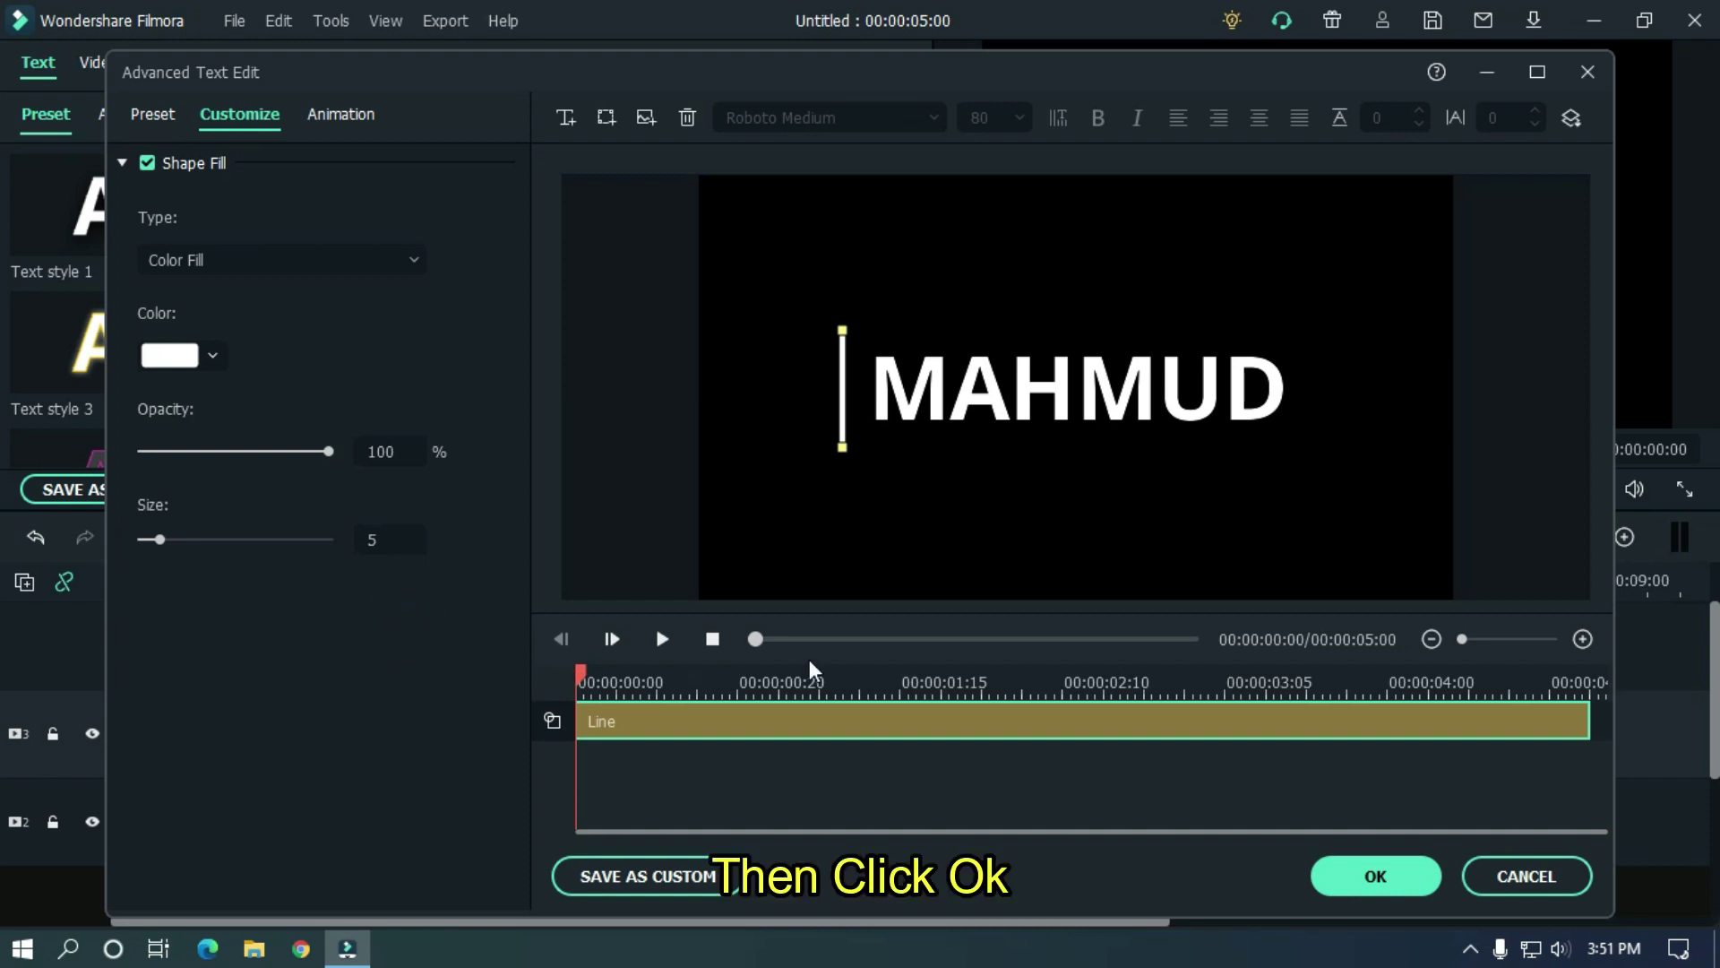
# Step: Apply the line edits and close the title editors
pyautogui.click(1357, 871)
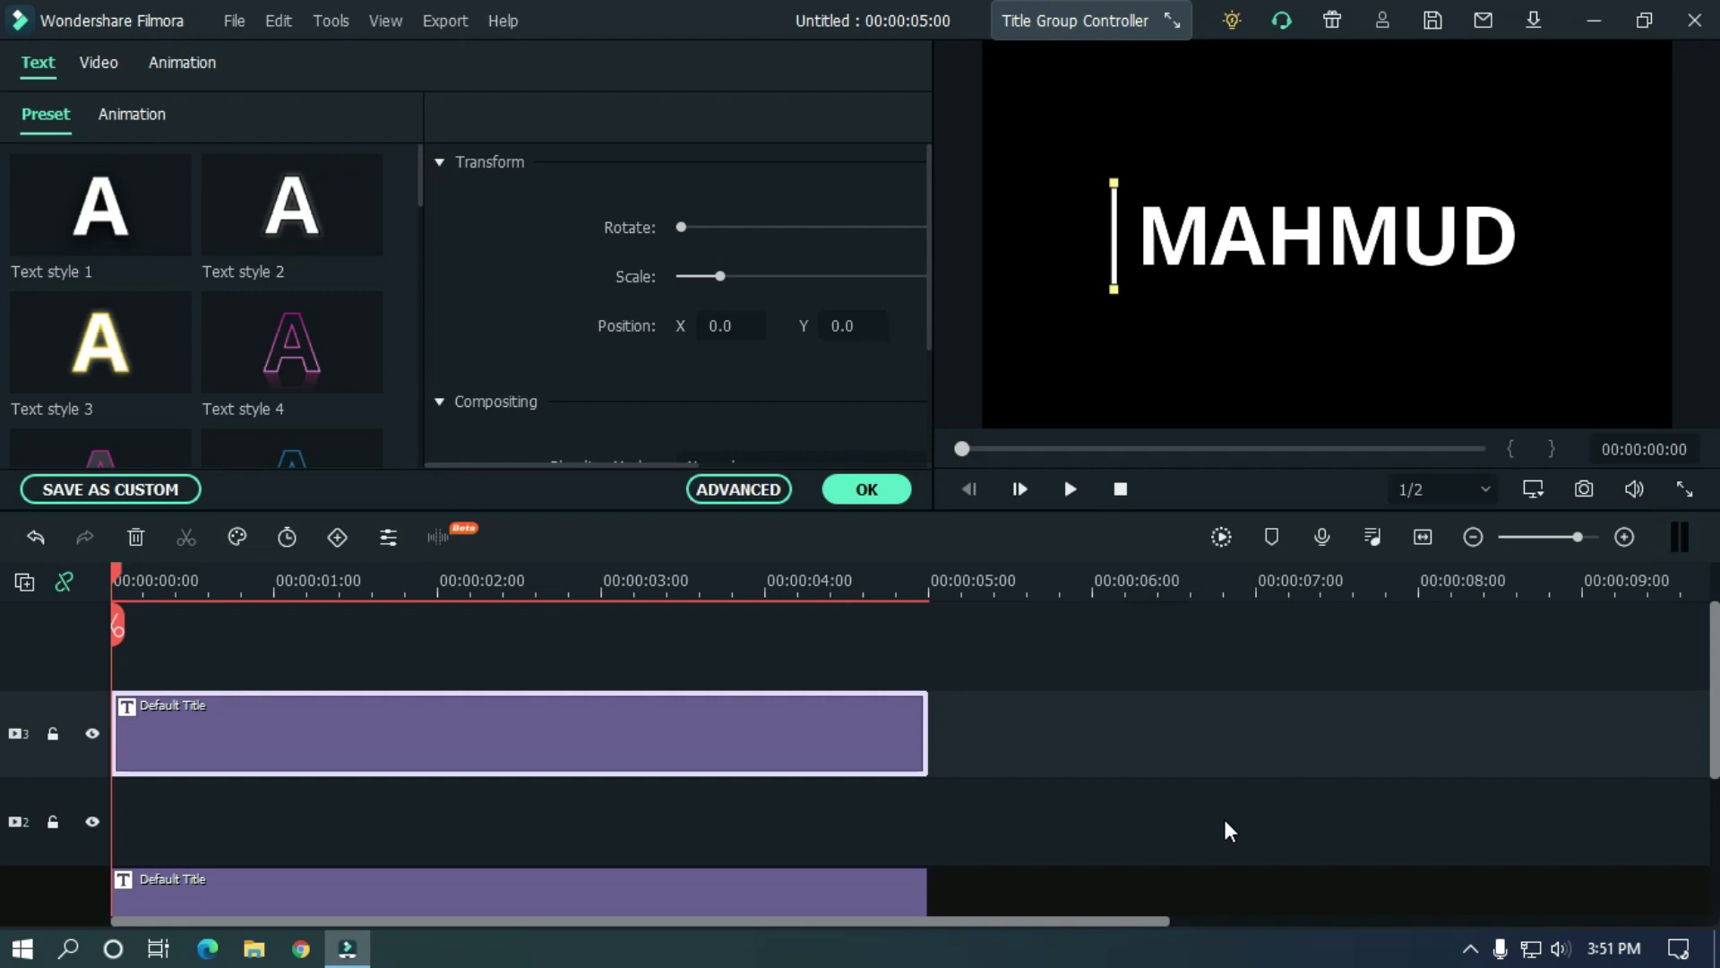
pyautogui.click(1227, 828)
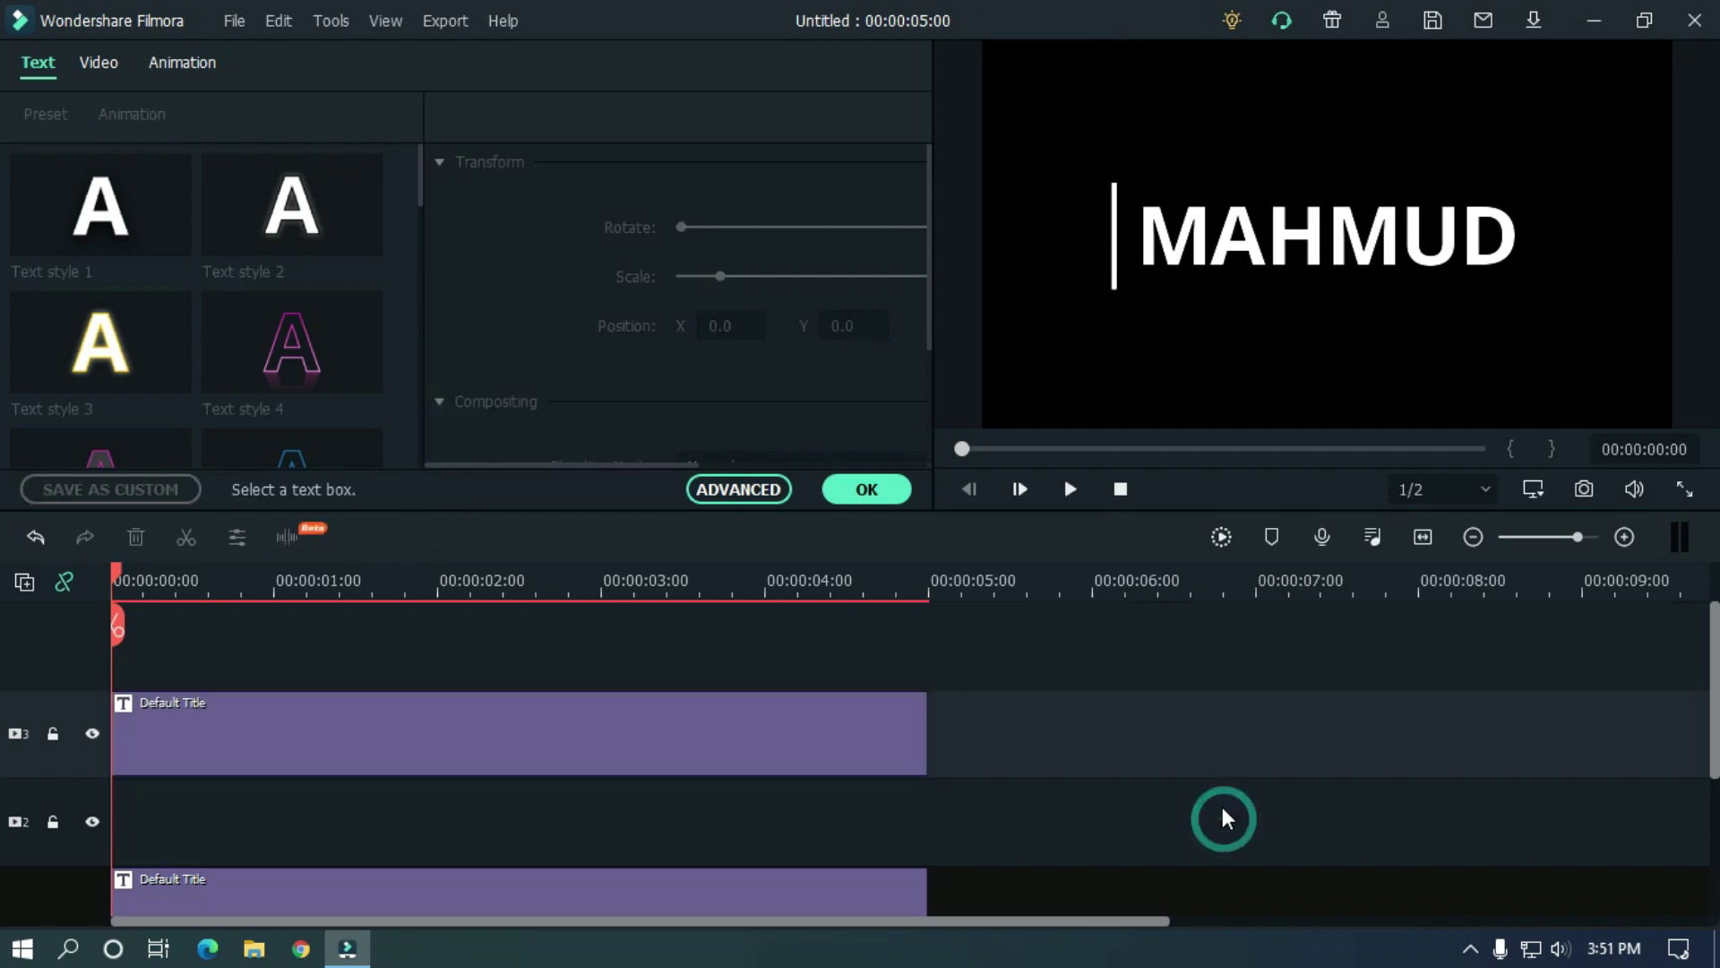
pyautogui.click(855, 489)
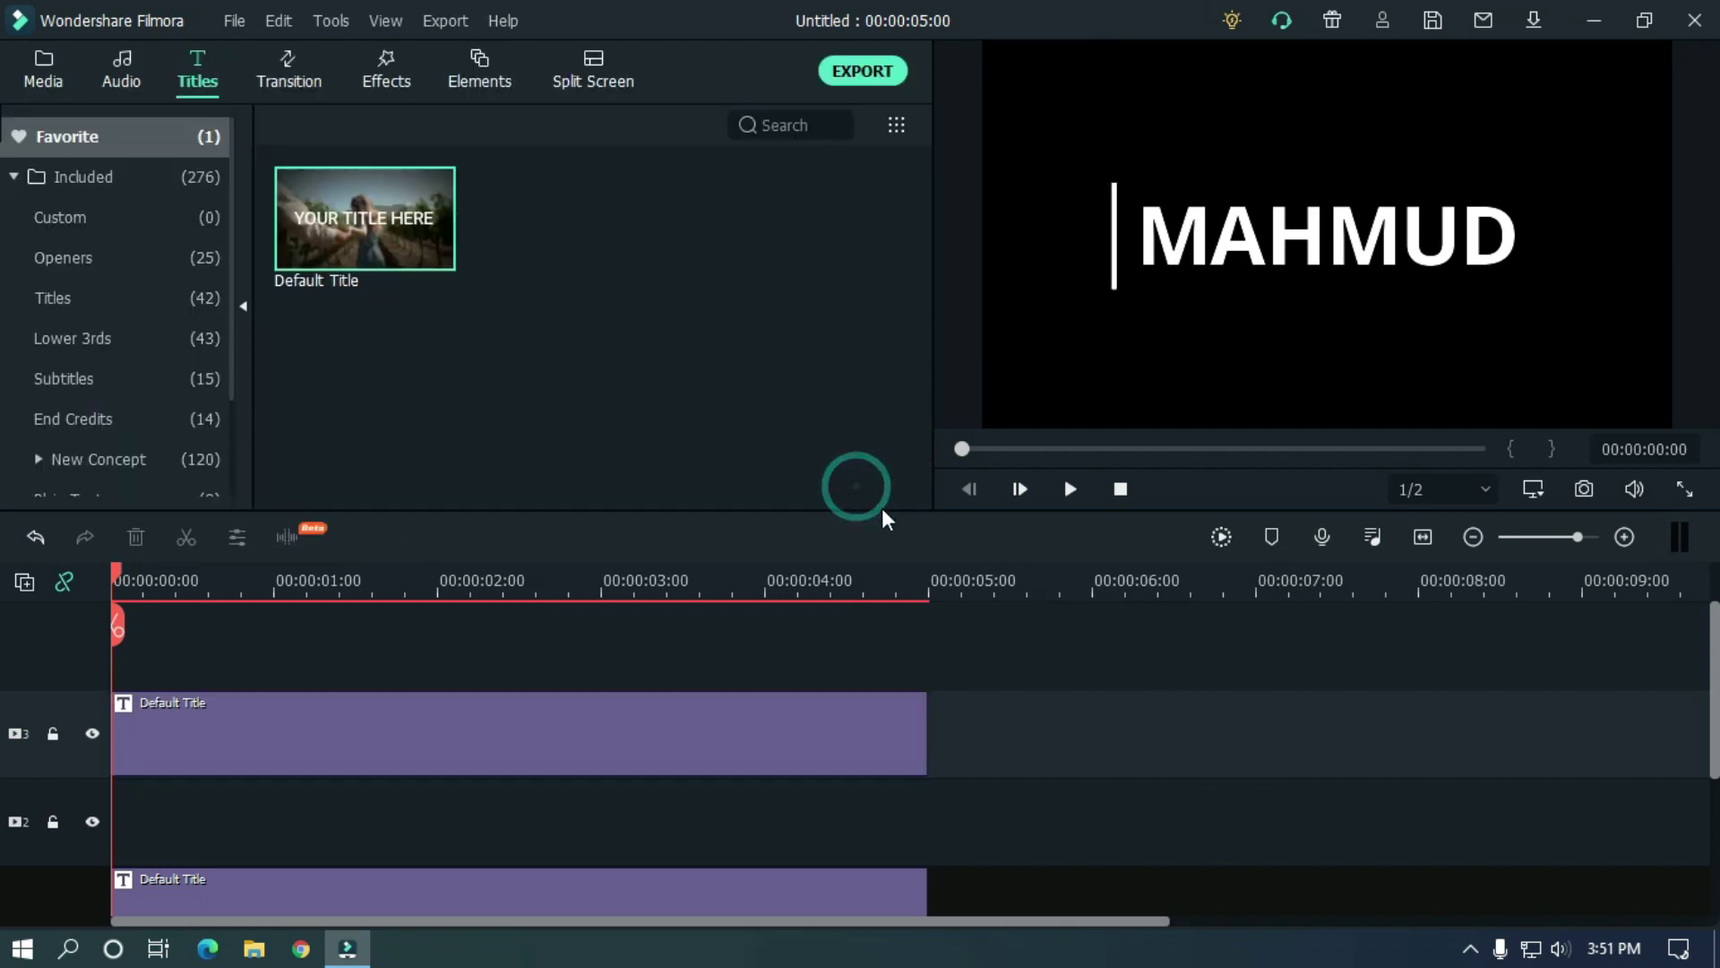
# Step: Place the Blue sample colour on track 2 for the full five seconds
pyautogui.click(56, 72)
pyautogui.click(86, 303)
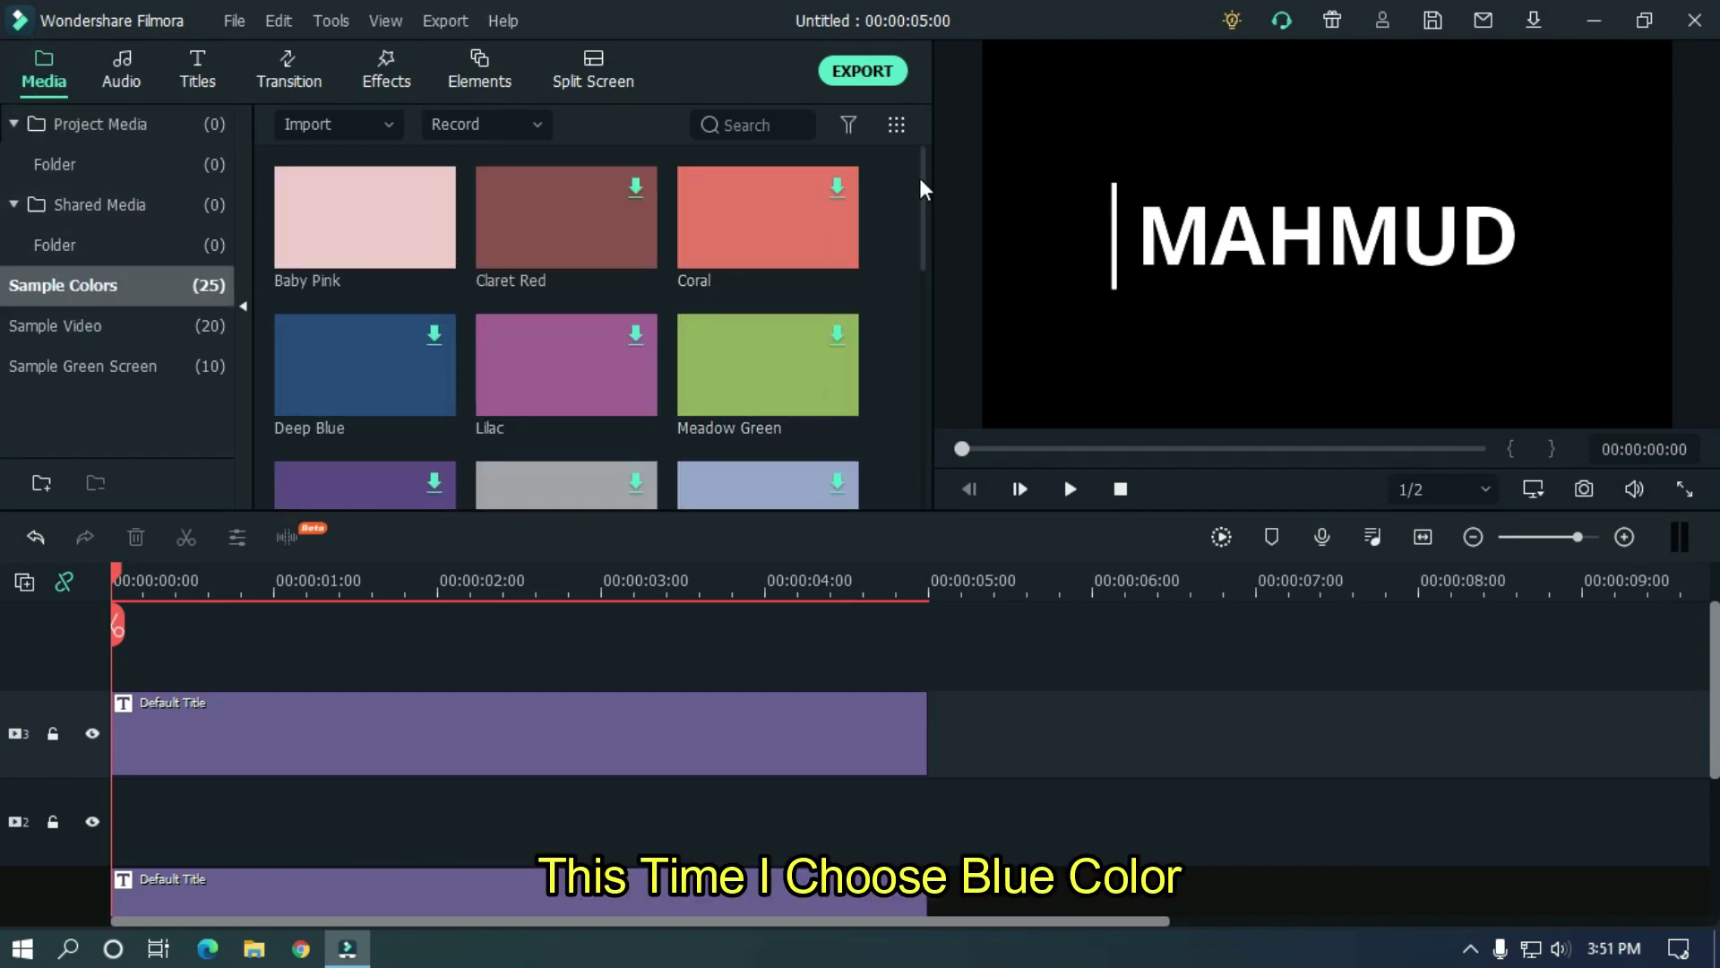
pyautogui.moveTo(921, 180); pyautogui.dragTo(903, 321)
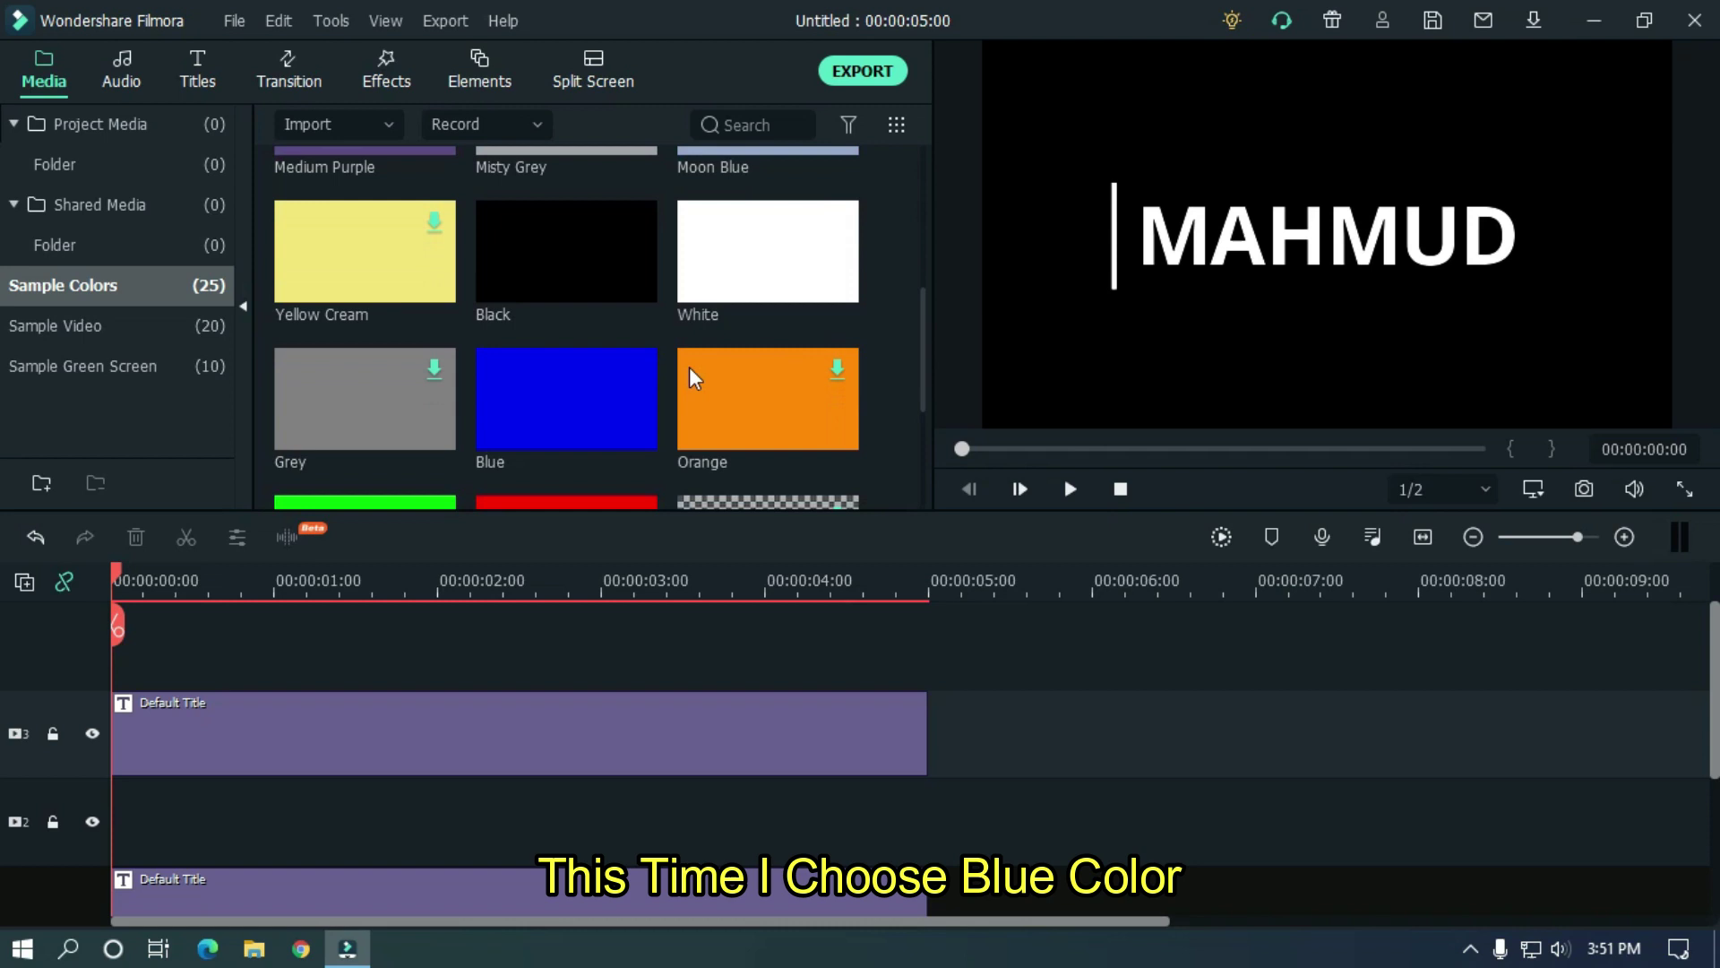
pyautogui.moveTo(591, 414); pyautogui.dragTo(111, 829)
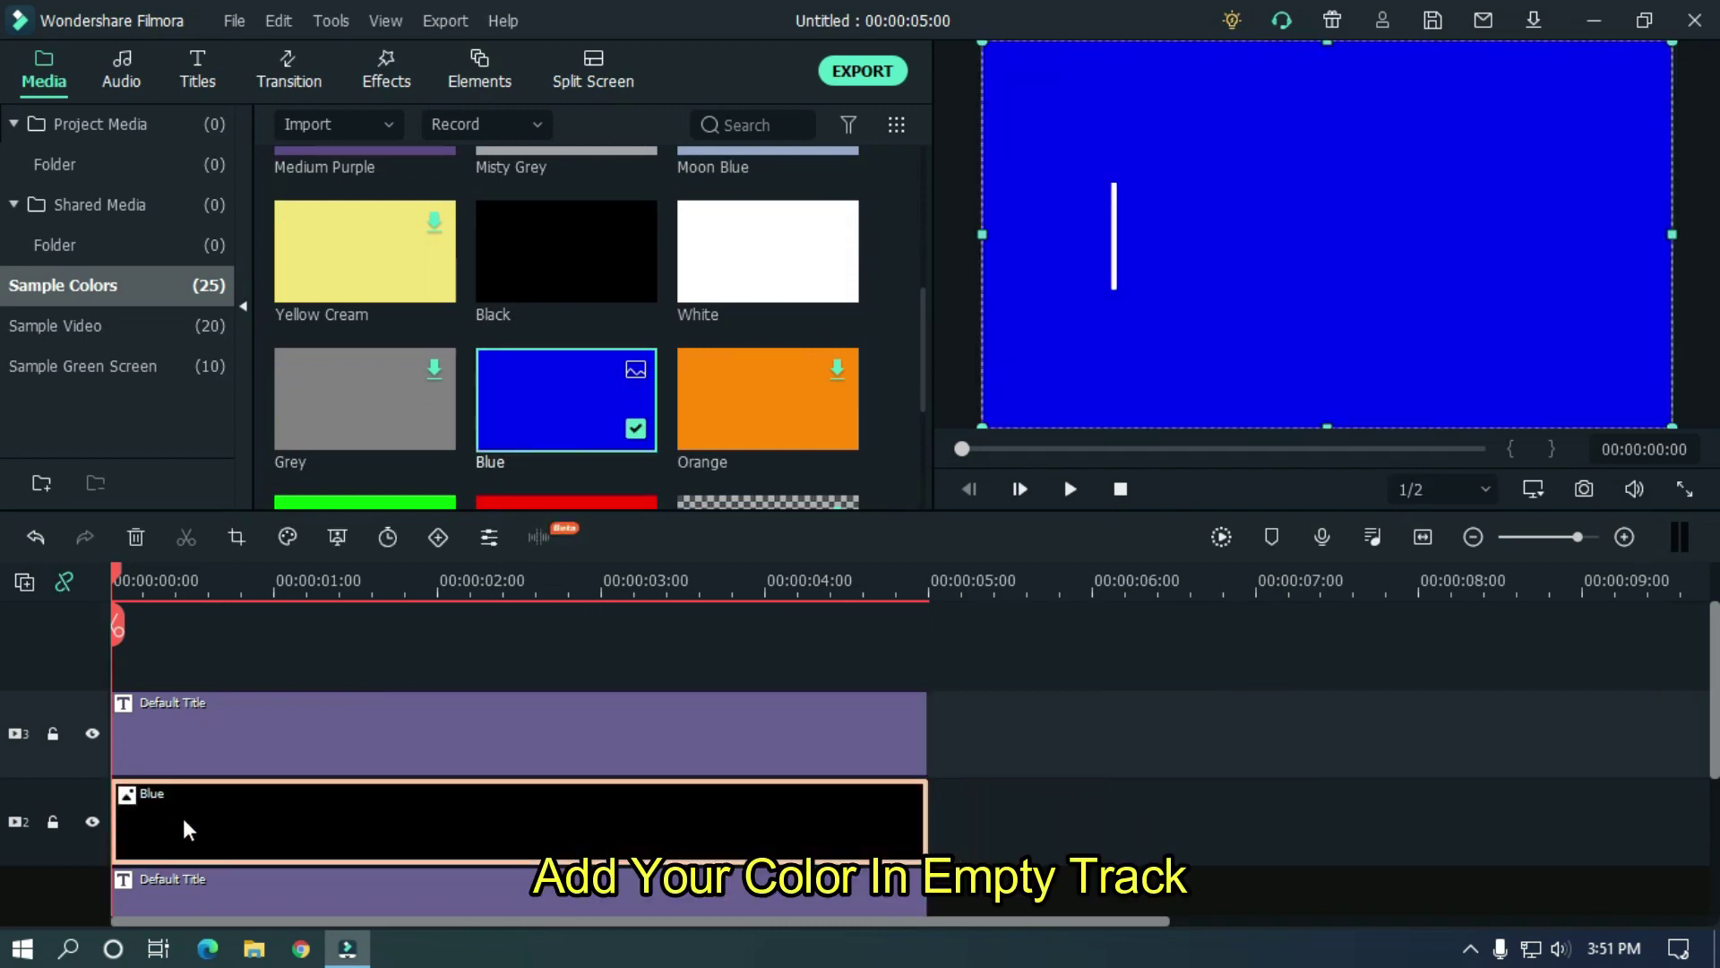
# Step: Give the Blue clip a custom-animation start keyframe at Position X -447
pyautogui.doubleClick(784, 792)
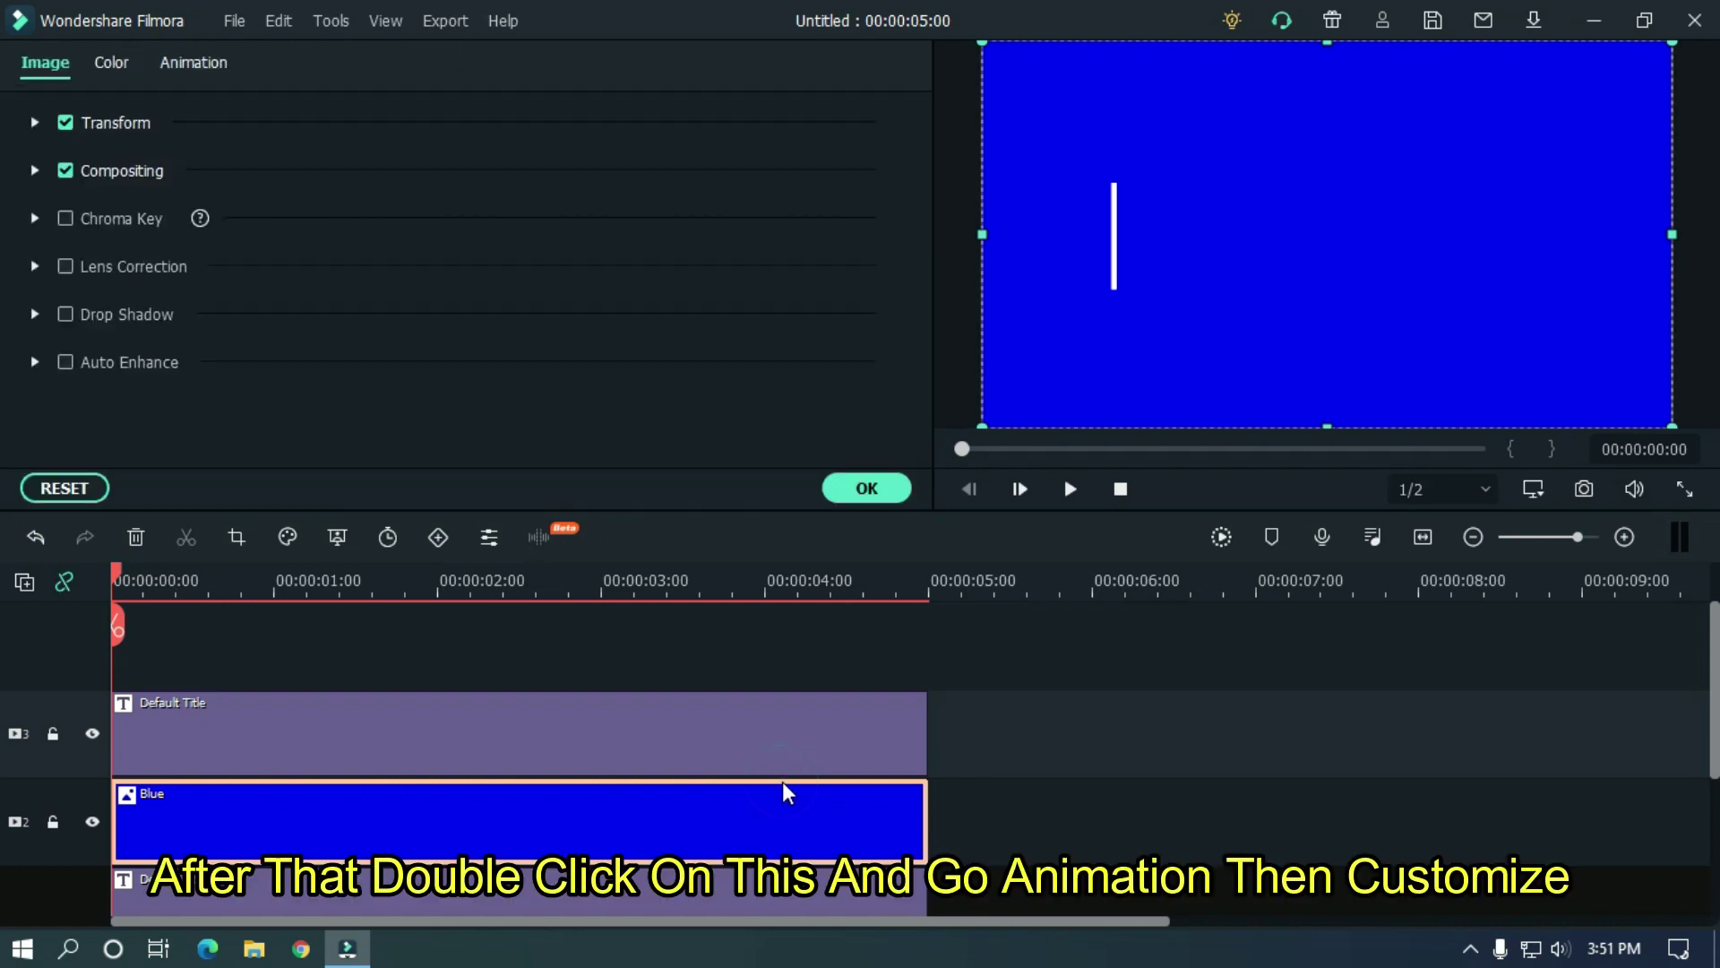
pyautogui.click(190, 64)
pyautogui.click(144, 122)
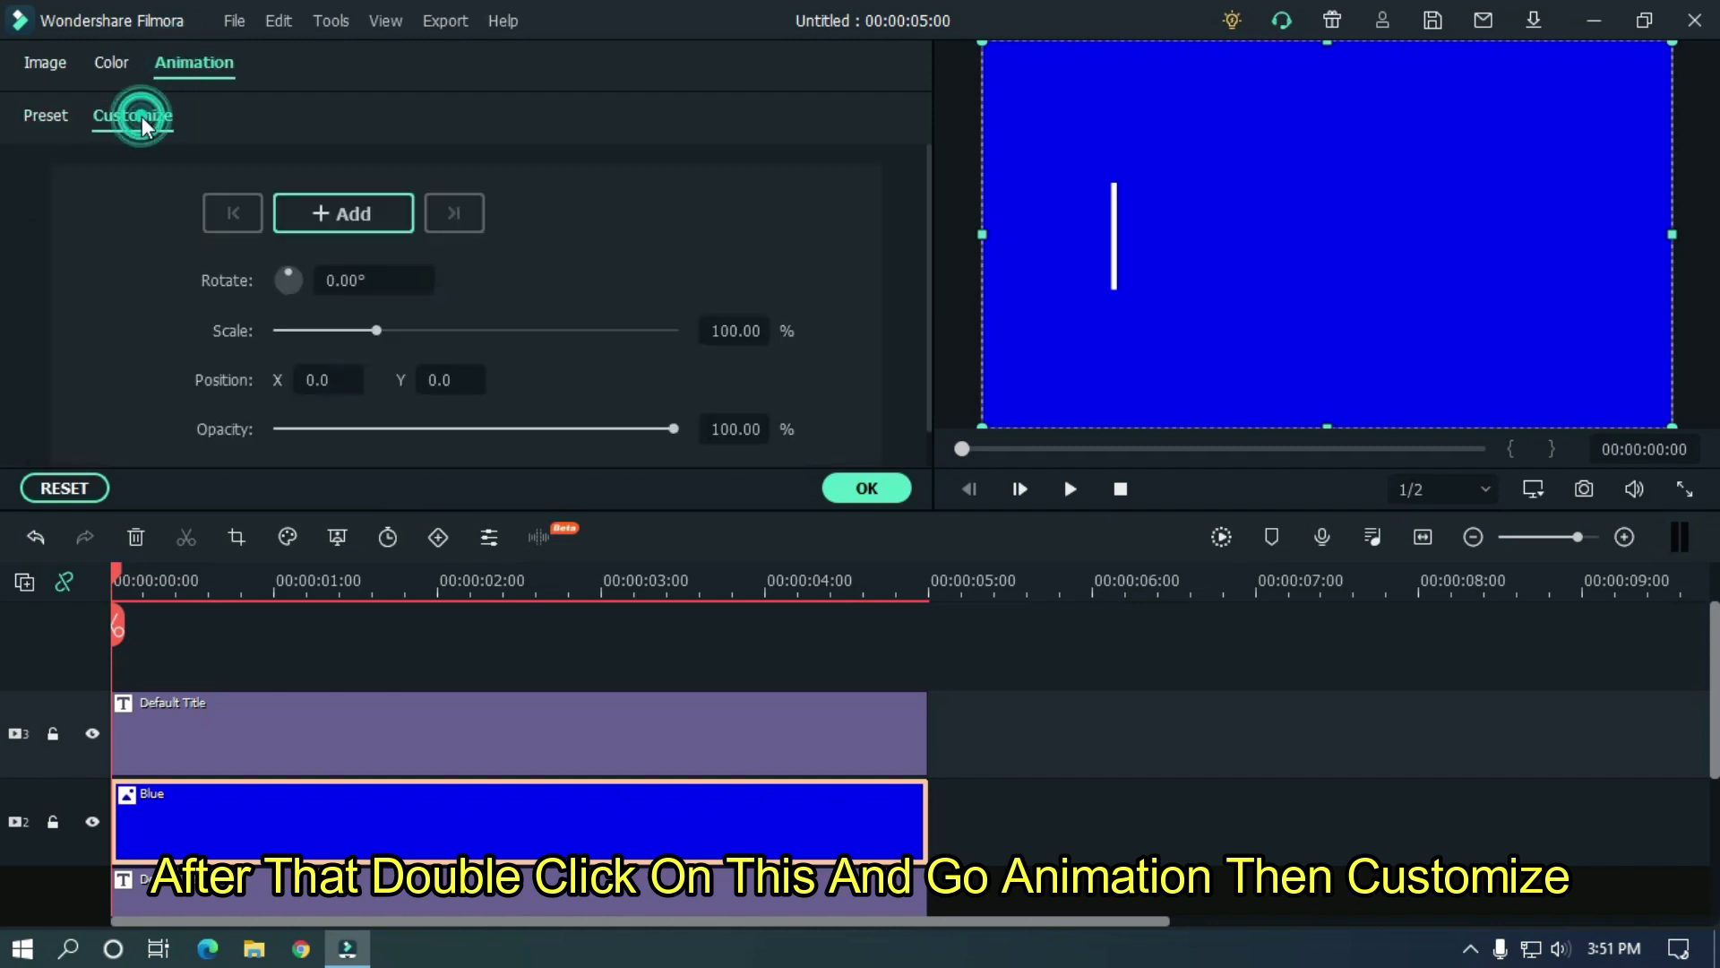
pyautogui.scroll(-1, 2, 694)
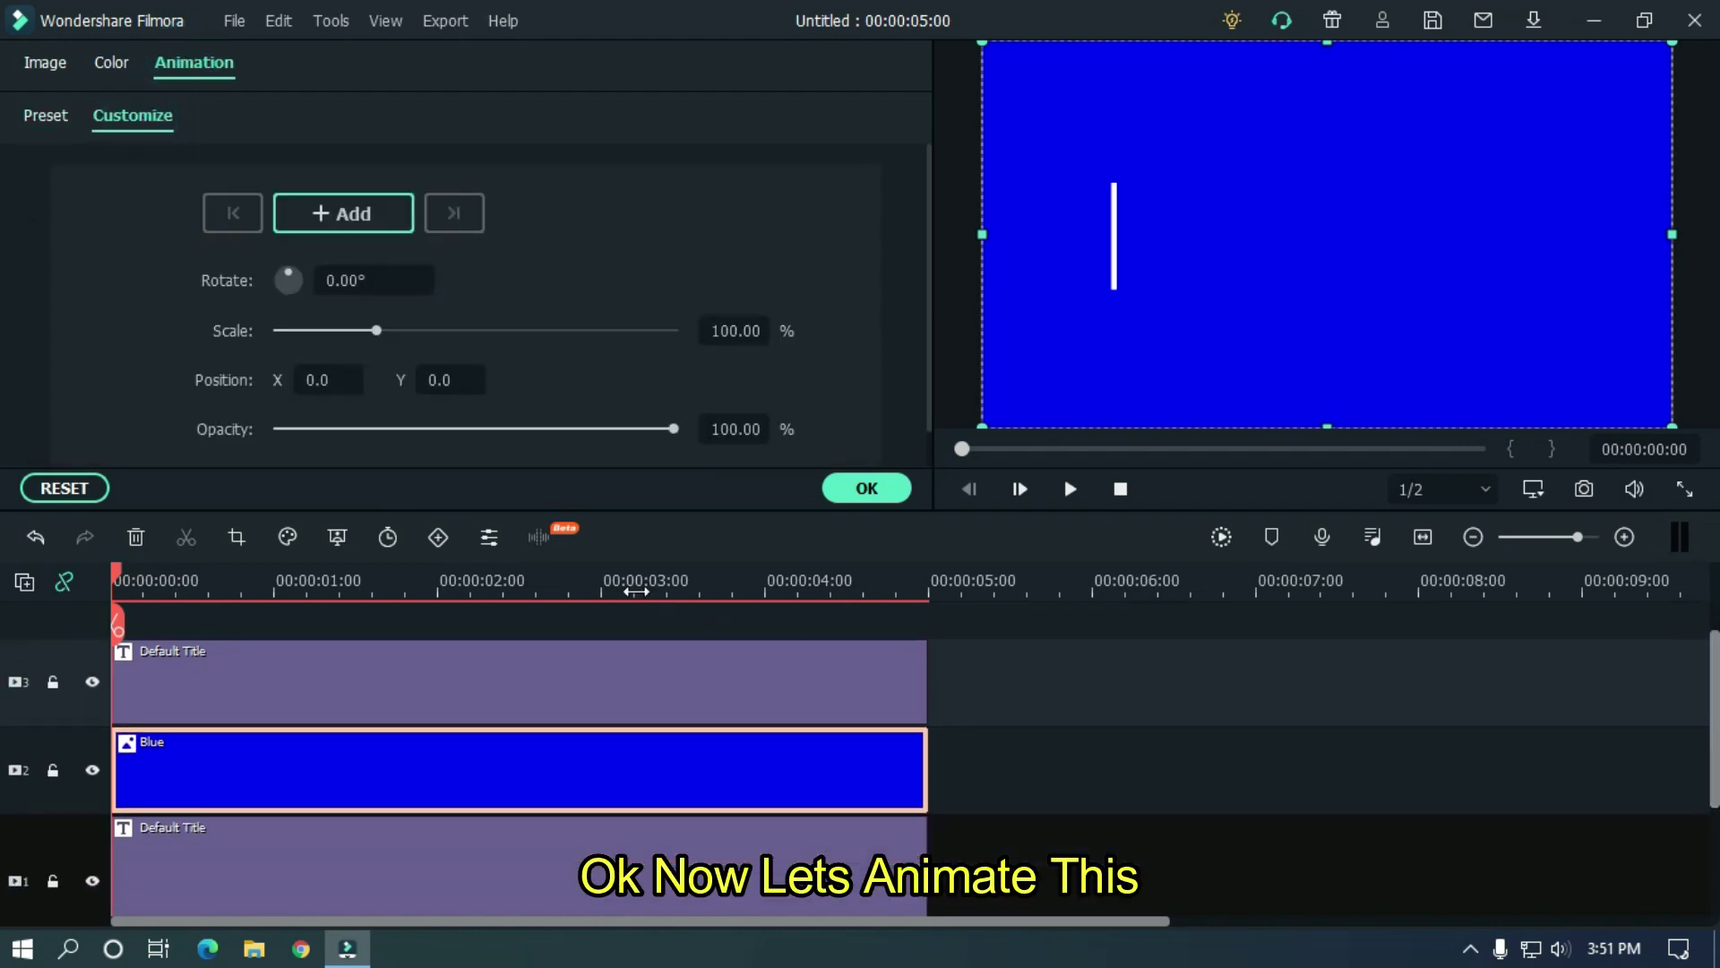
pyautogui.moveTo(618, 578); pyautogui.dragTo(778, 562)
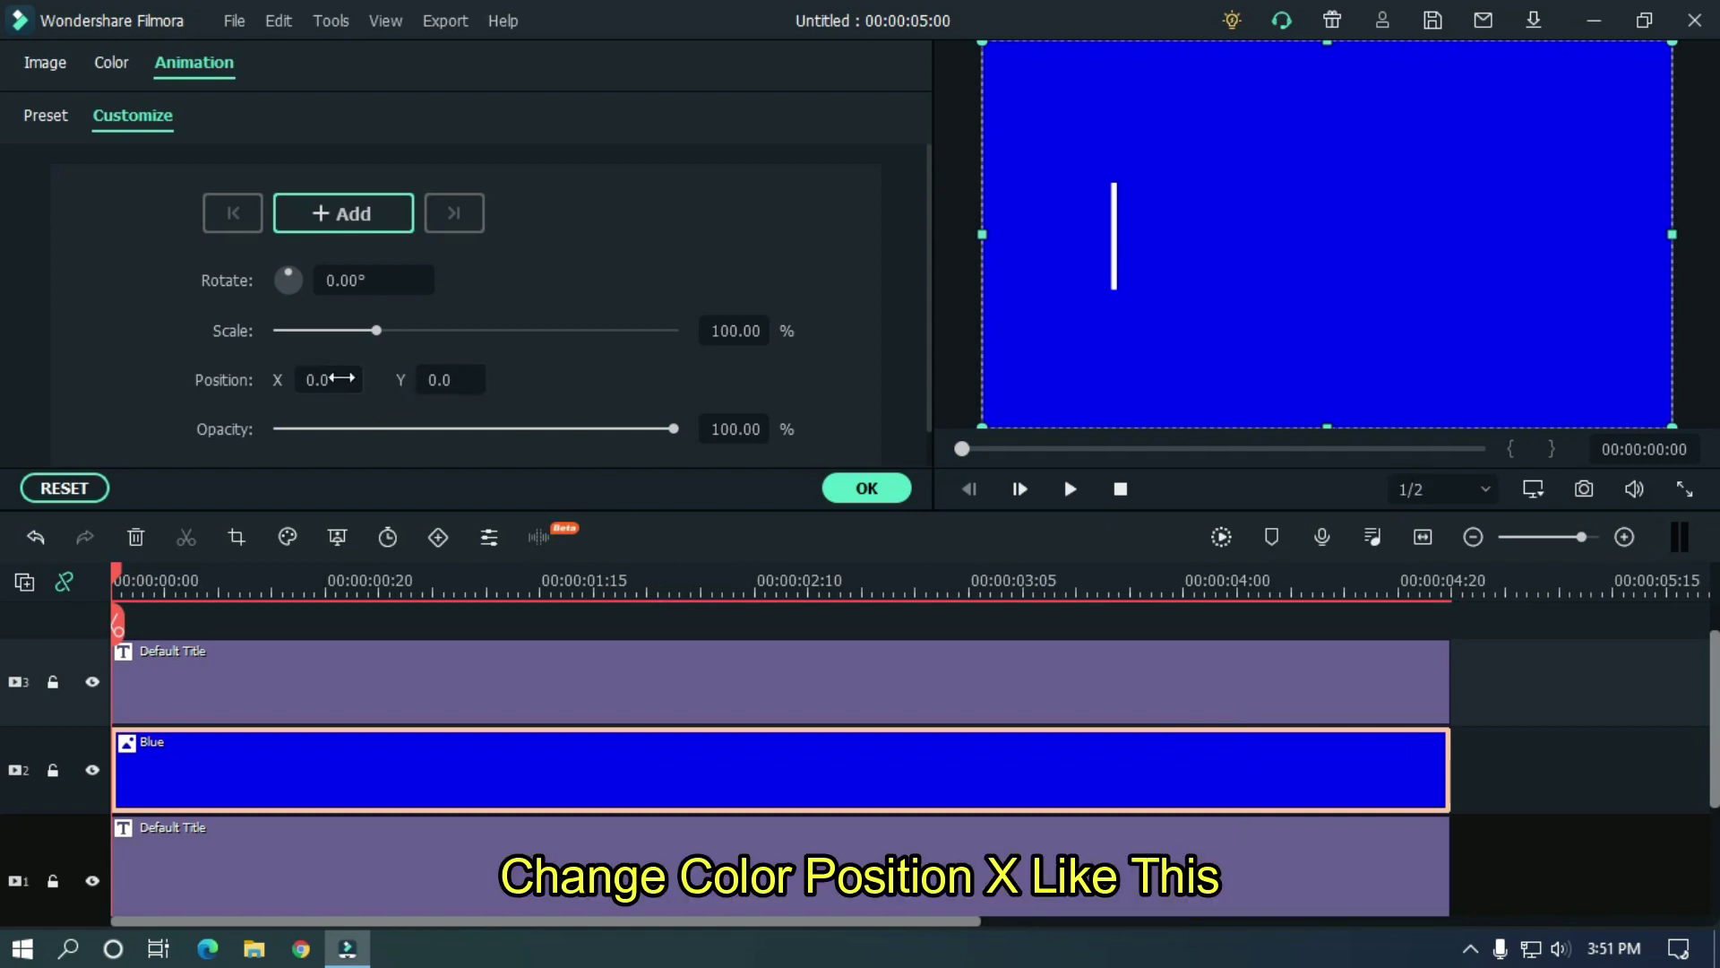
pyautogui.moveTo(345, 380); pyautogui.dragTo(187, 384)
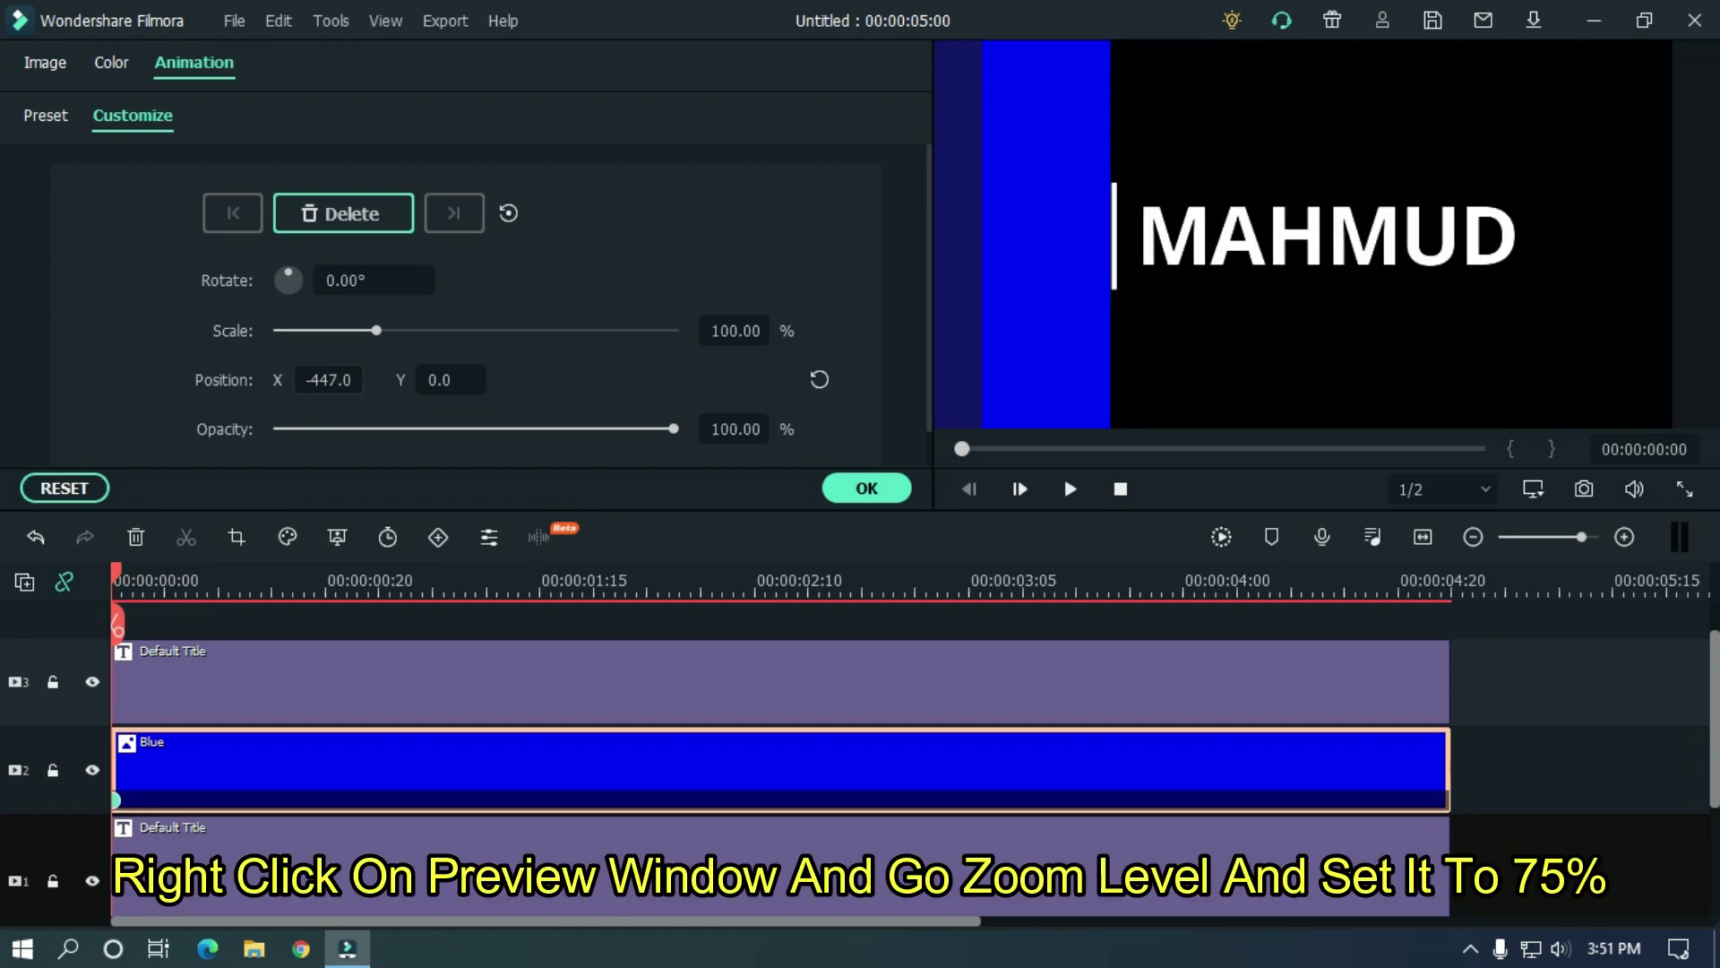
# Step: At 75% preview zoom, refine the Blue start keyframe to Position X -445 and confirm
pyautogui.rightClick(1398, 212)
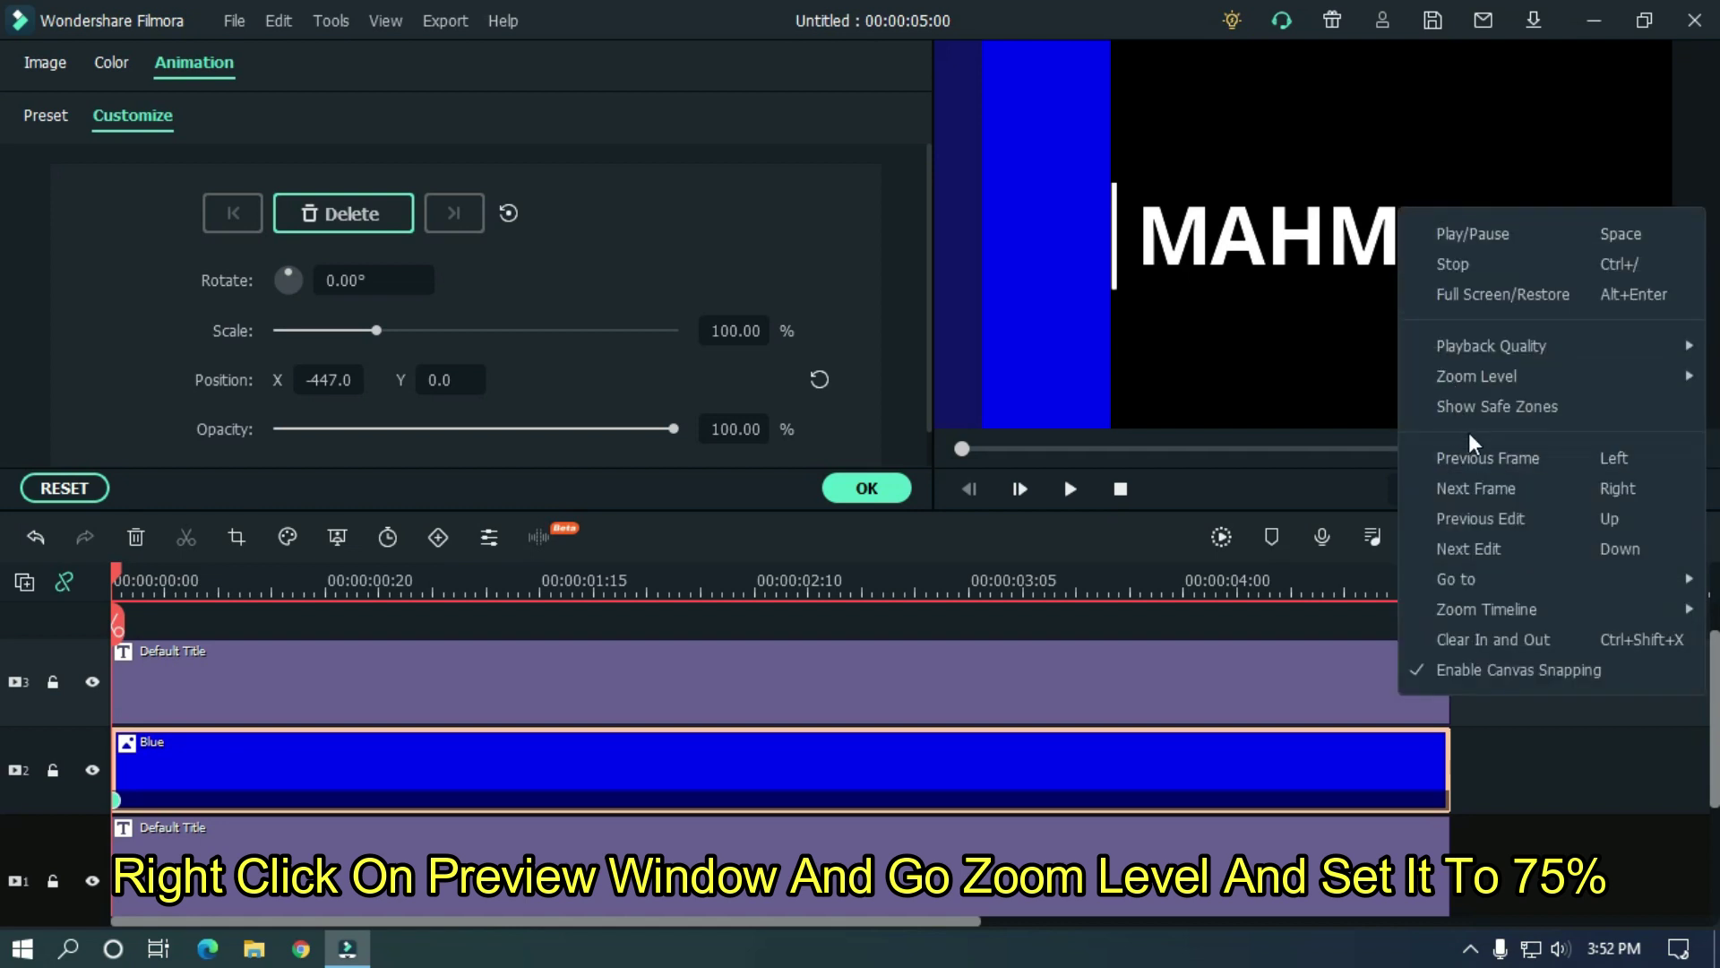
pyautogui.moveTo(1476, 382)
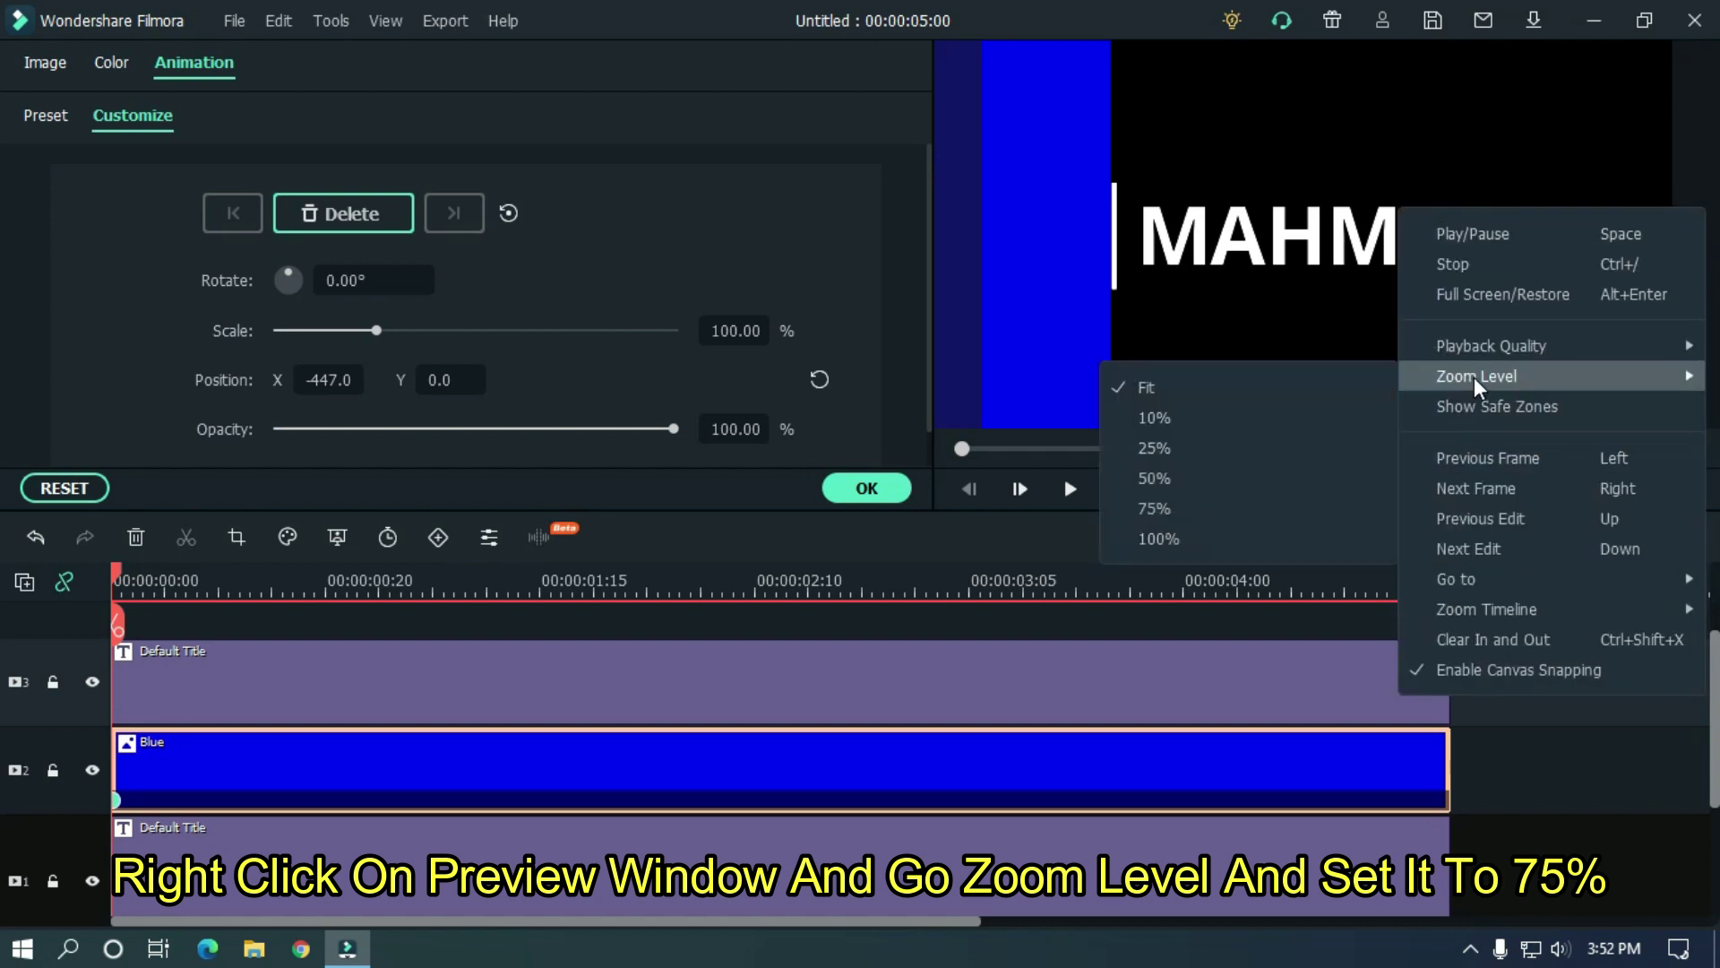
pyautogui.click(1194, 509)
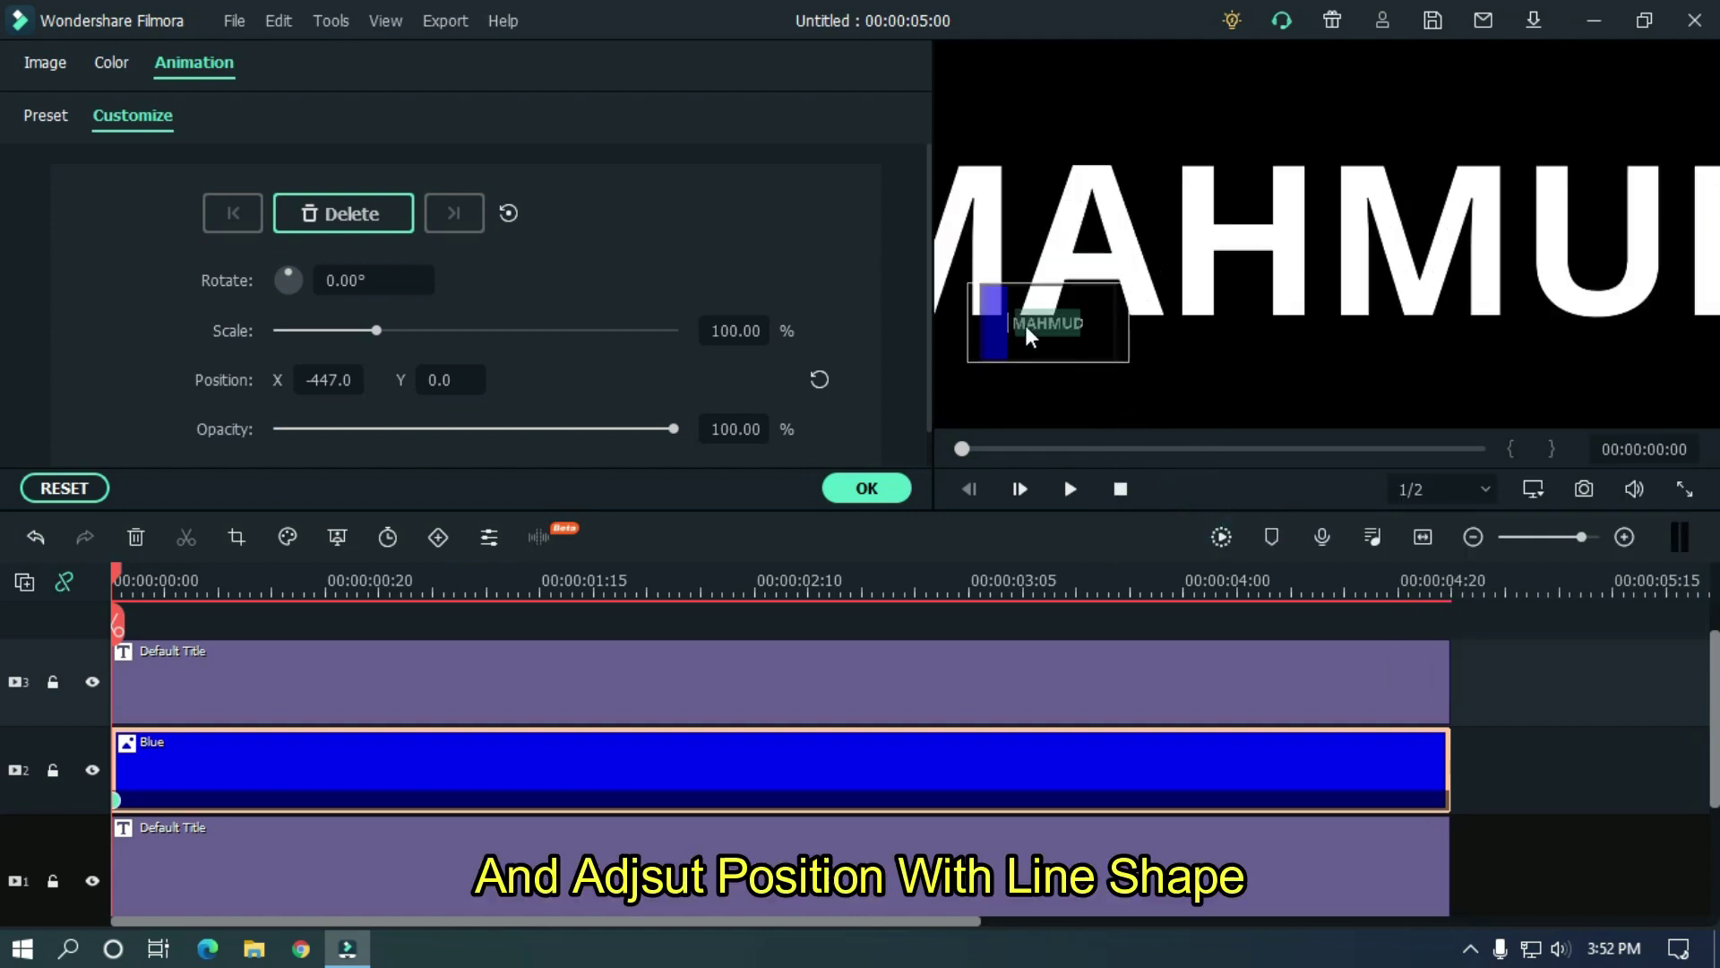
pyautogui.moveTo(1023, 330)
pyautogui.mouseDown()
pyautogui.moveTo(996, 330)
pyautogui.moveTo(1018, 320)
pyautogui.mouseUp()
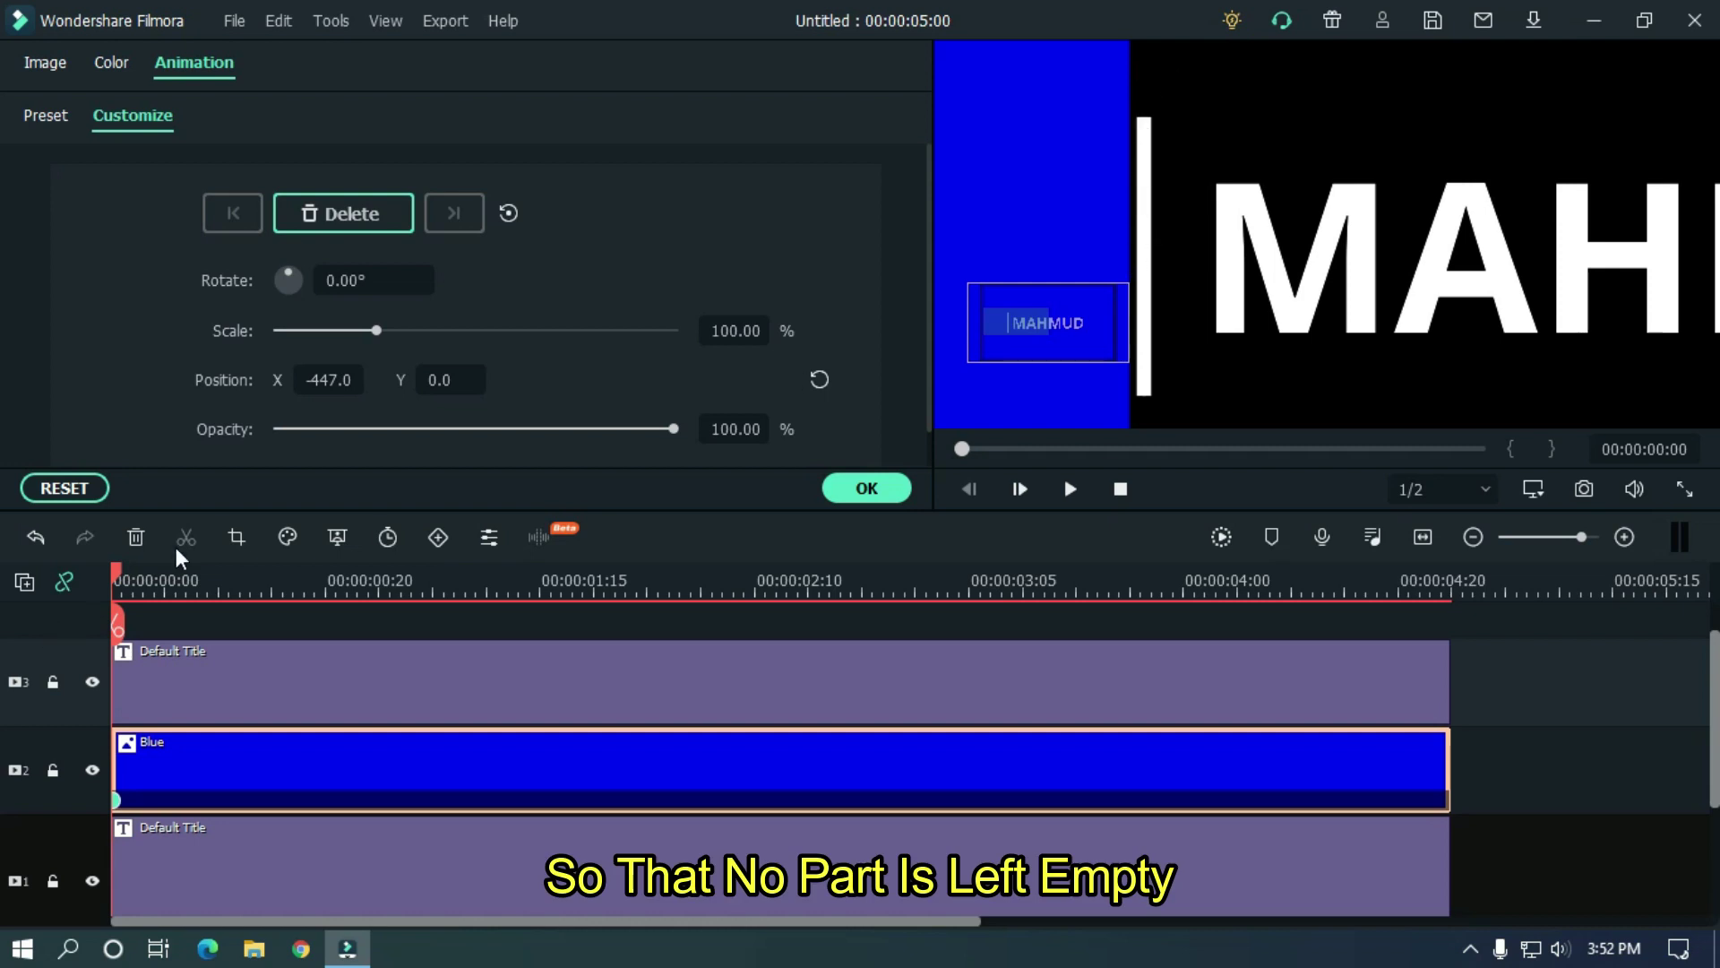
pyautogui.moveTo(318, 380)
pyautogui.mouseDown()
pyautogui.moveTo(338, 395)
pyautogui.moveTo(314, 387)
pyautogui.mouseUp()
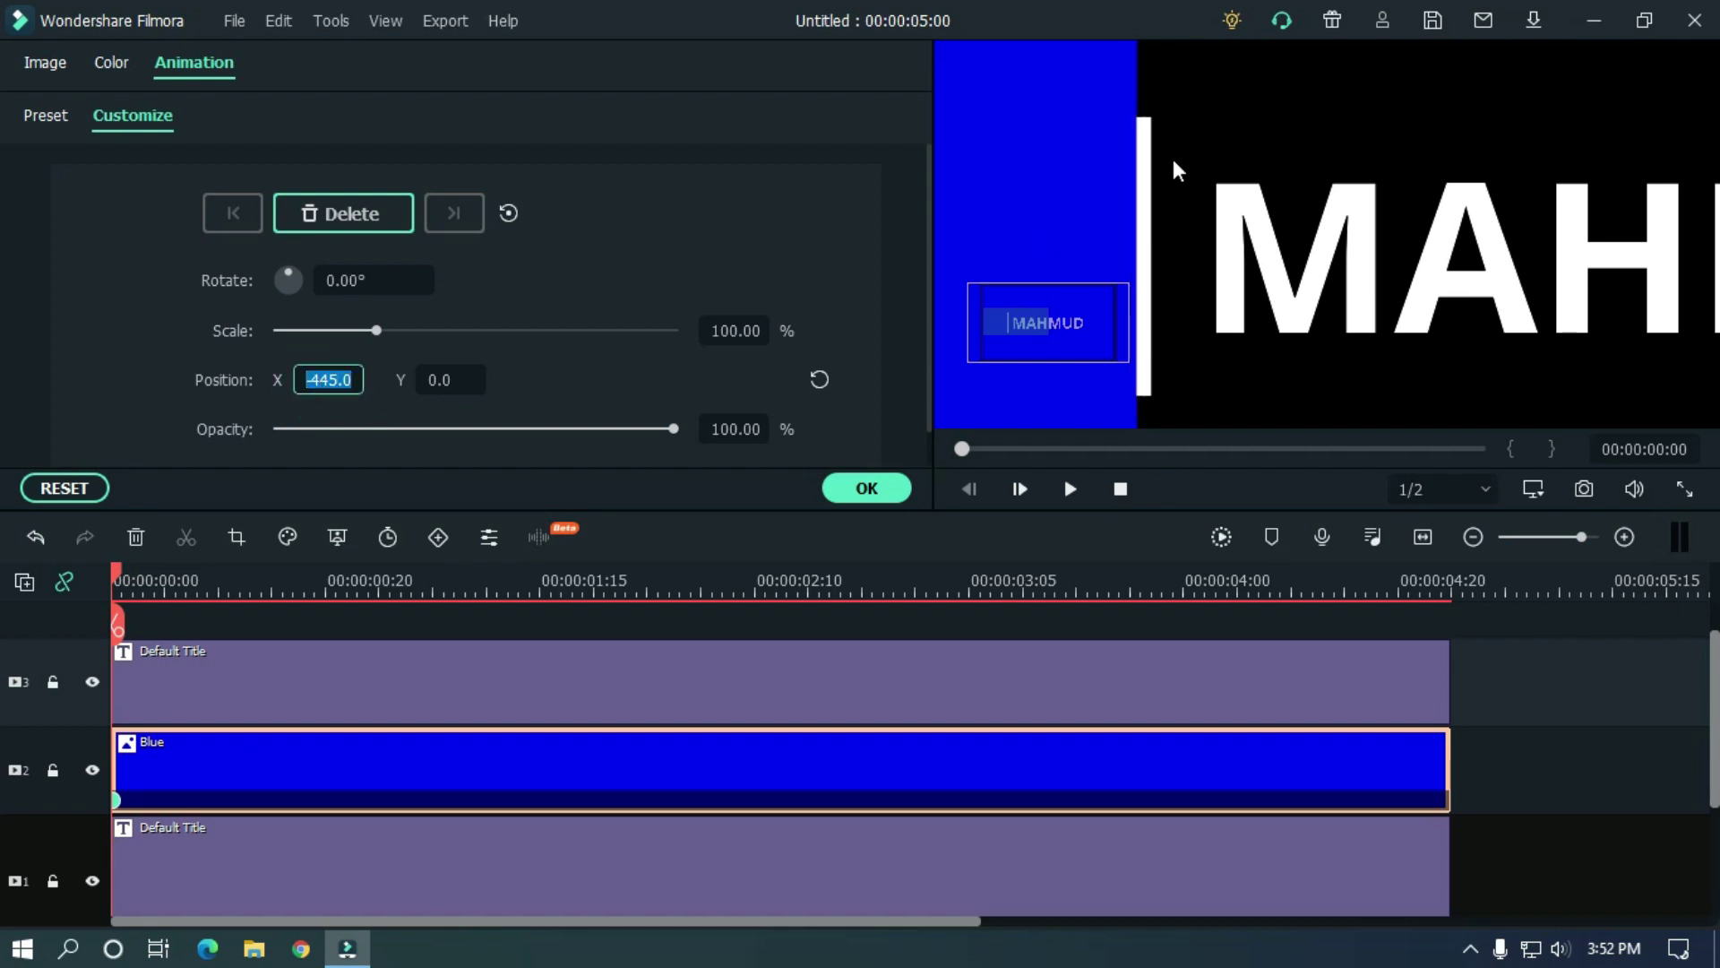
pyautogui.click(562, 386)
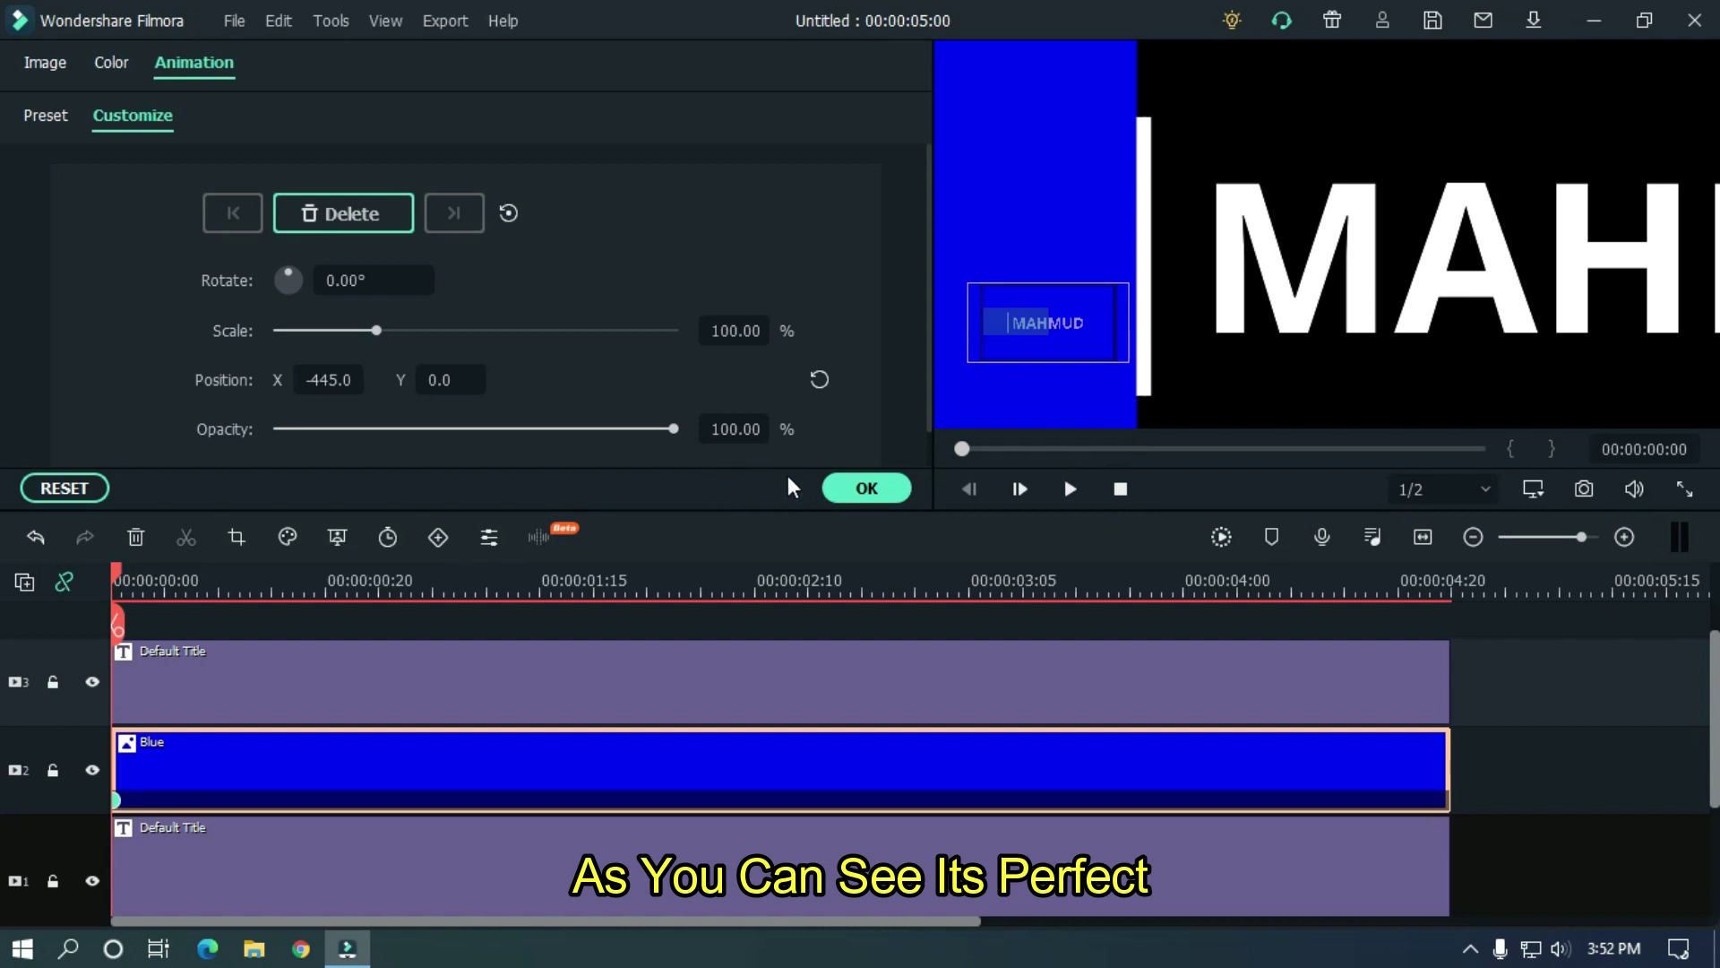
pyautogui.click(862, 489)
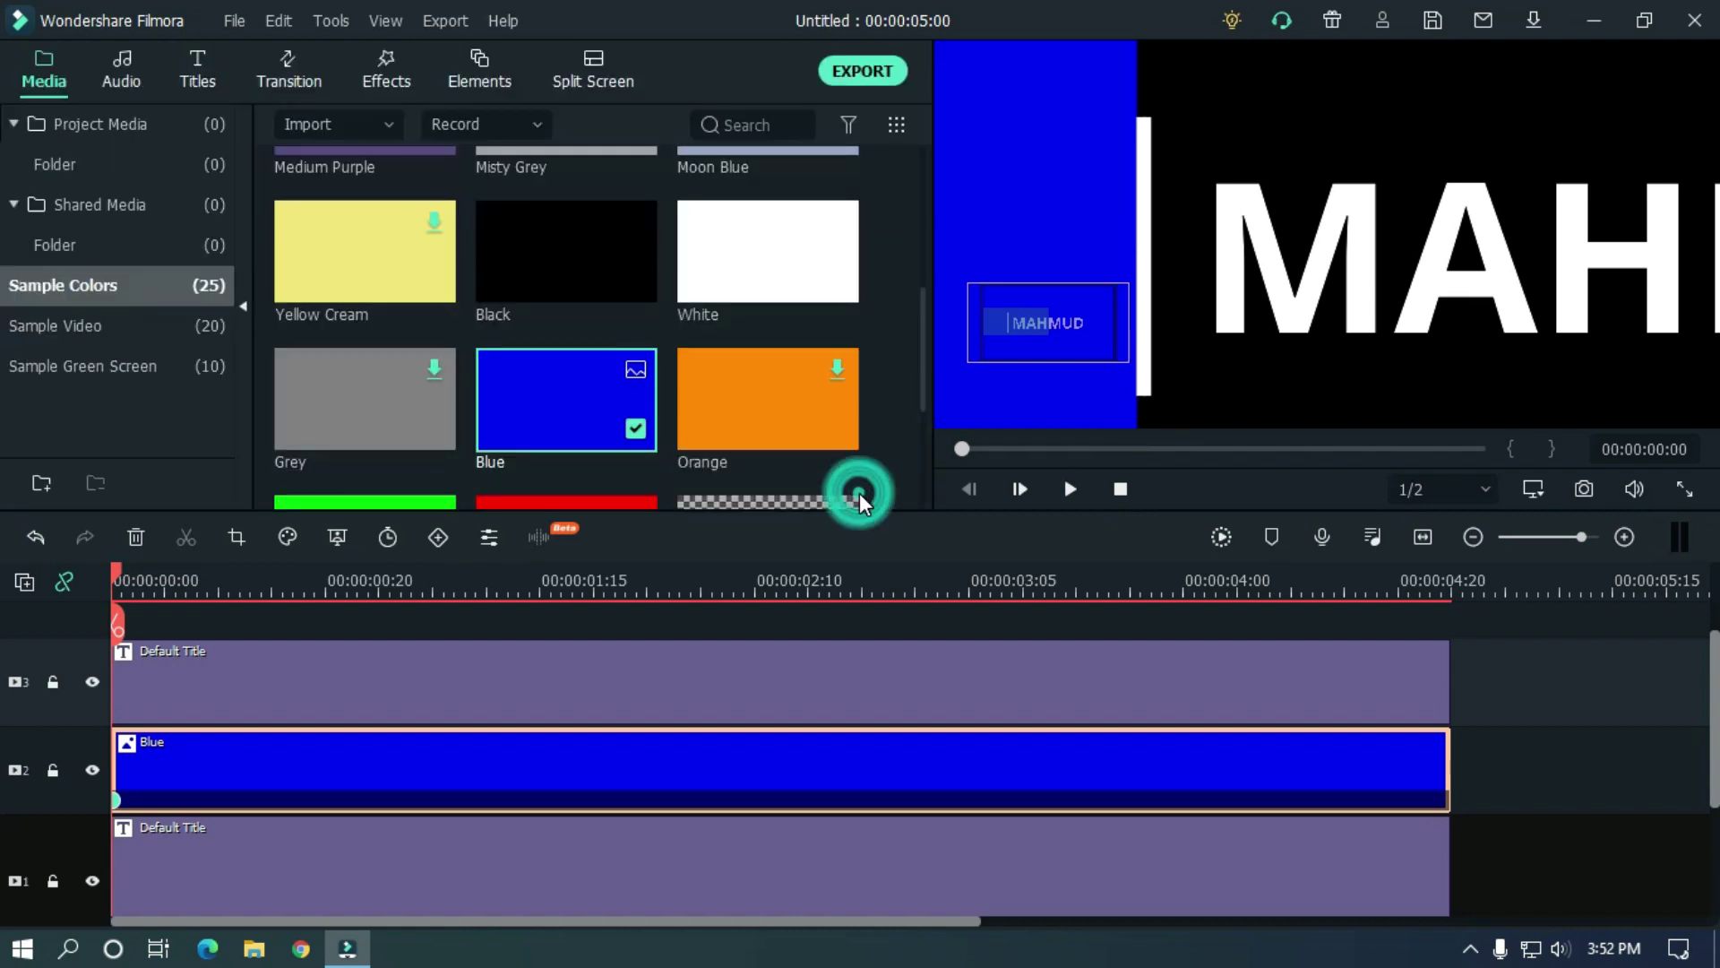
pyautogui.rightClick(1377, 260)
# Step: Fit the preview back to the frame and add a start position keyframe to the line title
pyautogui.moveTo(1448, 438)
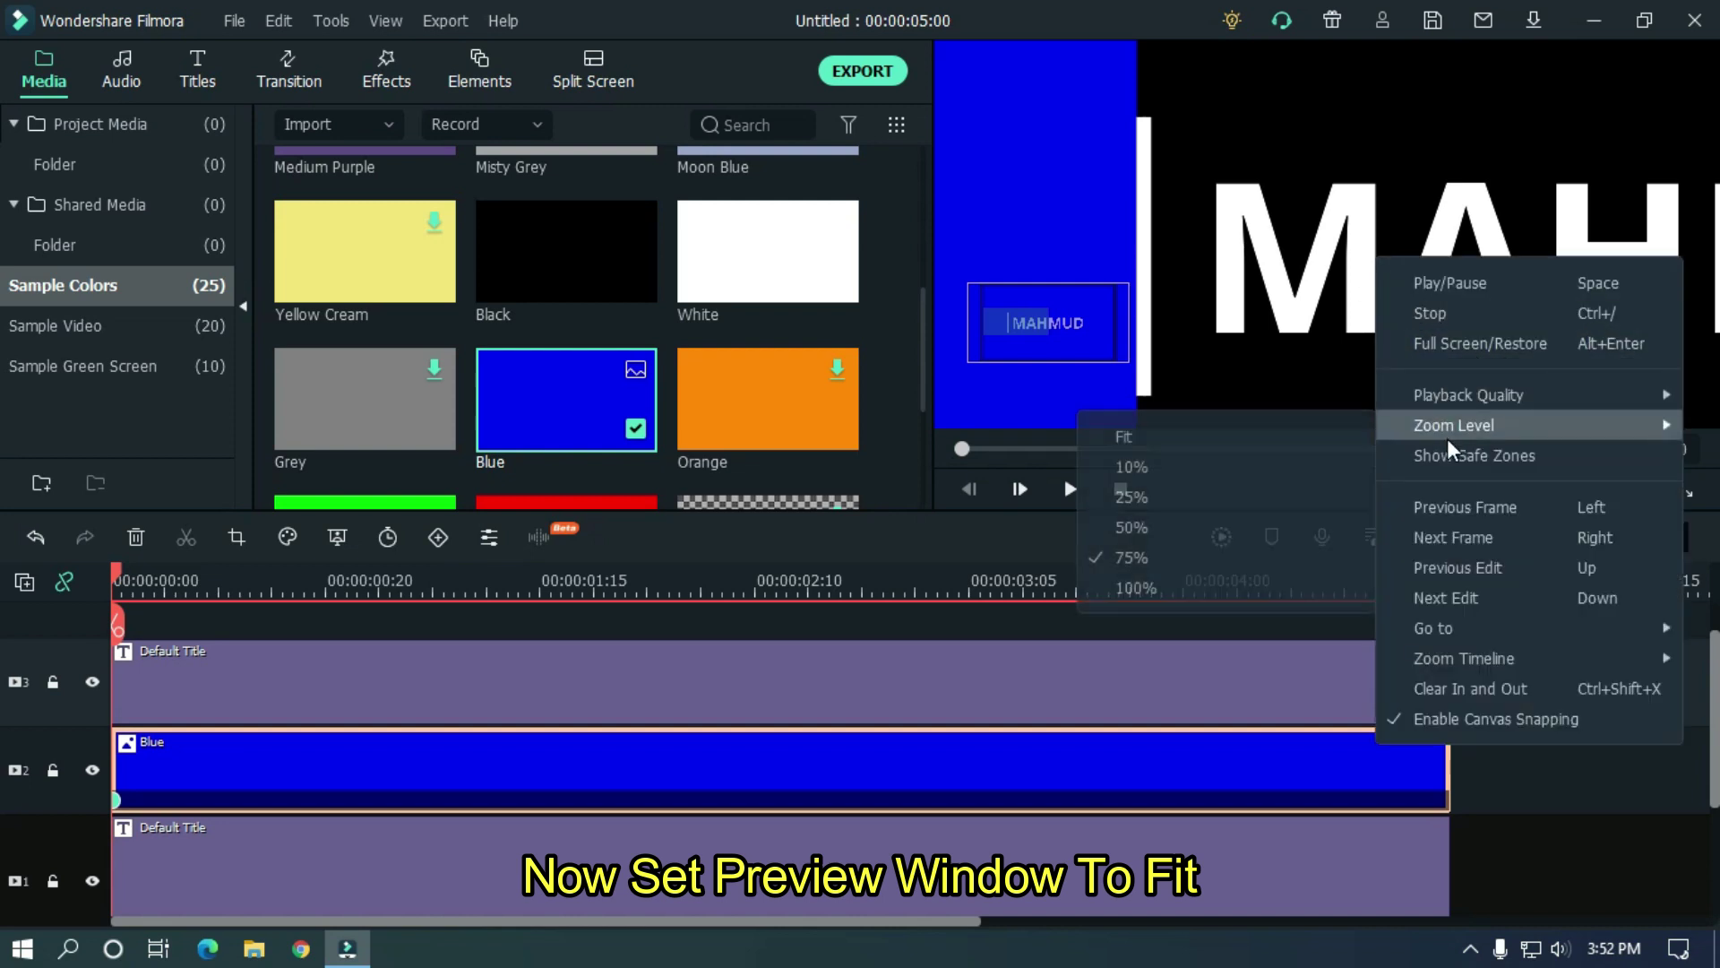
pyautogui.click(1265, 425)
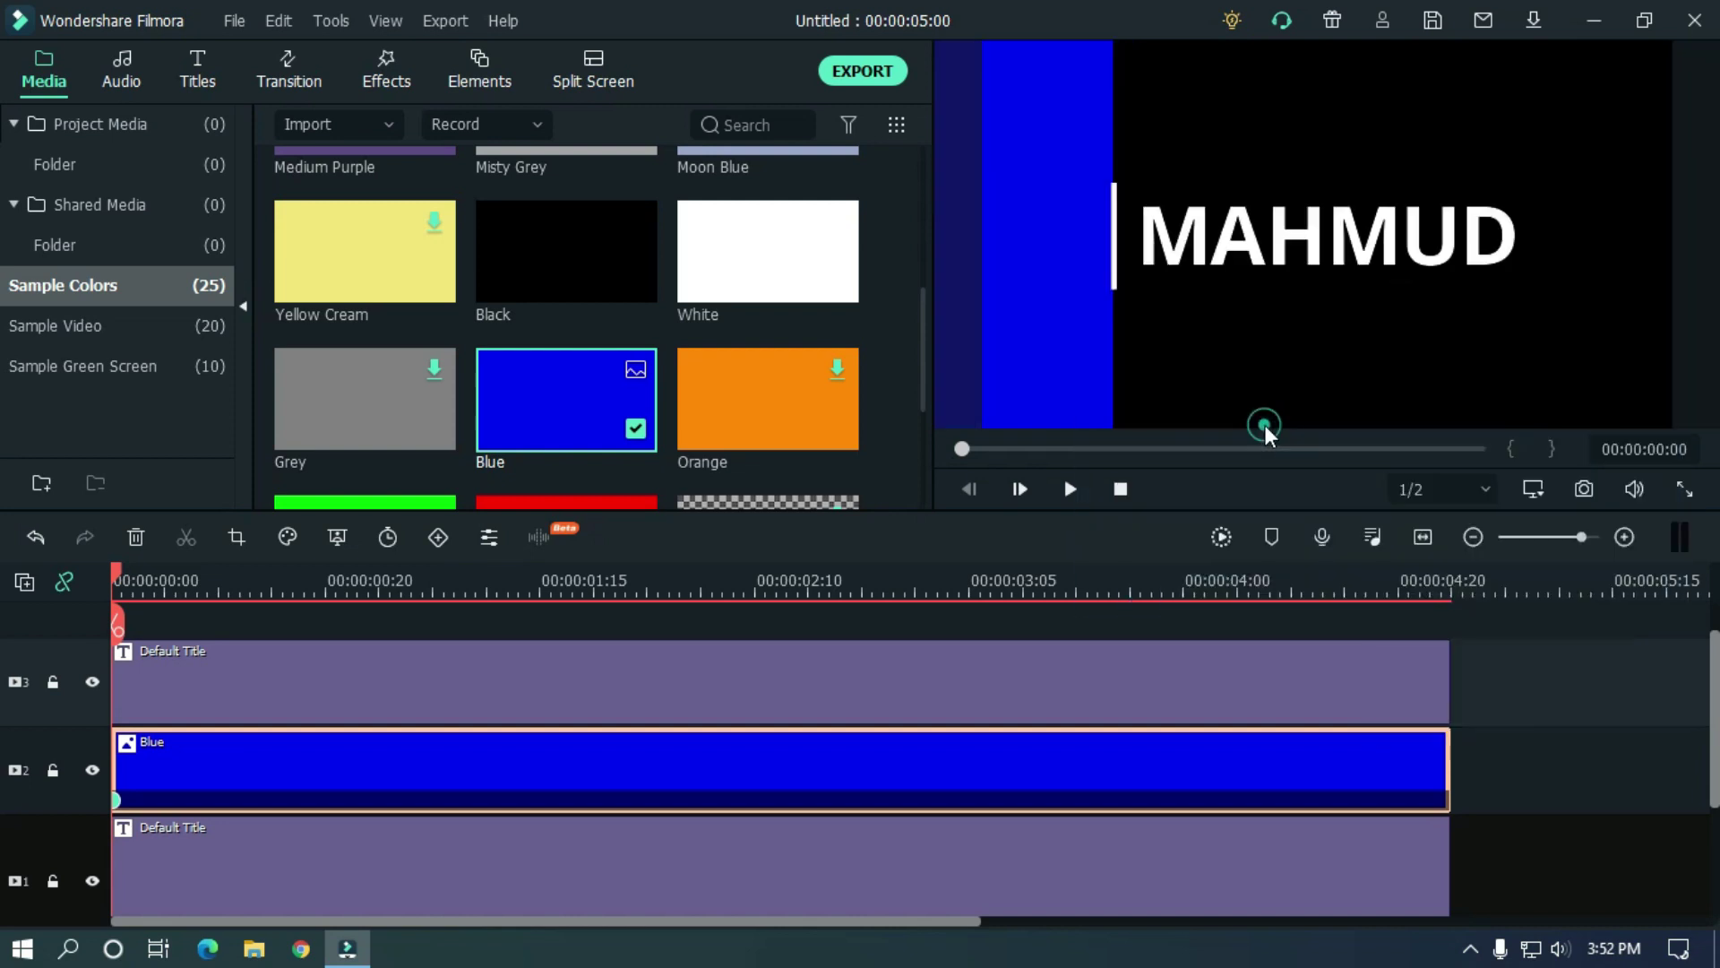
pyautogui.doubleClick(1394, 690)
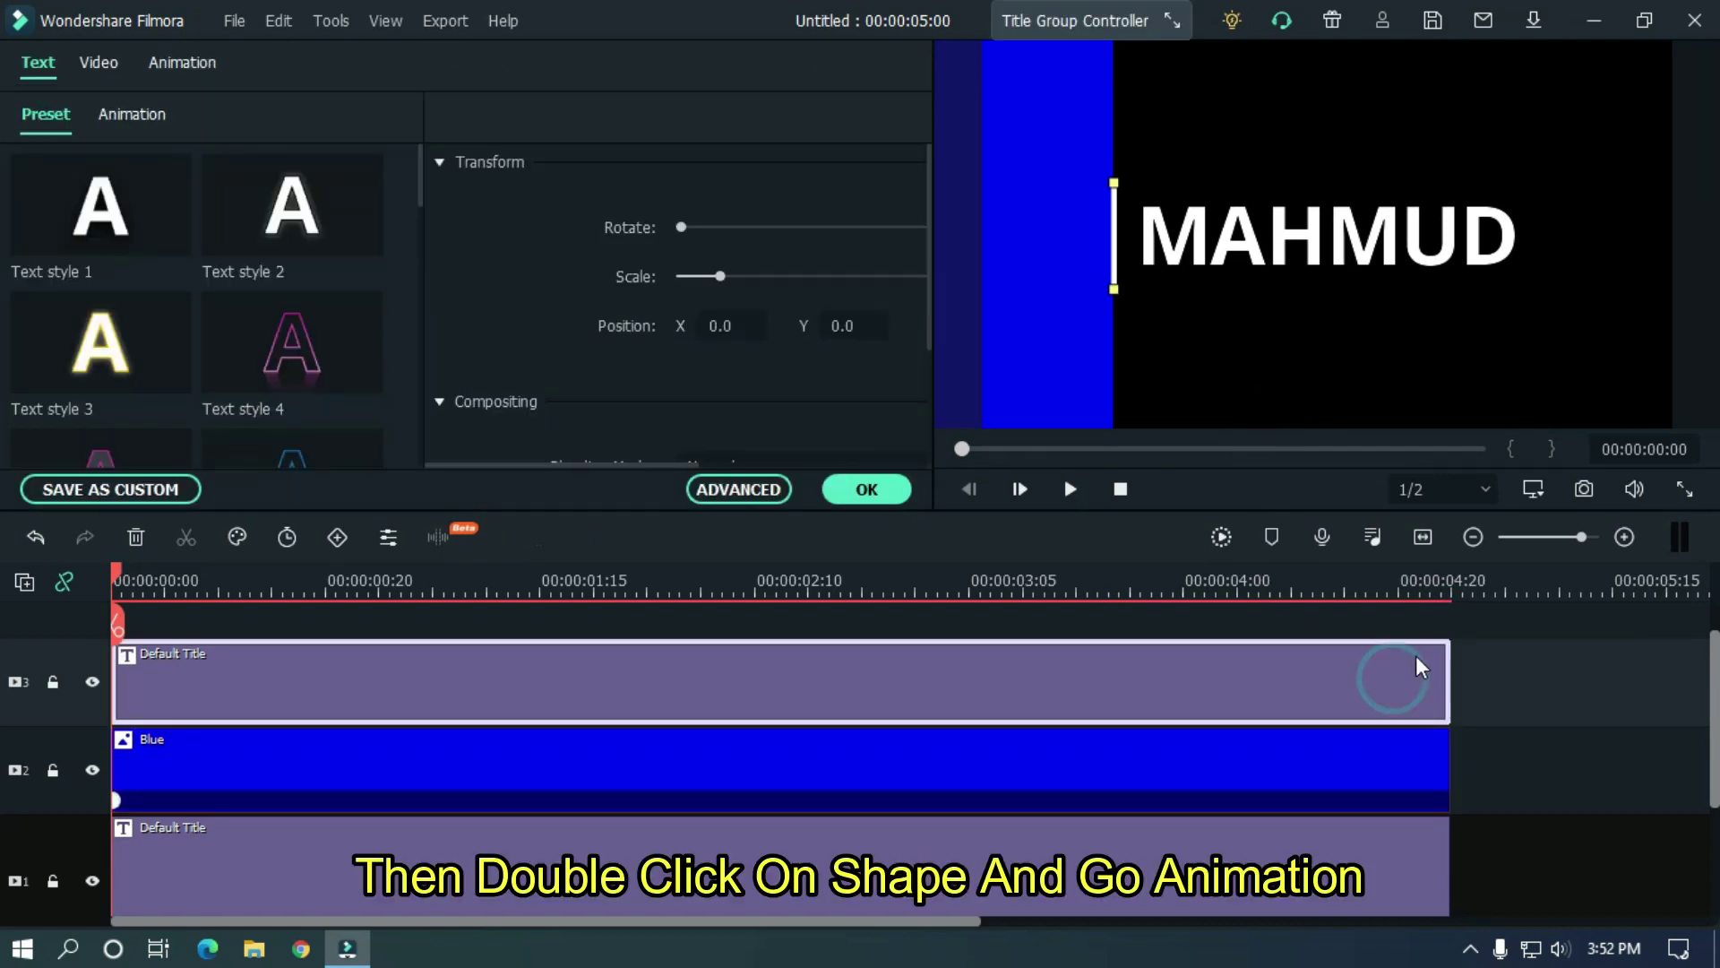
pyautogui.click(173, 72)
pyautogui.click(152, 121)
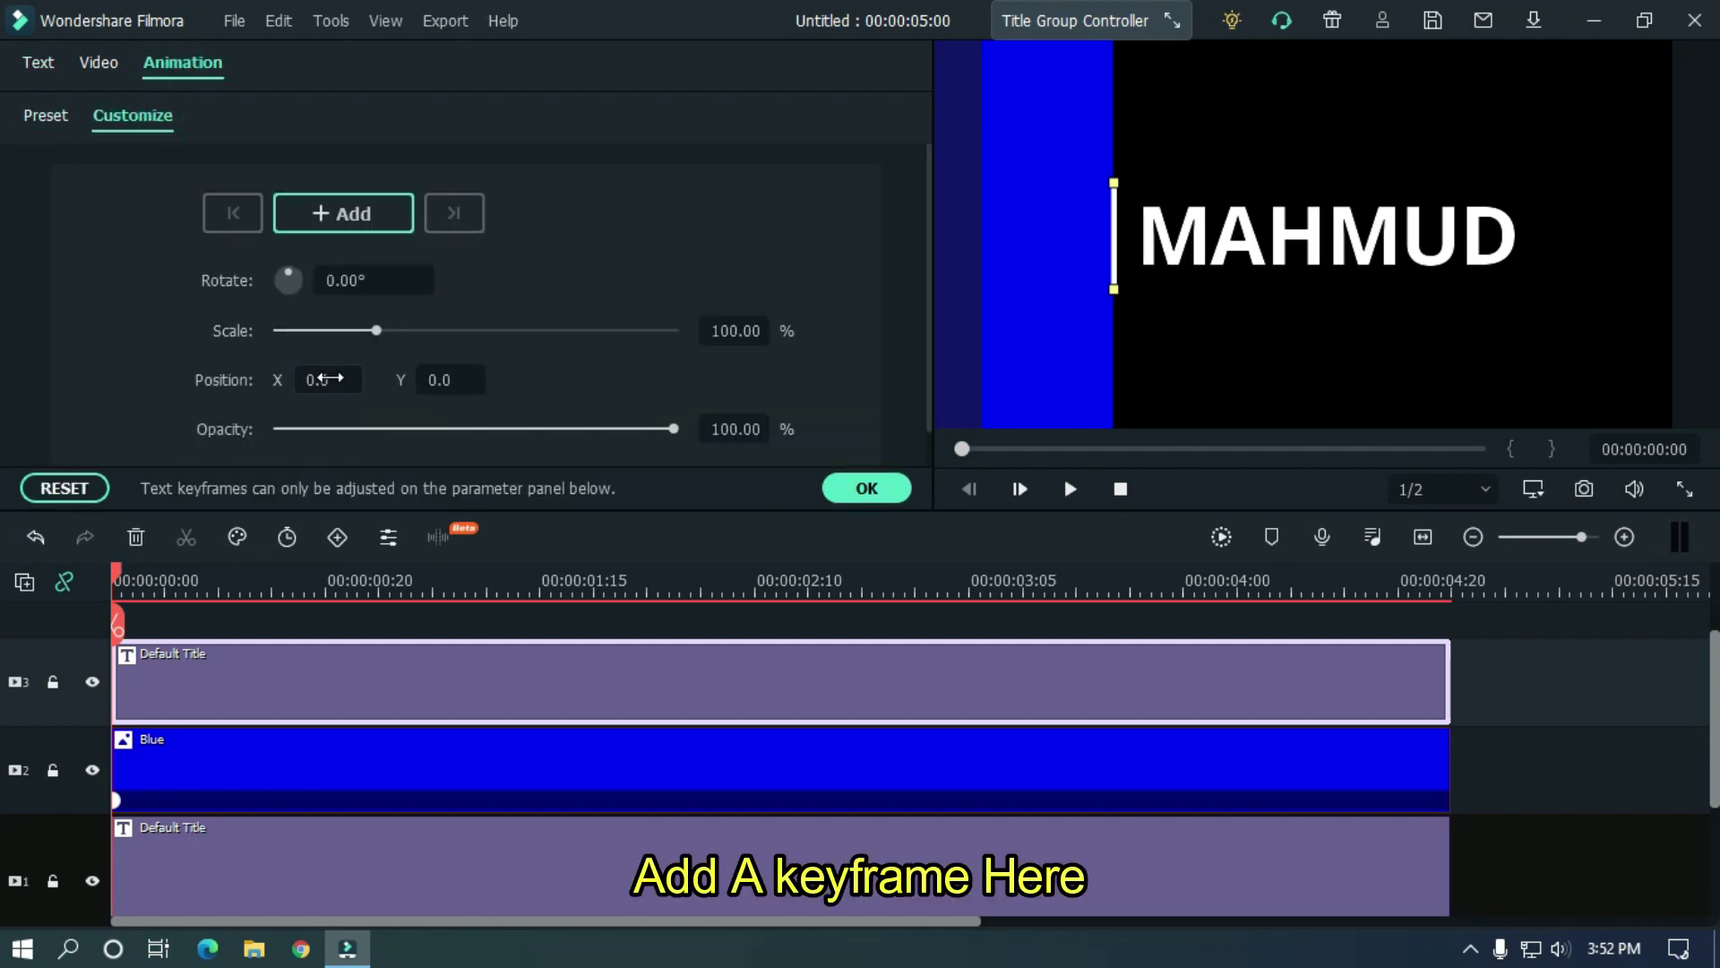
pyautogui.click(339, 222)
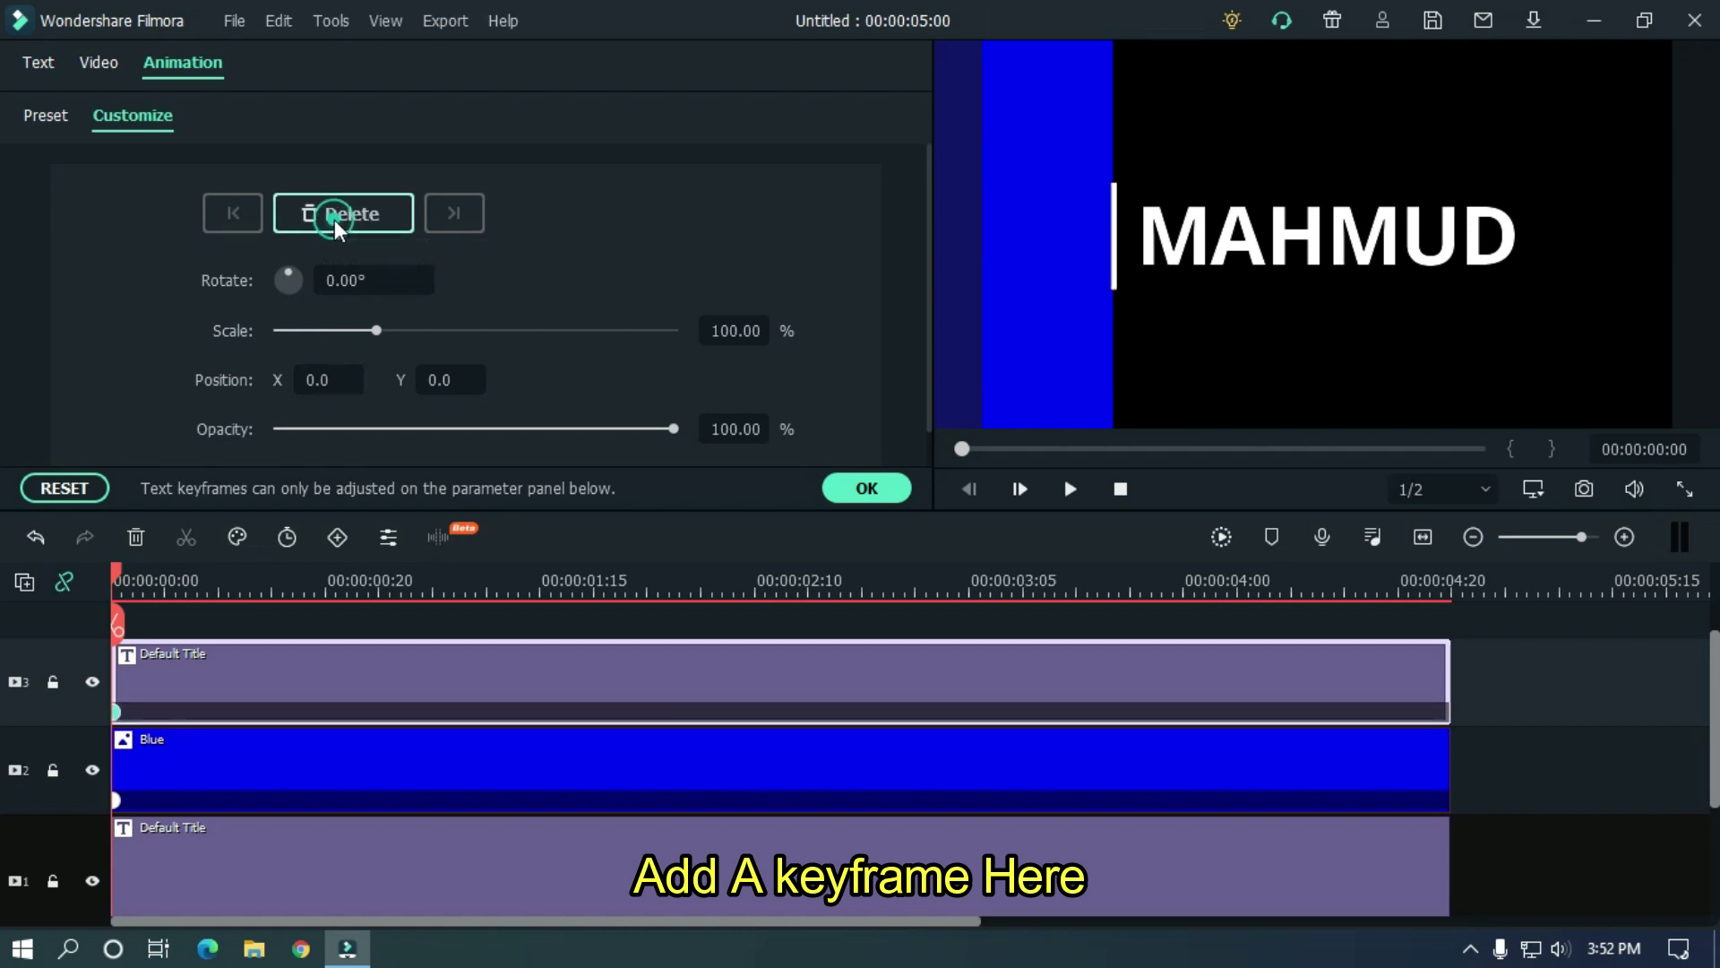
# Step: Keyframe the line's last frame at Position X 341, just right of MAHMUD
pyautogui.click(1431, 580)
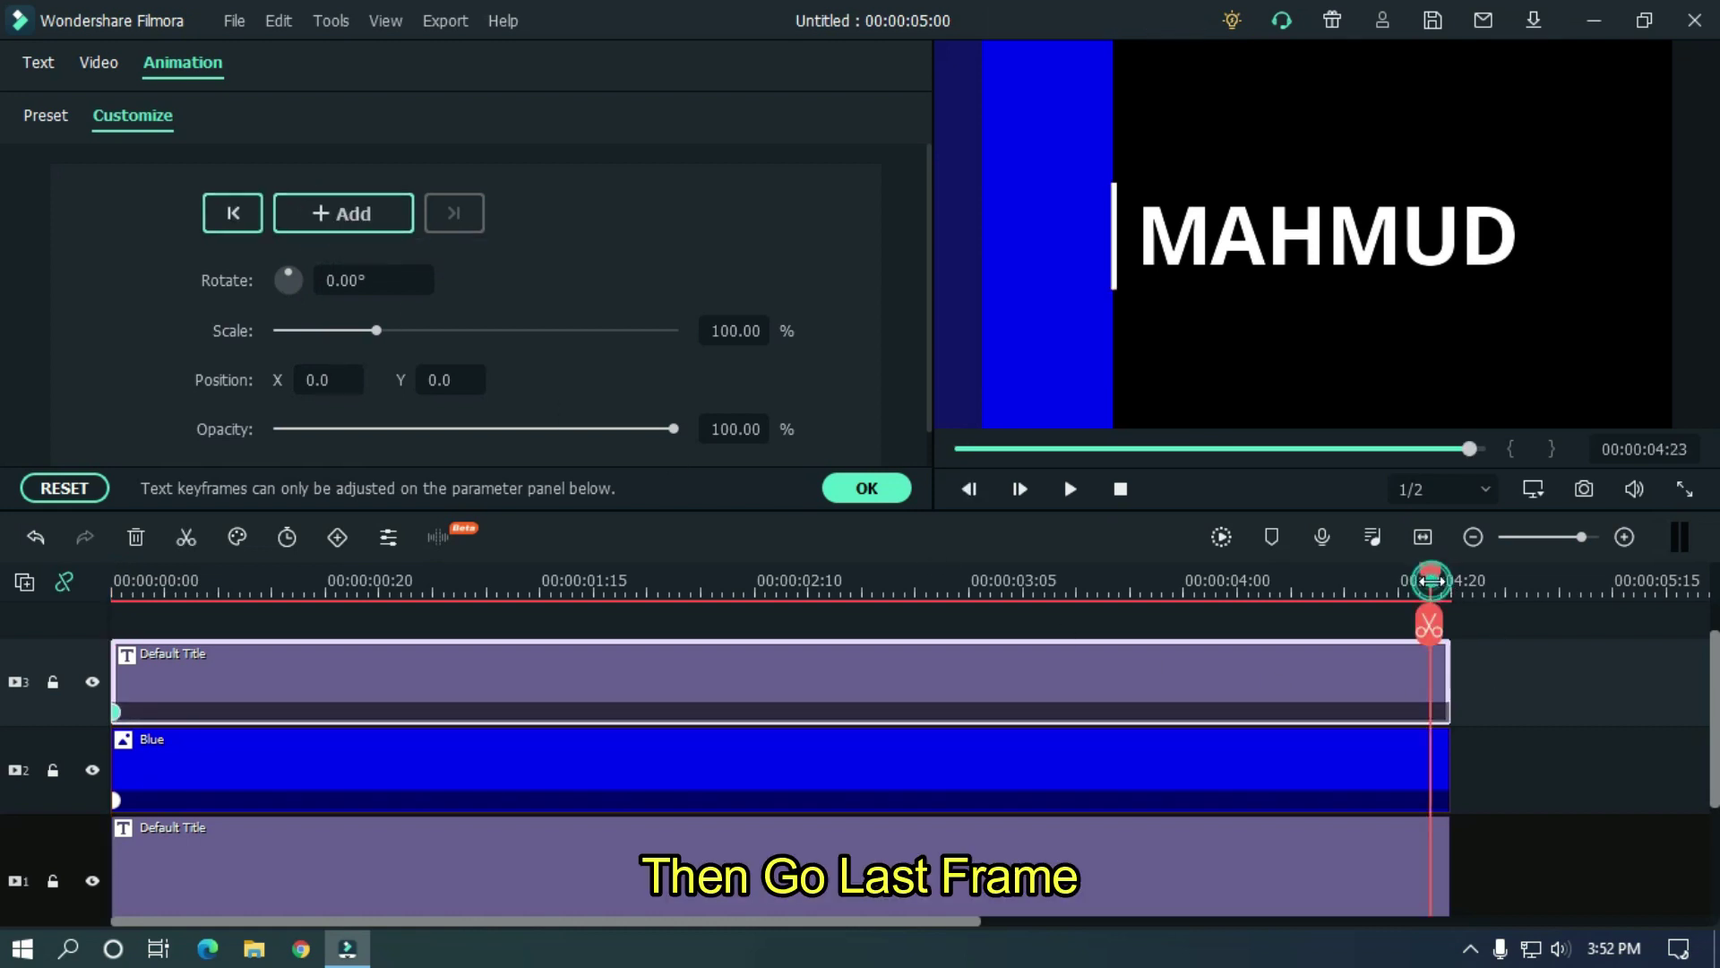
pyautogui.moveTo(1433, 580); pyautogui.dragTo(1445, 580)
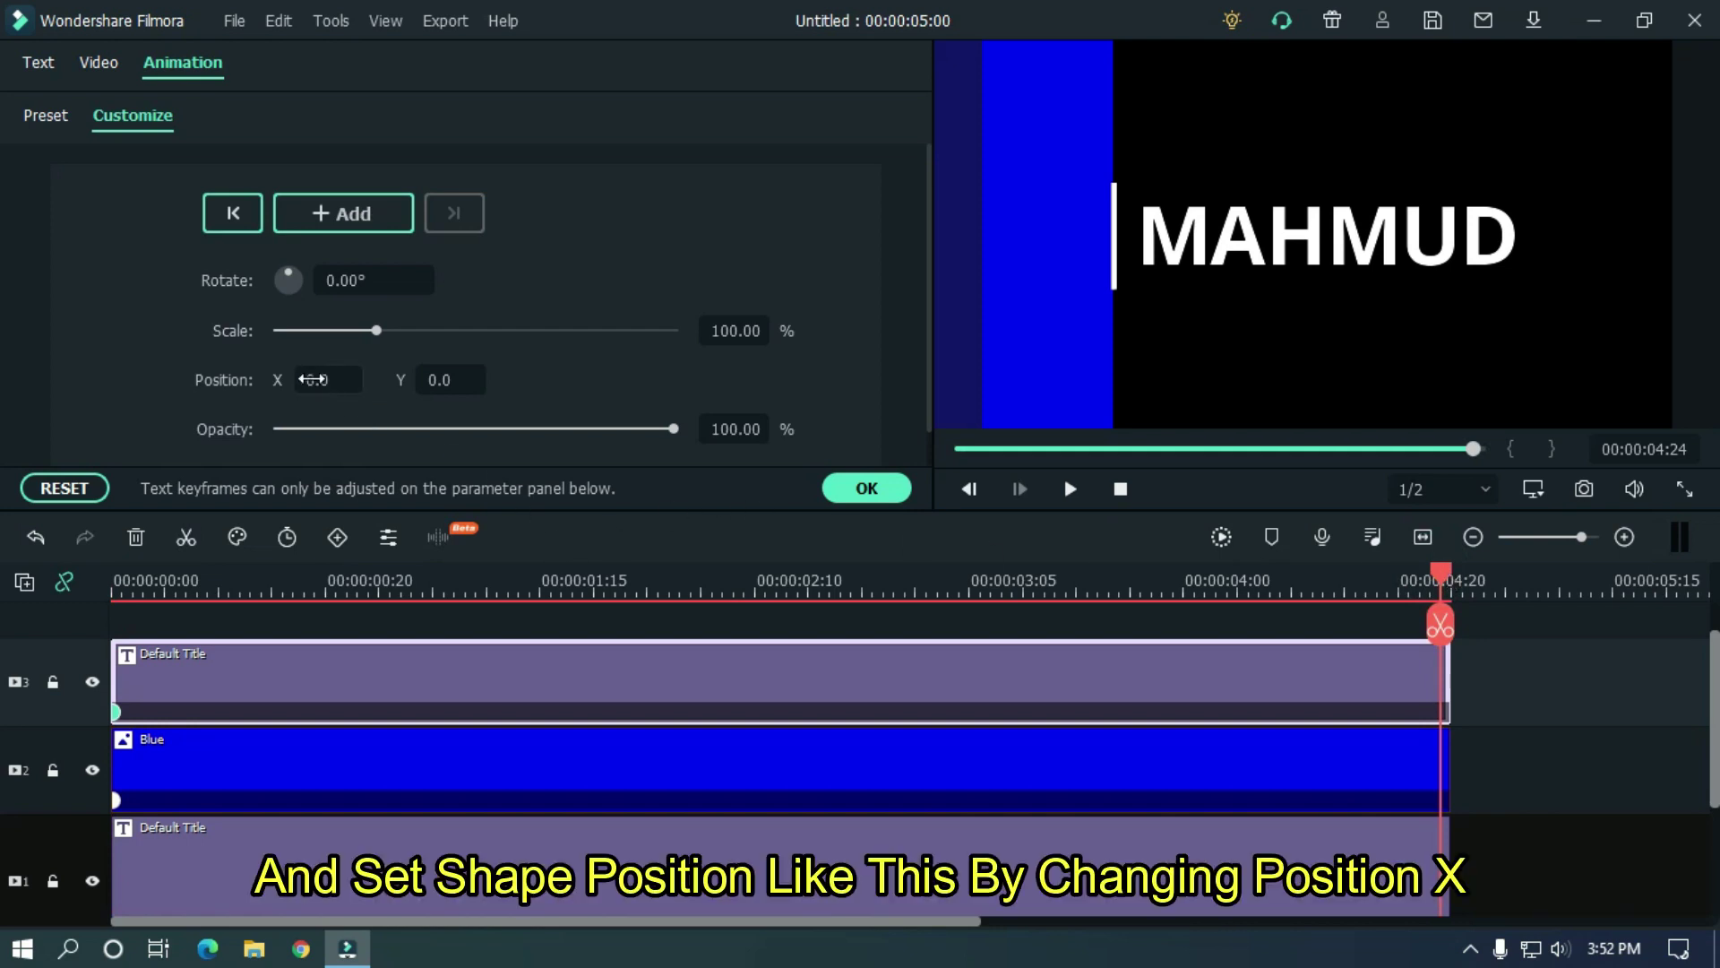
pyautogui.moveTo(313, 379); pyautogui.dragTo(338, 379)
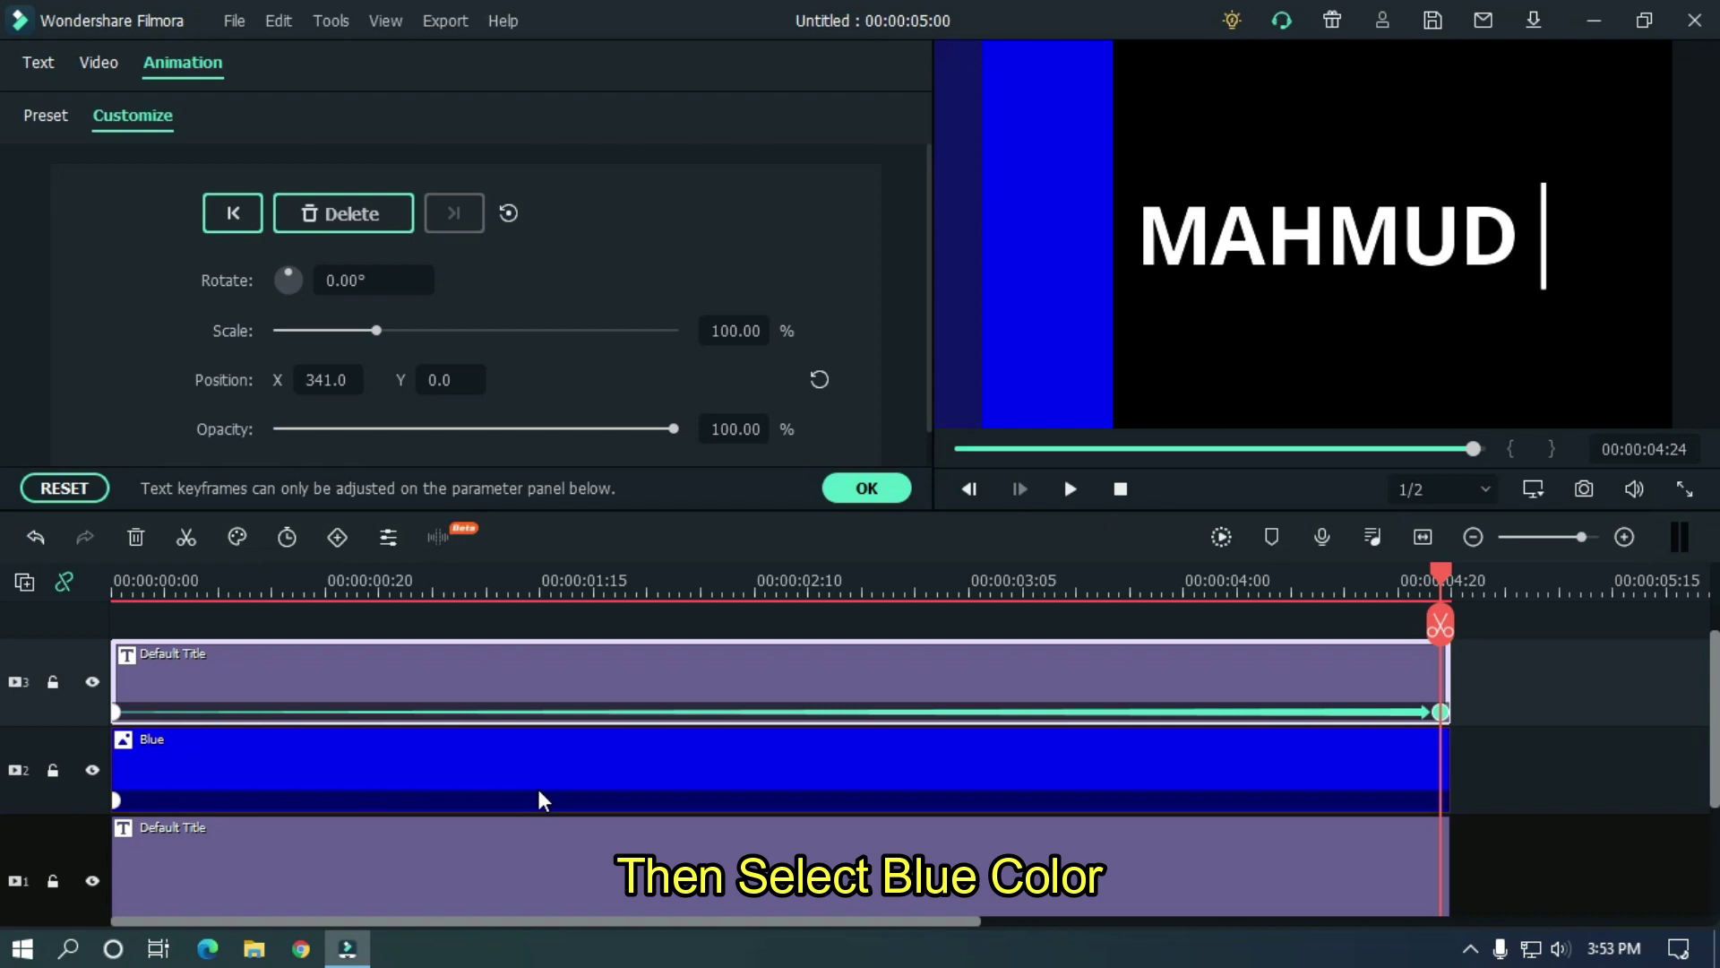
pyautogui.click(446, 782)
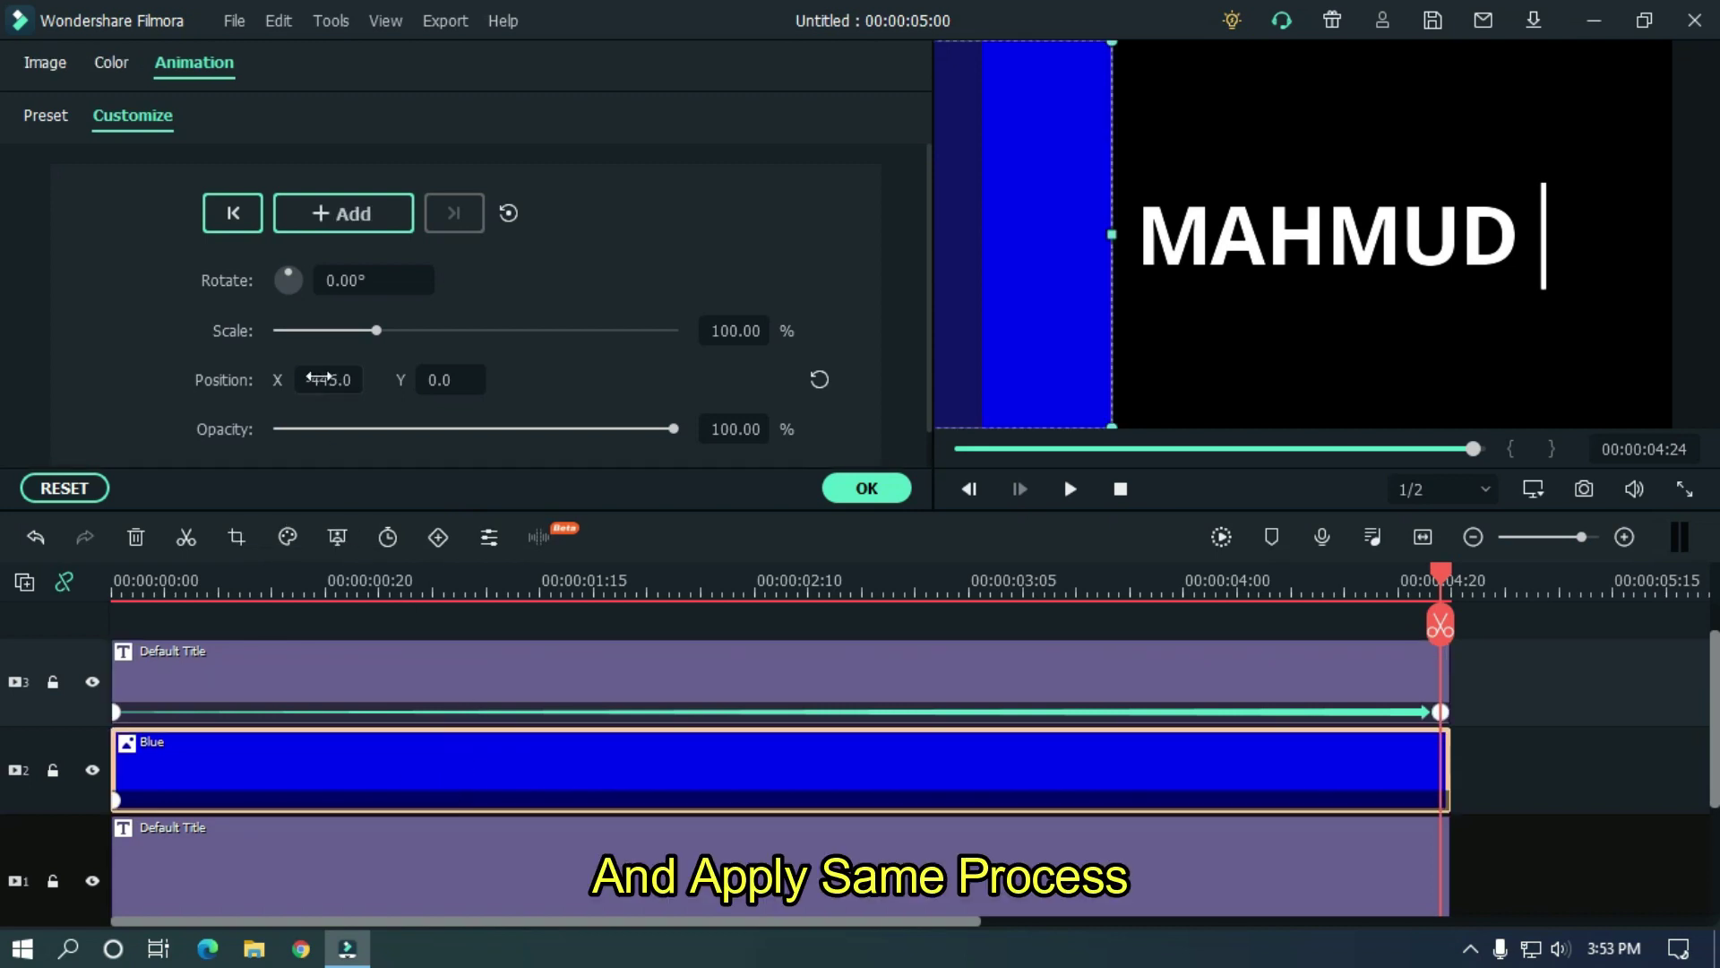
# Step: At 50% preview zoom, add the Blue layer's end keyframe at Position X -104, aligned with the line
pyautogui.moveTo(323, 380); pyautogui.dragTo(466, 386)
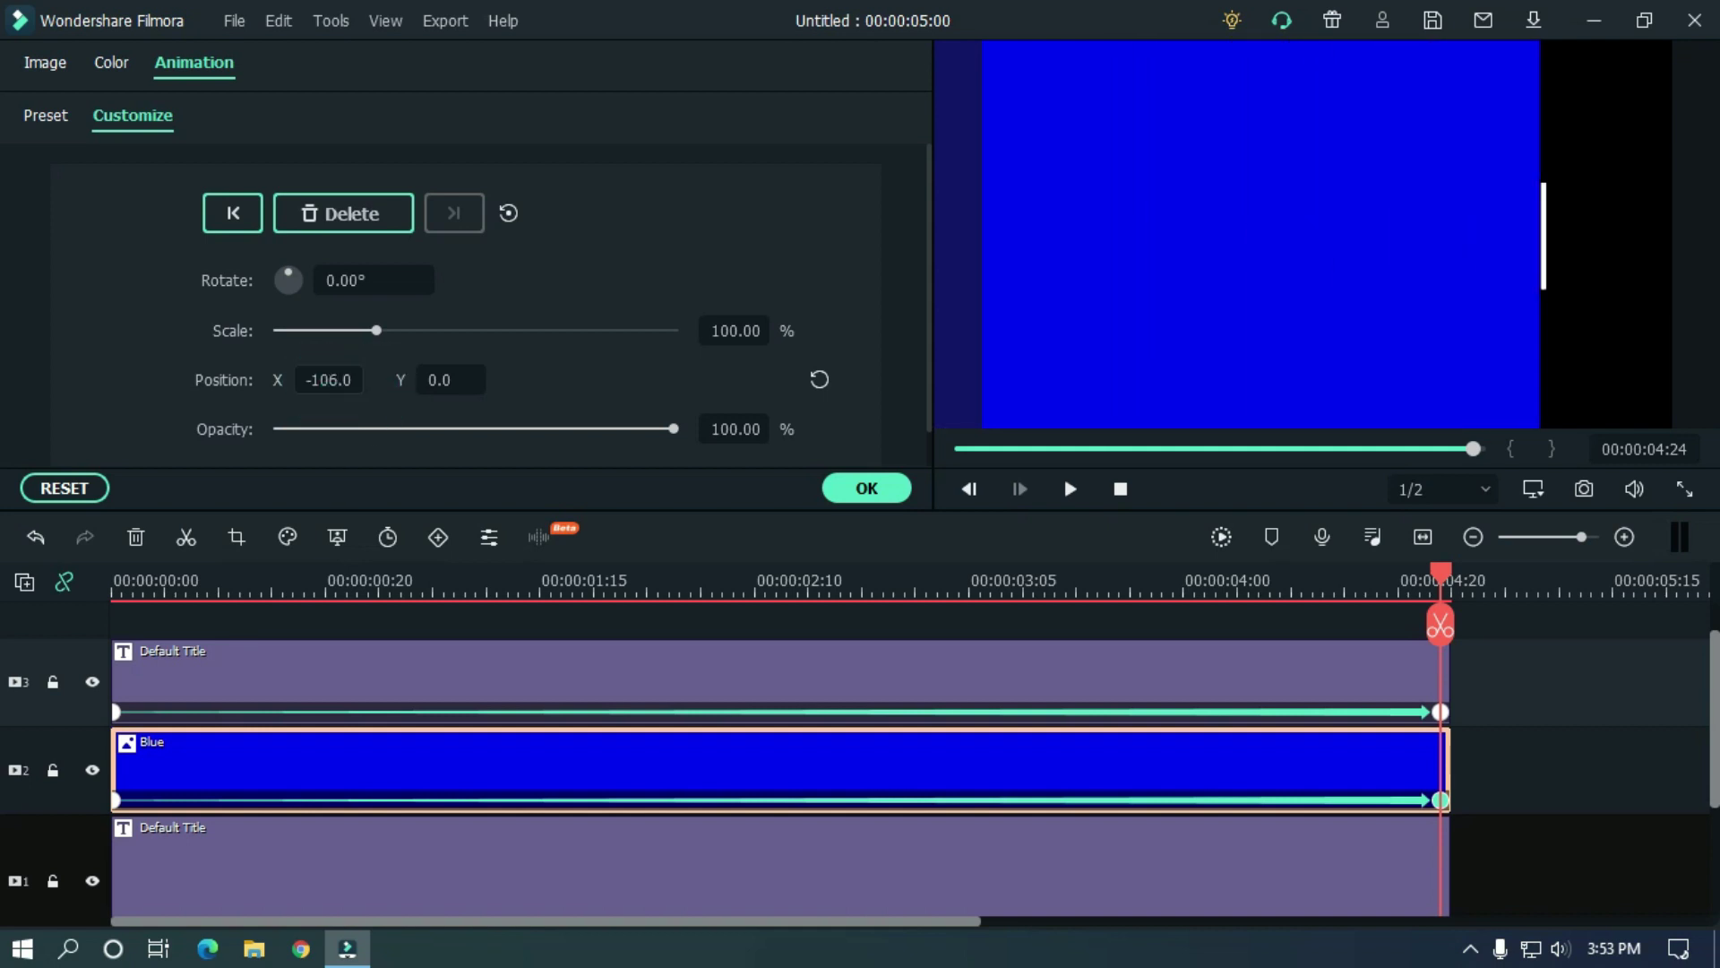
pyautogui.rightClick(1344, 135)
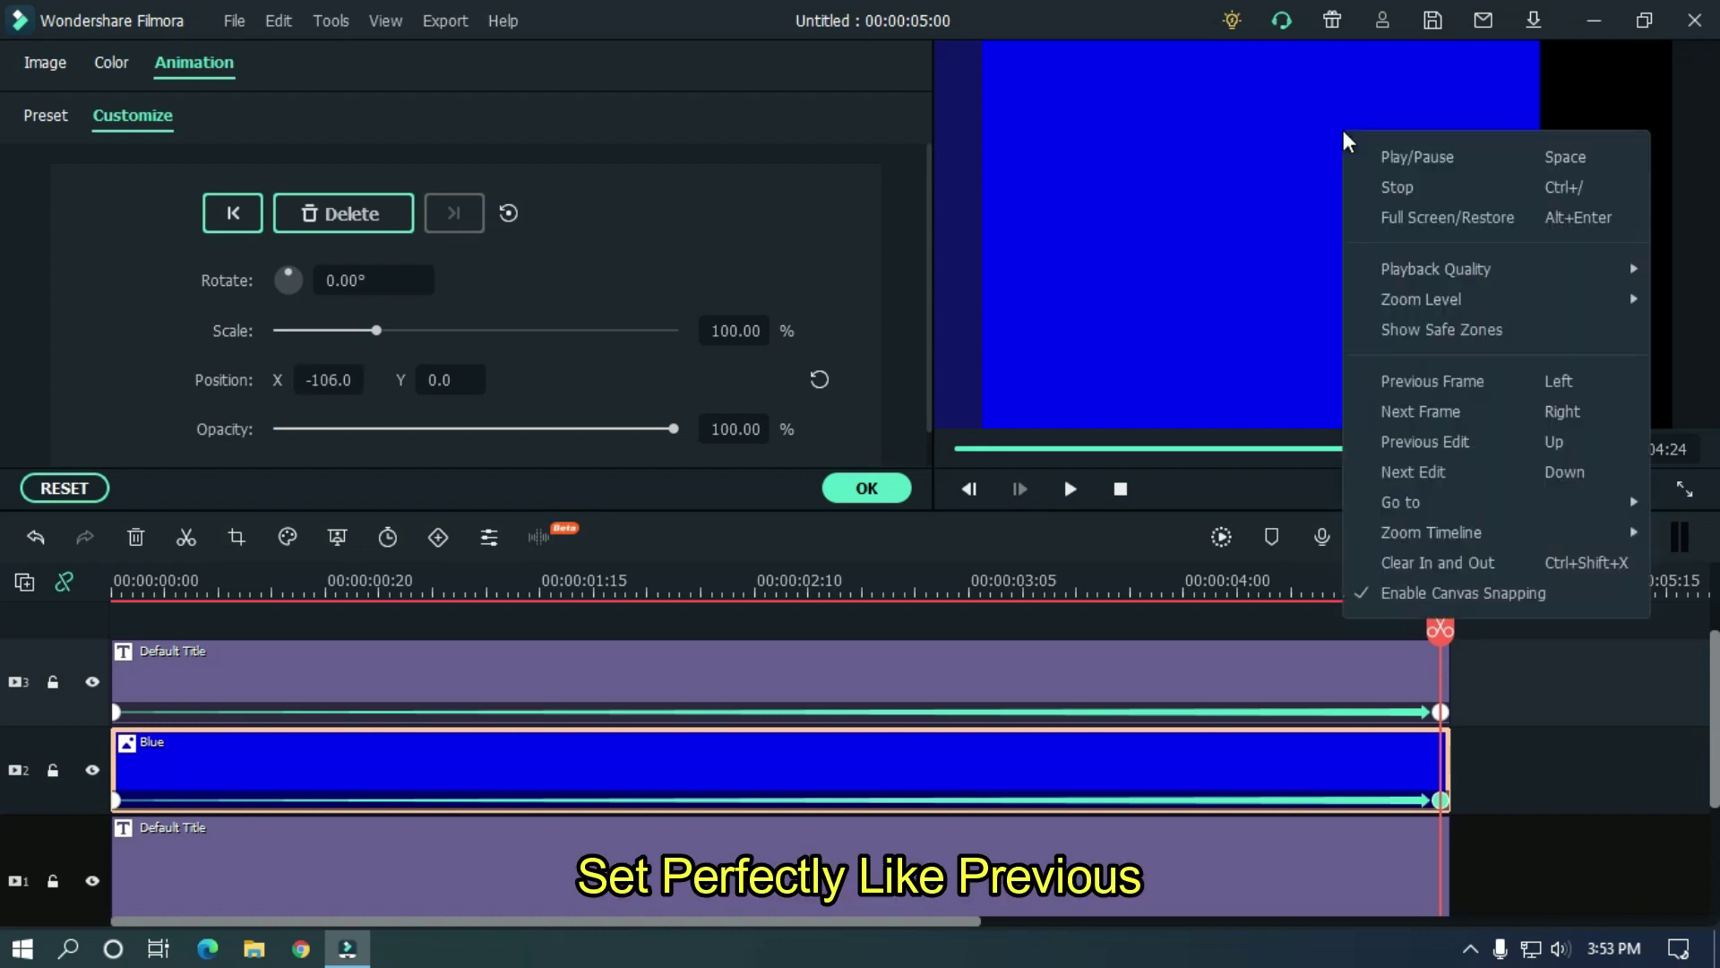
pyautogui.moveTo(1415, 298)
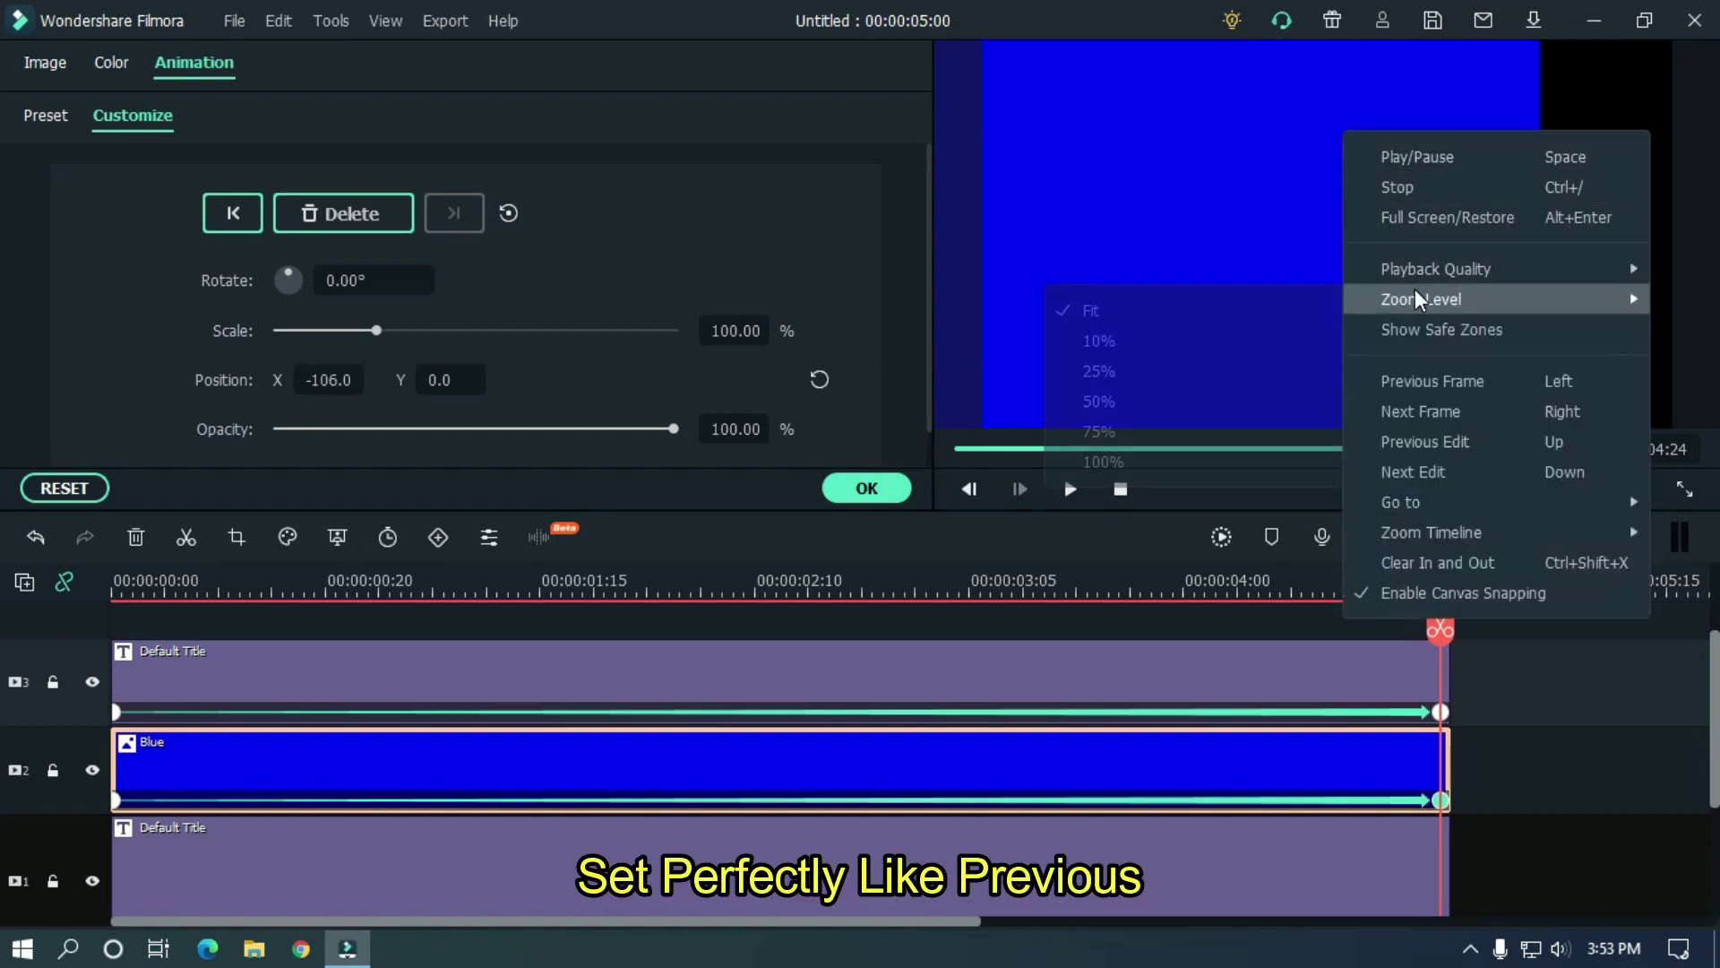
pyautogui.click(1154, 403)
pyautogui.moveTo(1082, 335); pyautogui.dragTo(1116, 338)
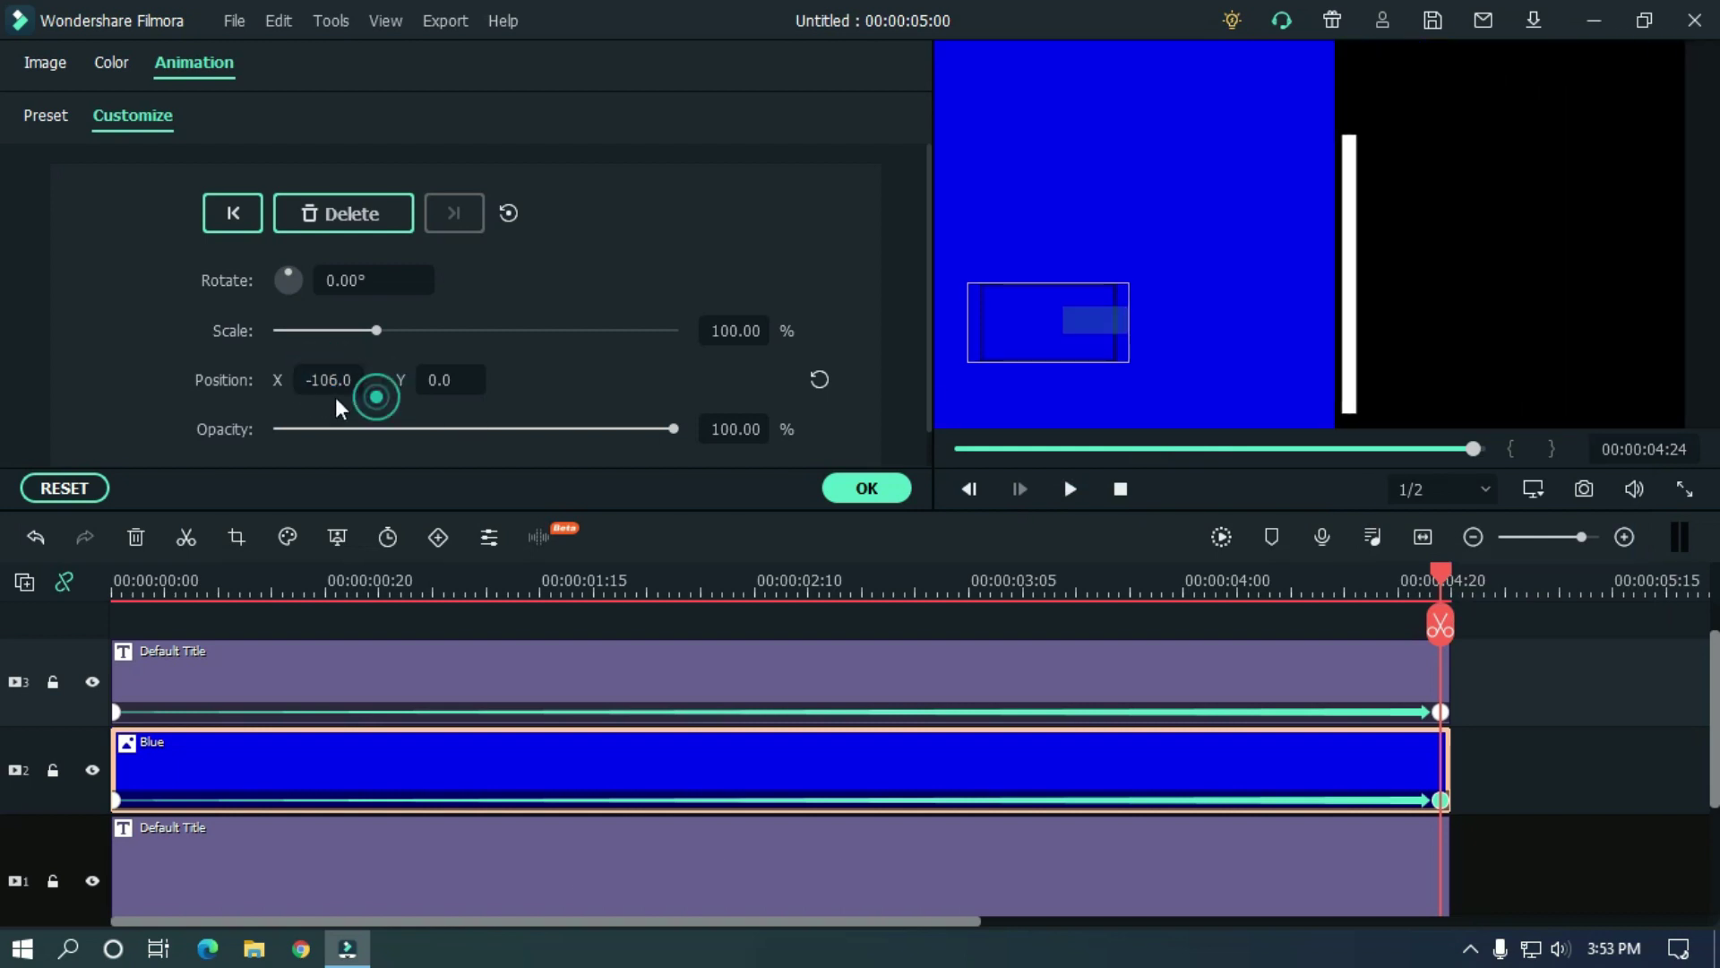
pyautogui.moveTo(338, 407); pyautogui.dragTo(345, 408)
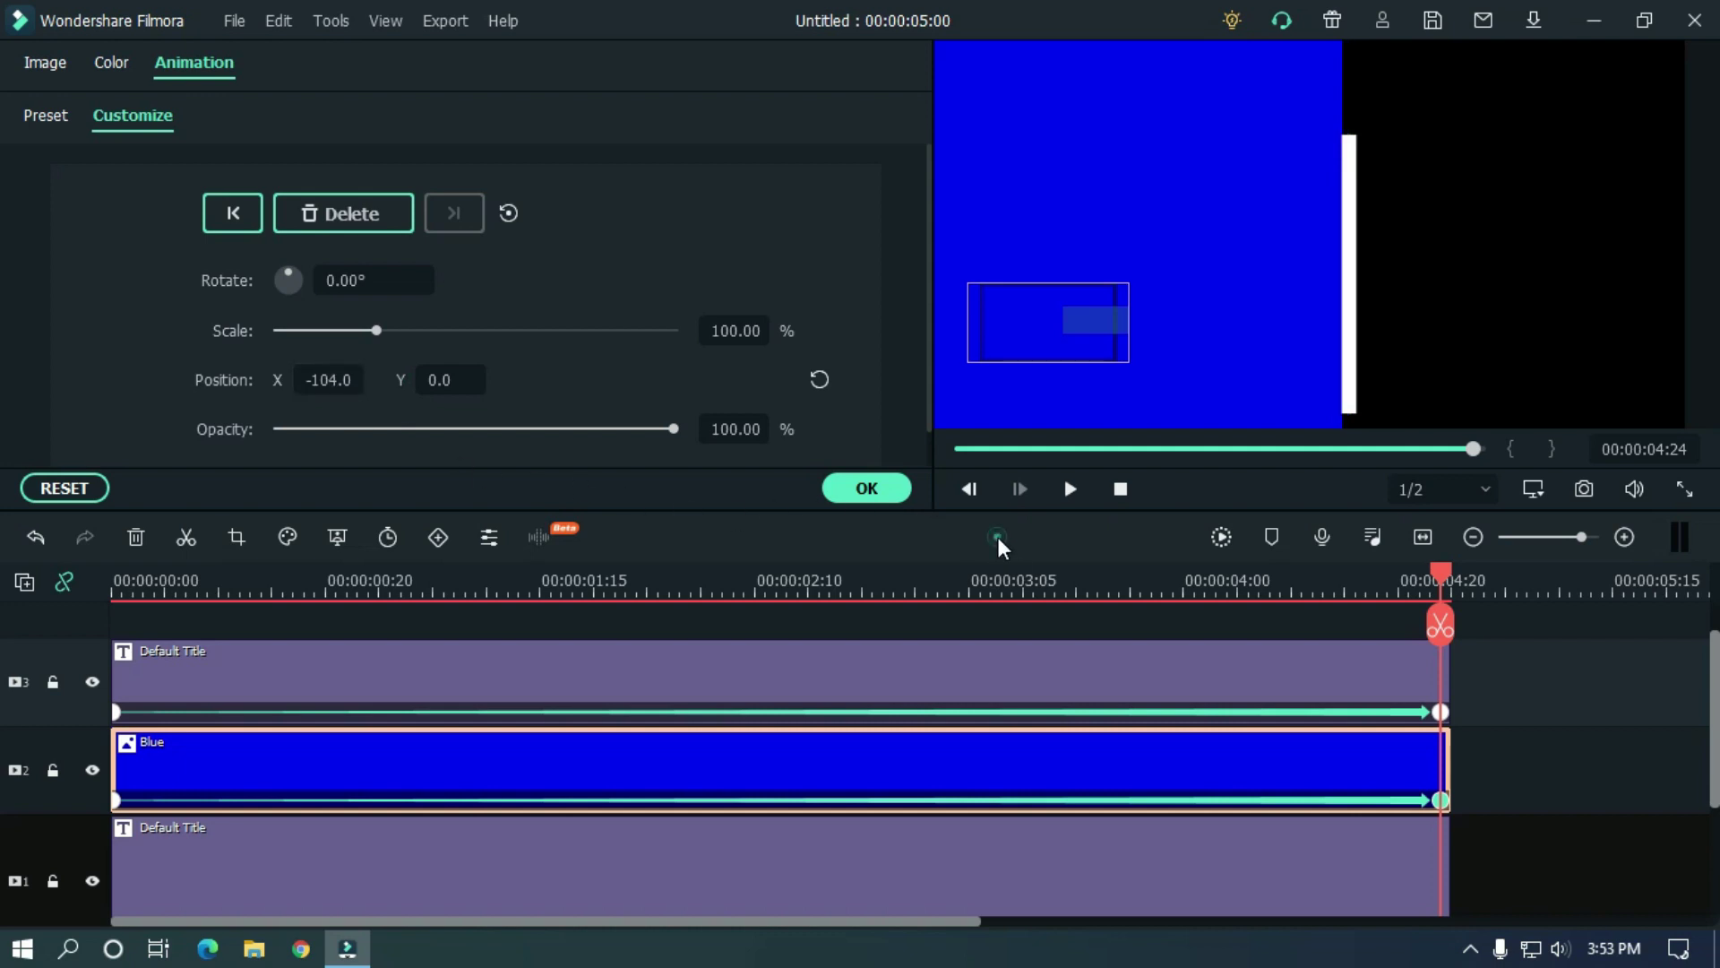
pyautogui.click(866, 488)
# Step: Reset the preview zoom to Fit and play the animation from the start
pyautogui.rightClick(1529, 229)
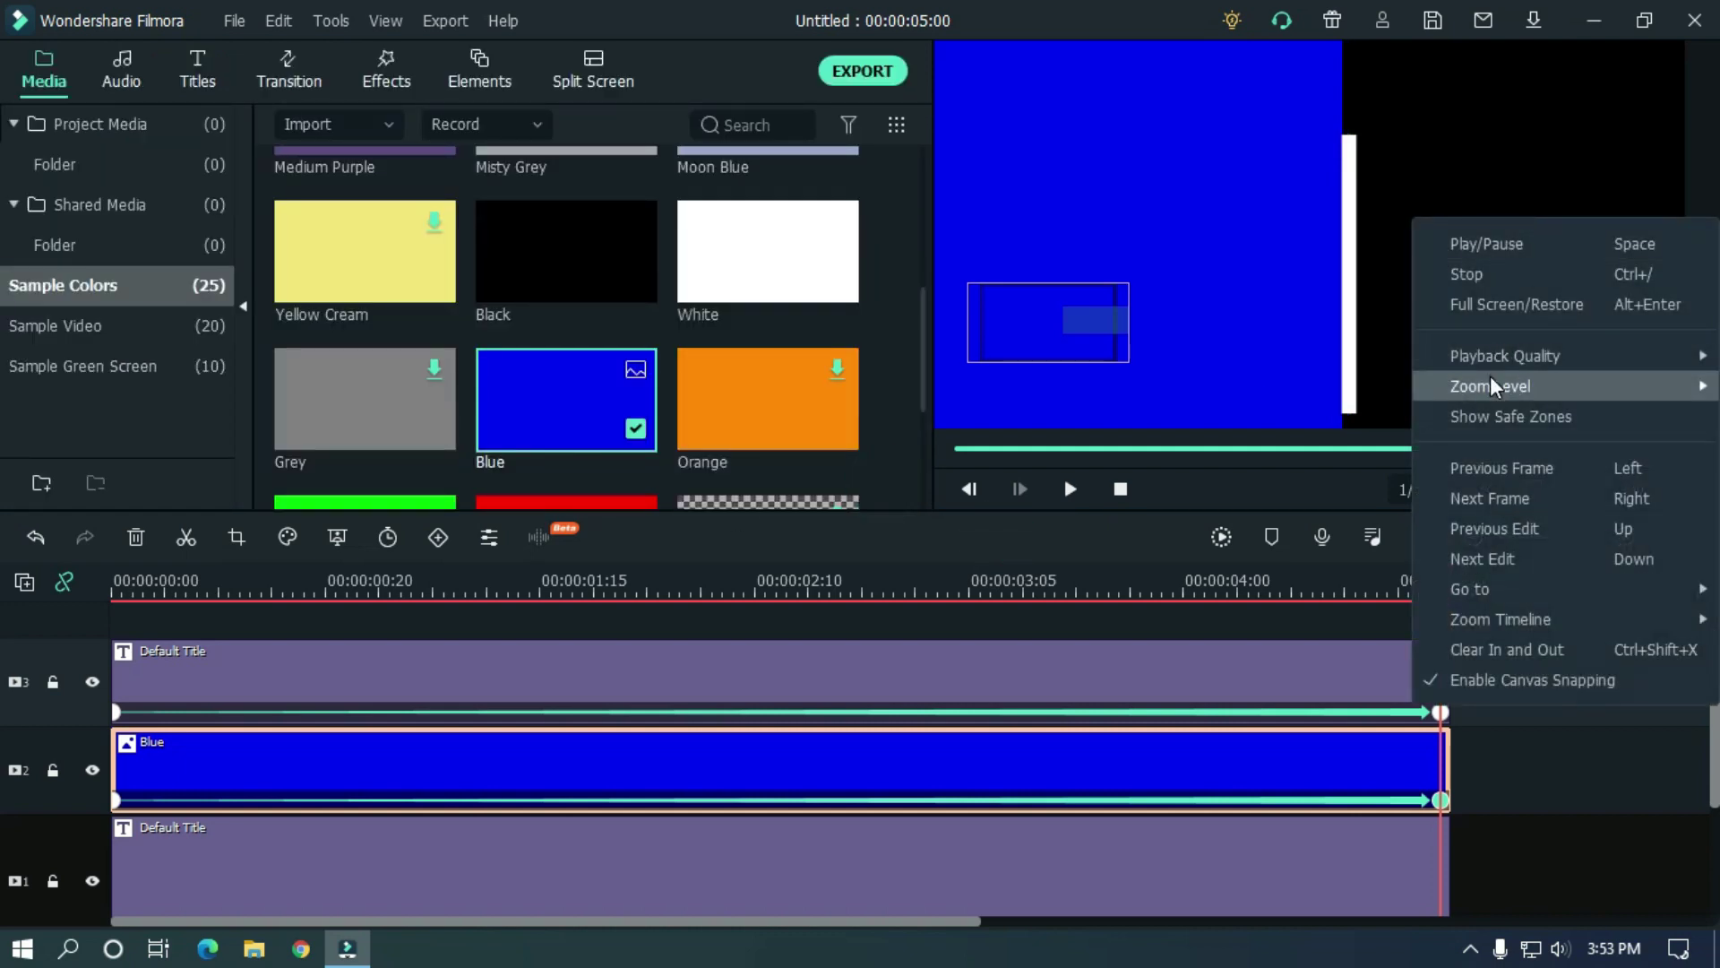
pyautogui.moveTo(1469, 383)
pyautogui.click(1182, 391)
pyautogui.moveTo(1234, 457); pyautogui.dragTo(962, 448)
pyautogui.click(1639, 681)
pyautogui.press('space')
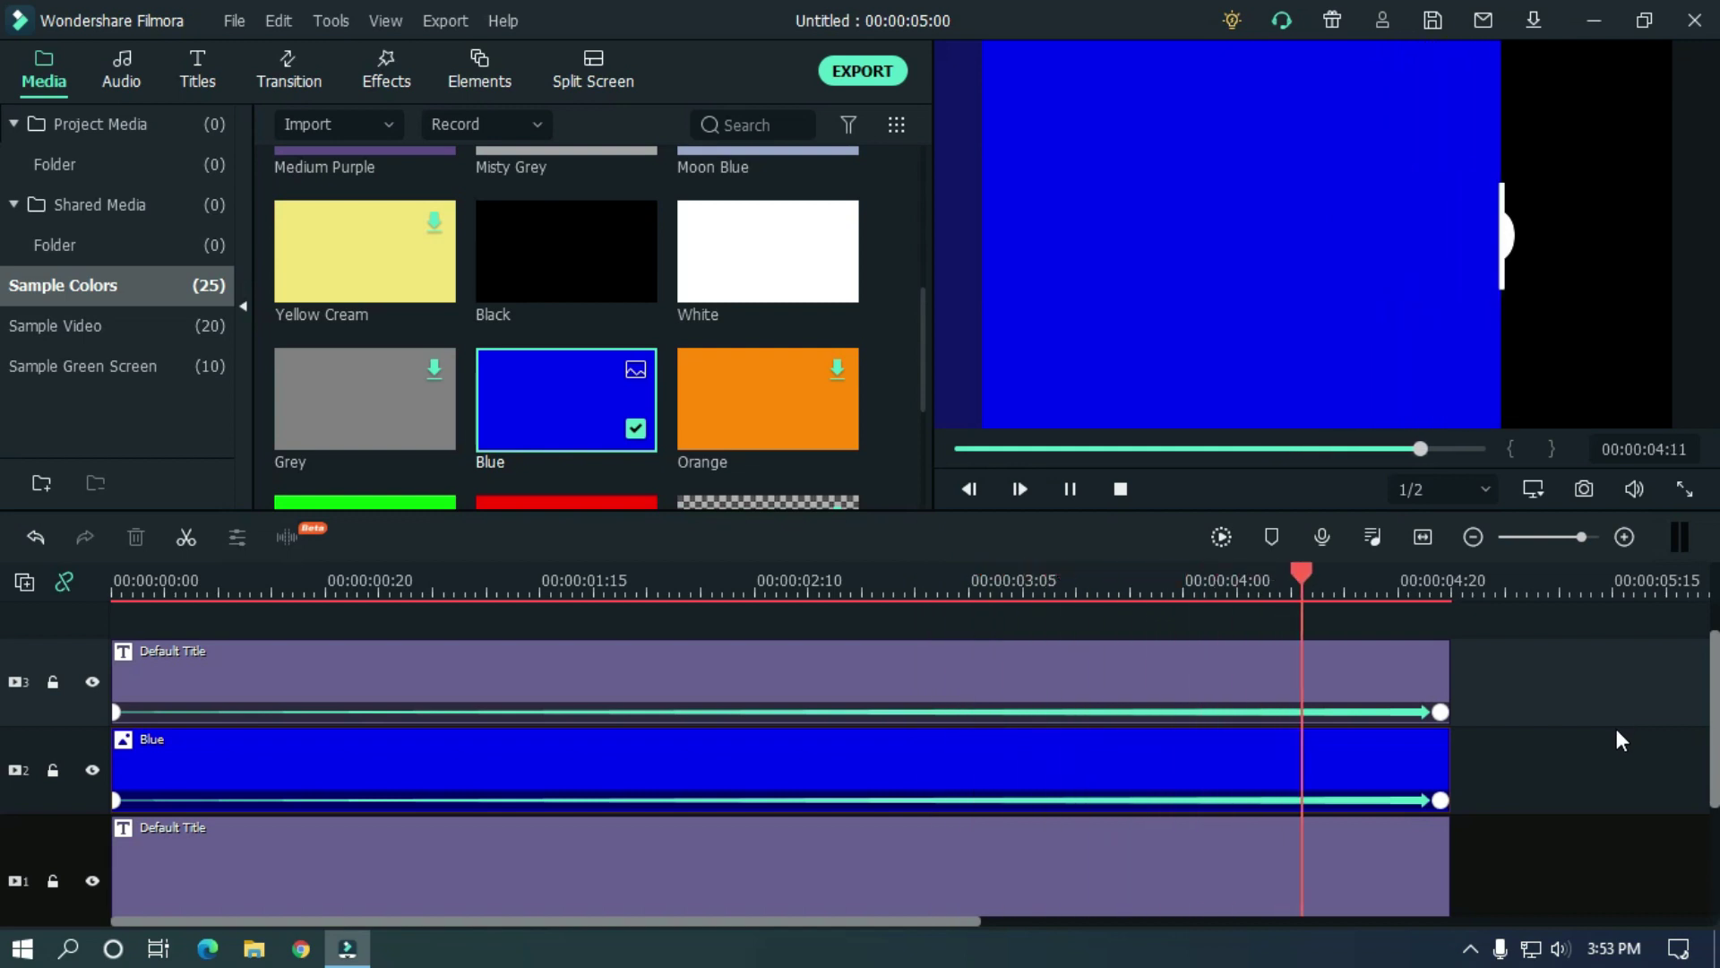
# Step: Set the Blue clip's Compositing blending mode to Darken
pyautogui.moveTo(1444, 581); pyautogui.dragTo(248, 593)
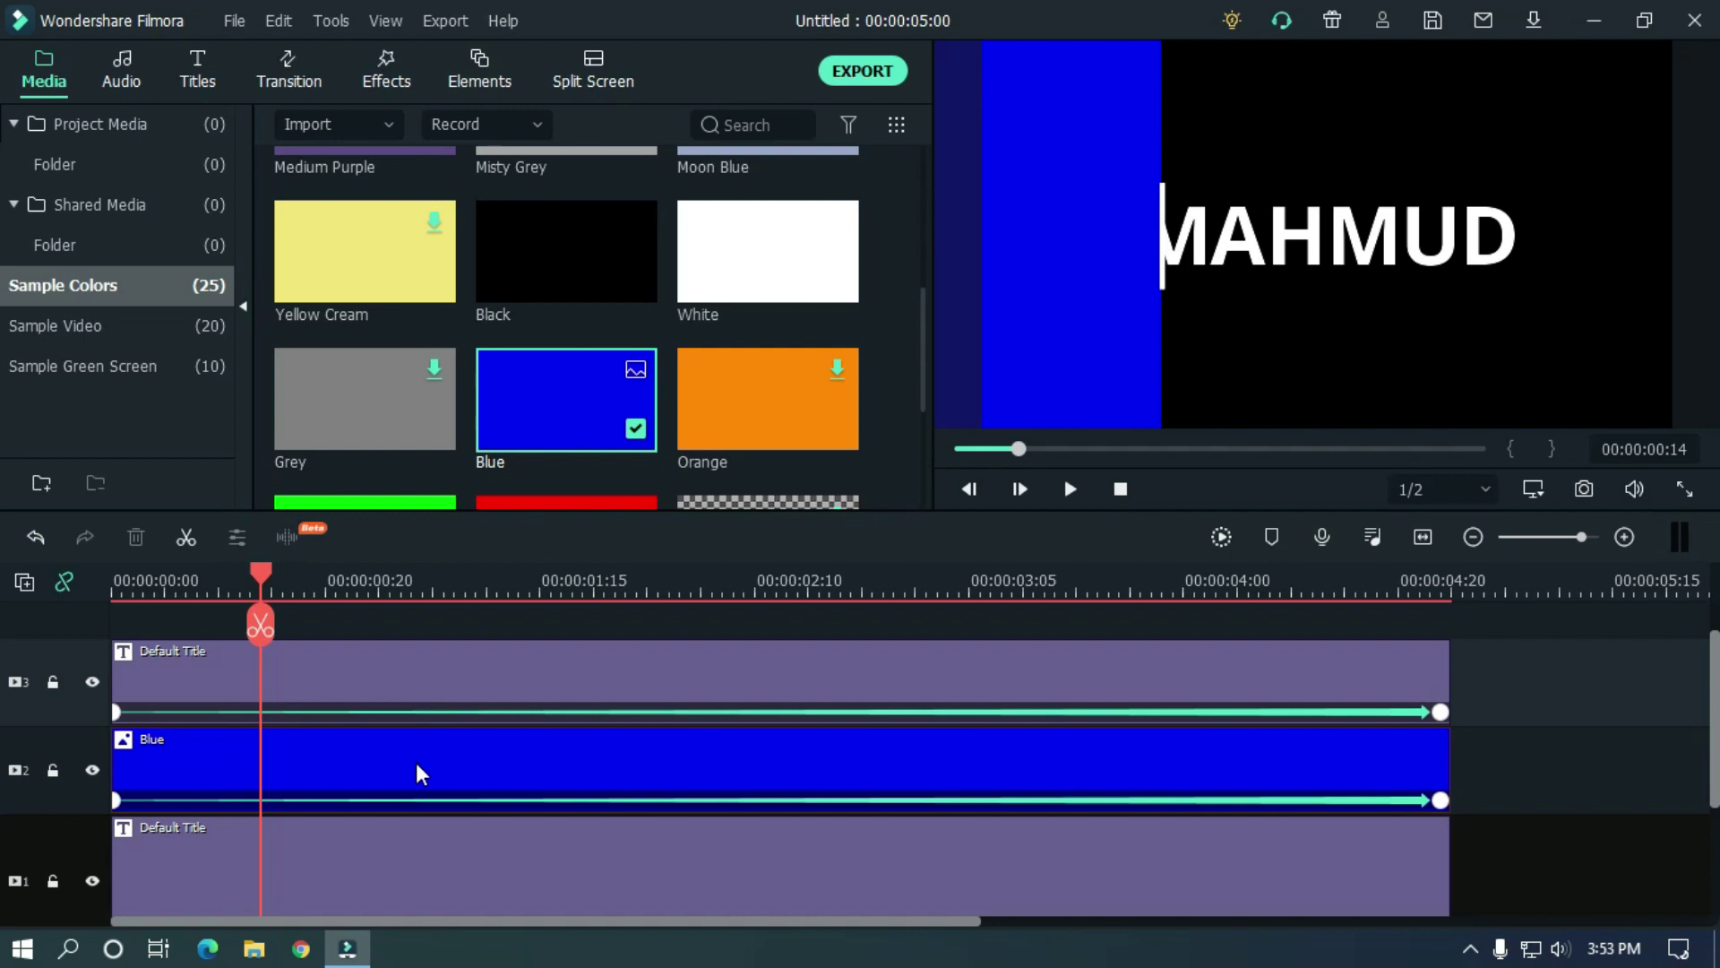
pyautogui.doubleClick(413, 763)
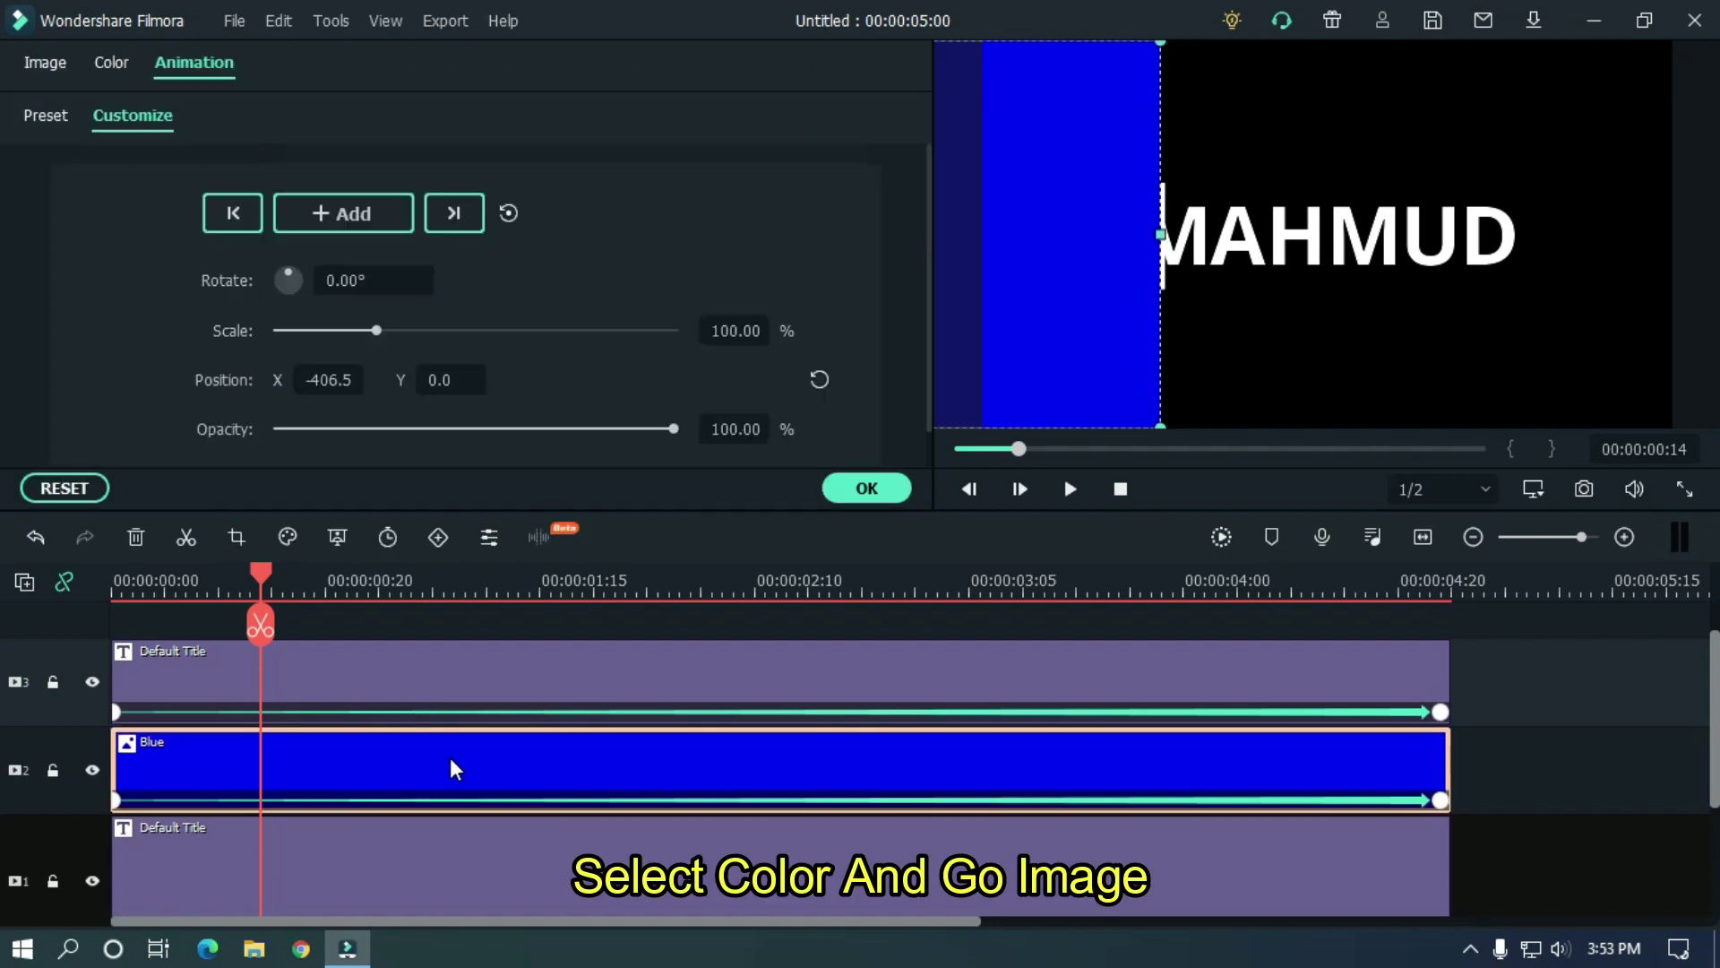
pyautogui.click(52, 68)
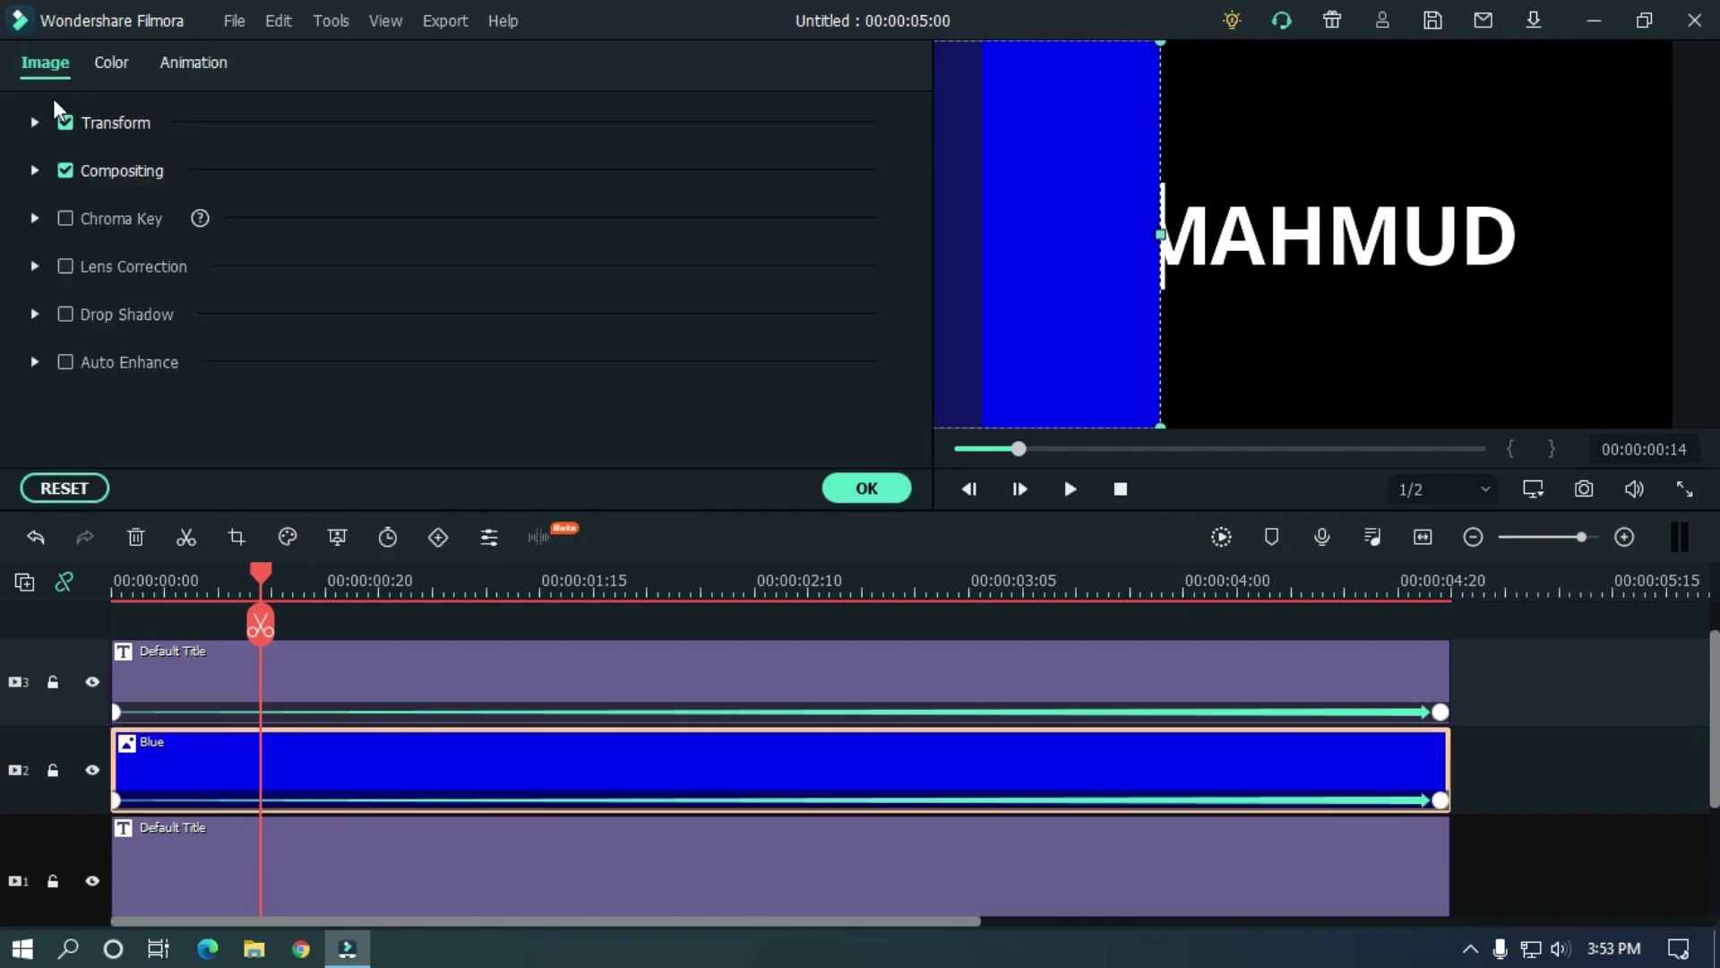
pyautogui.click(37, 173)
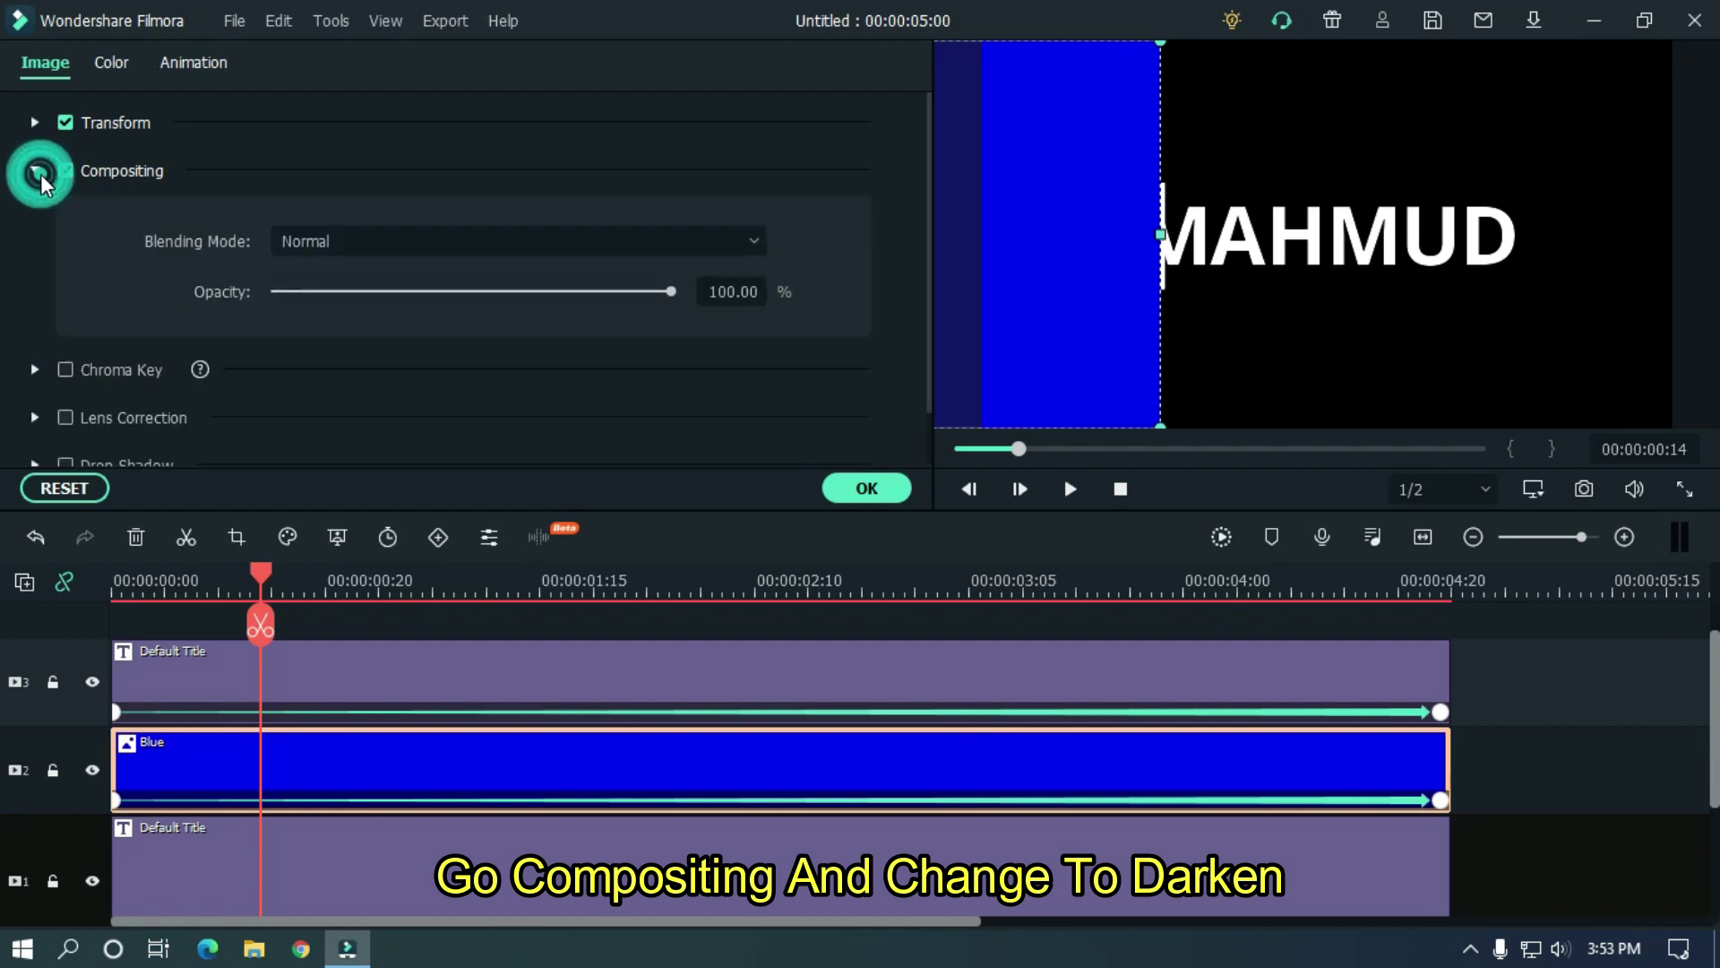
pyautogui.click(340, 245)
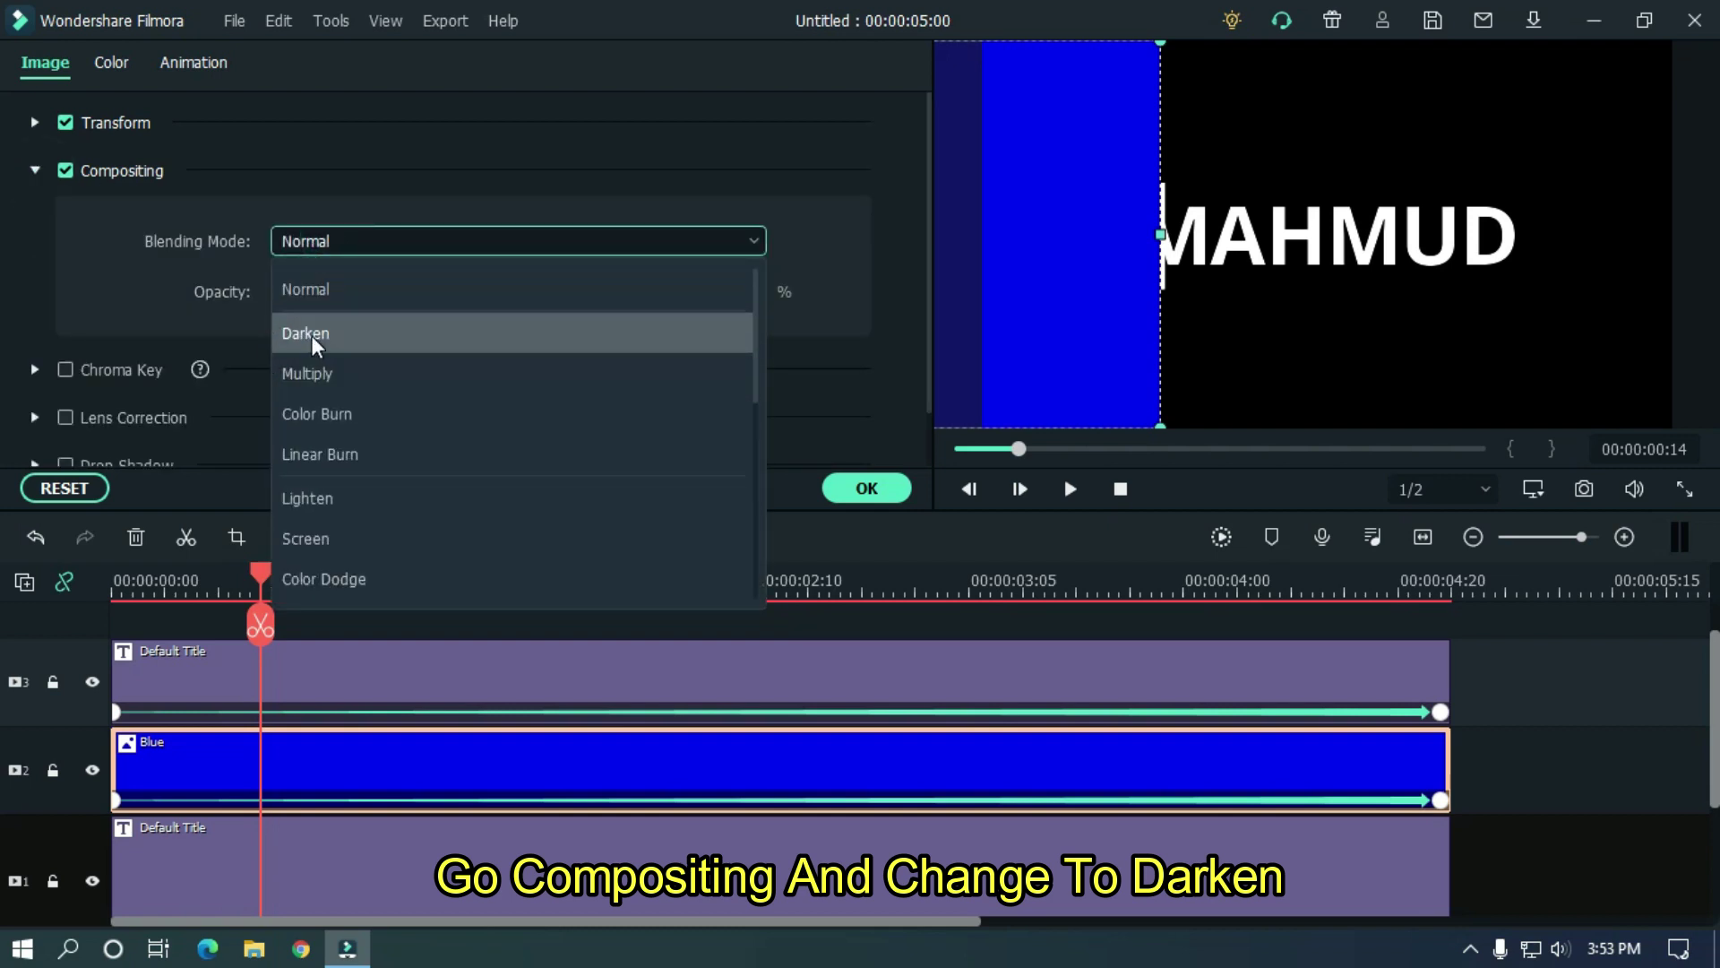
pyautogui.click(342, 343)
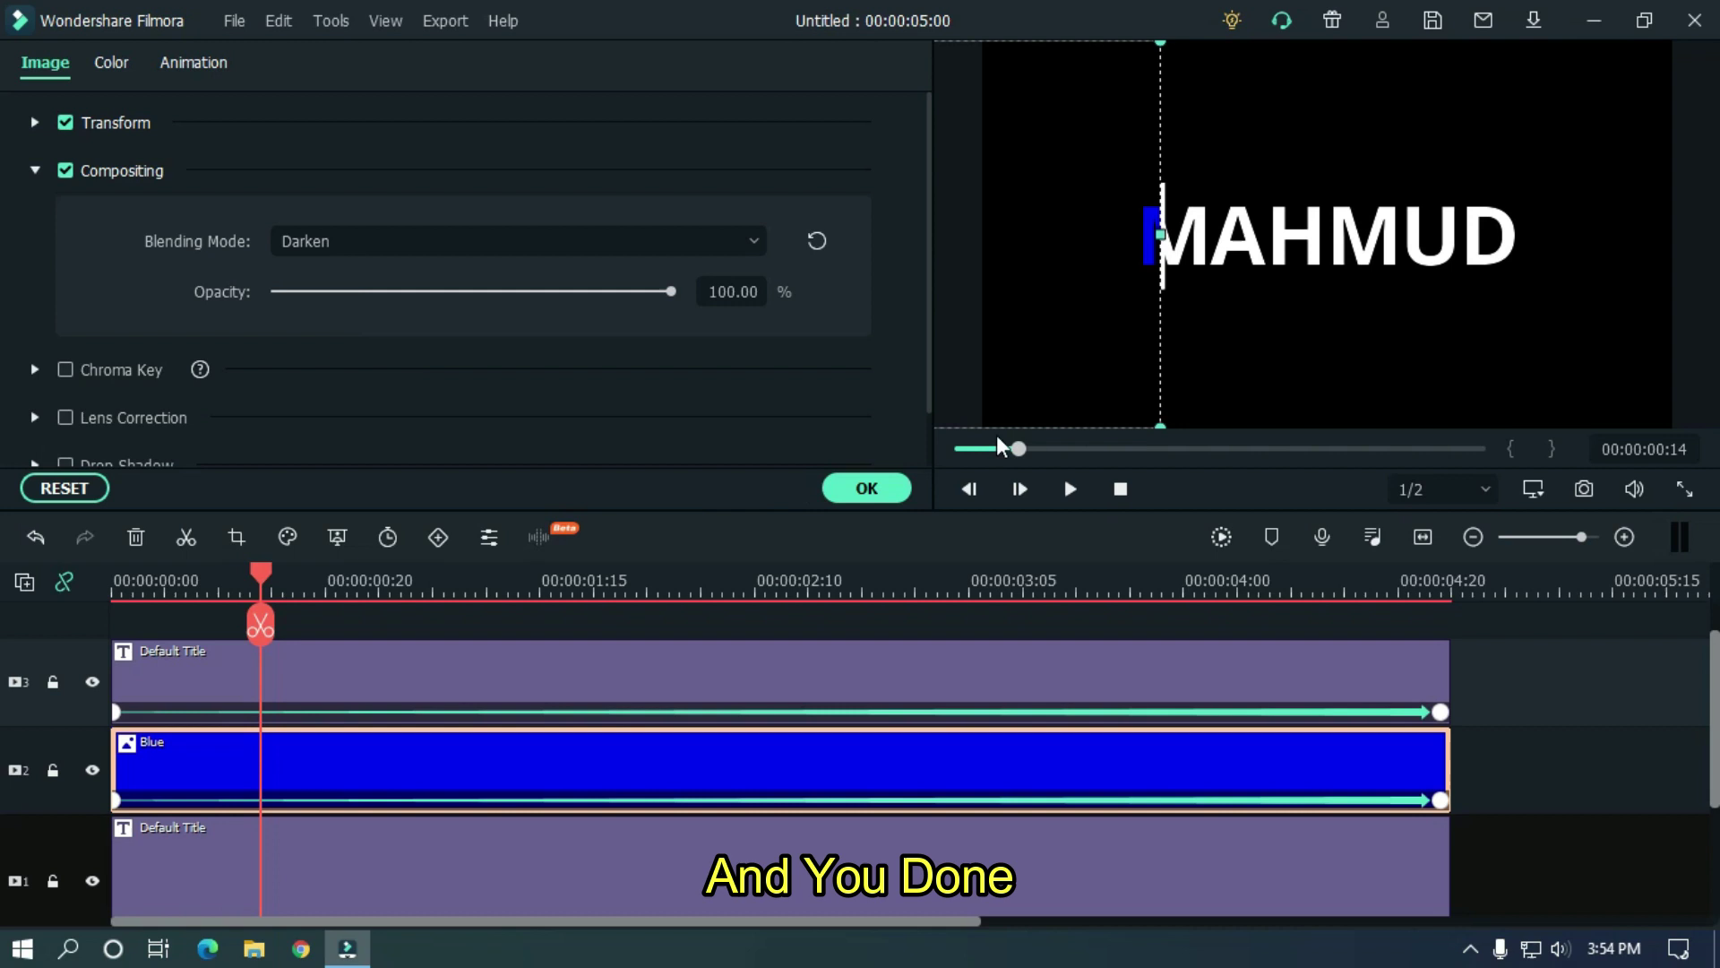
pyautogui.click(894, 491)
pyautogui.moveTo(1019, 449); pyautogui.dragTo(955, 448)
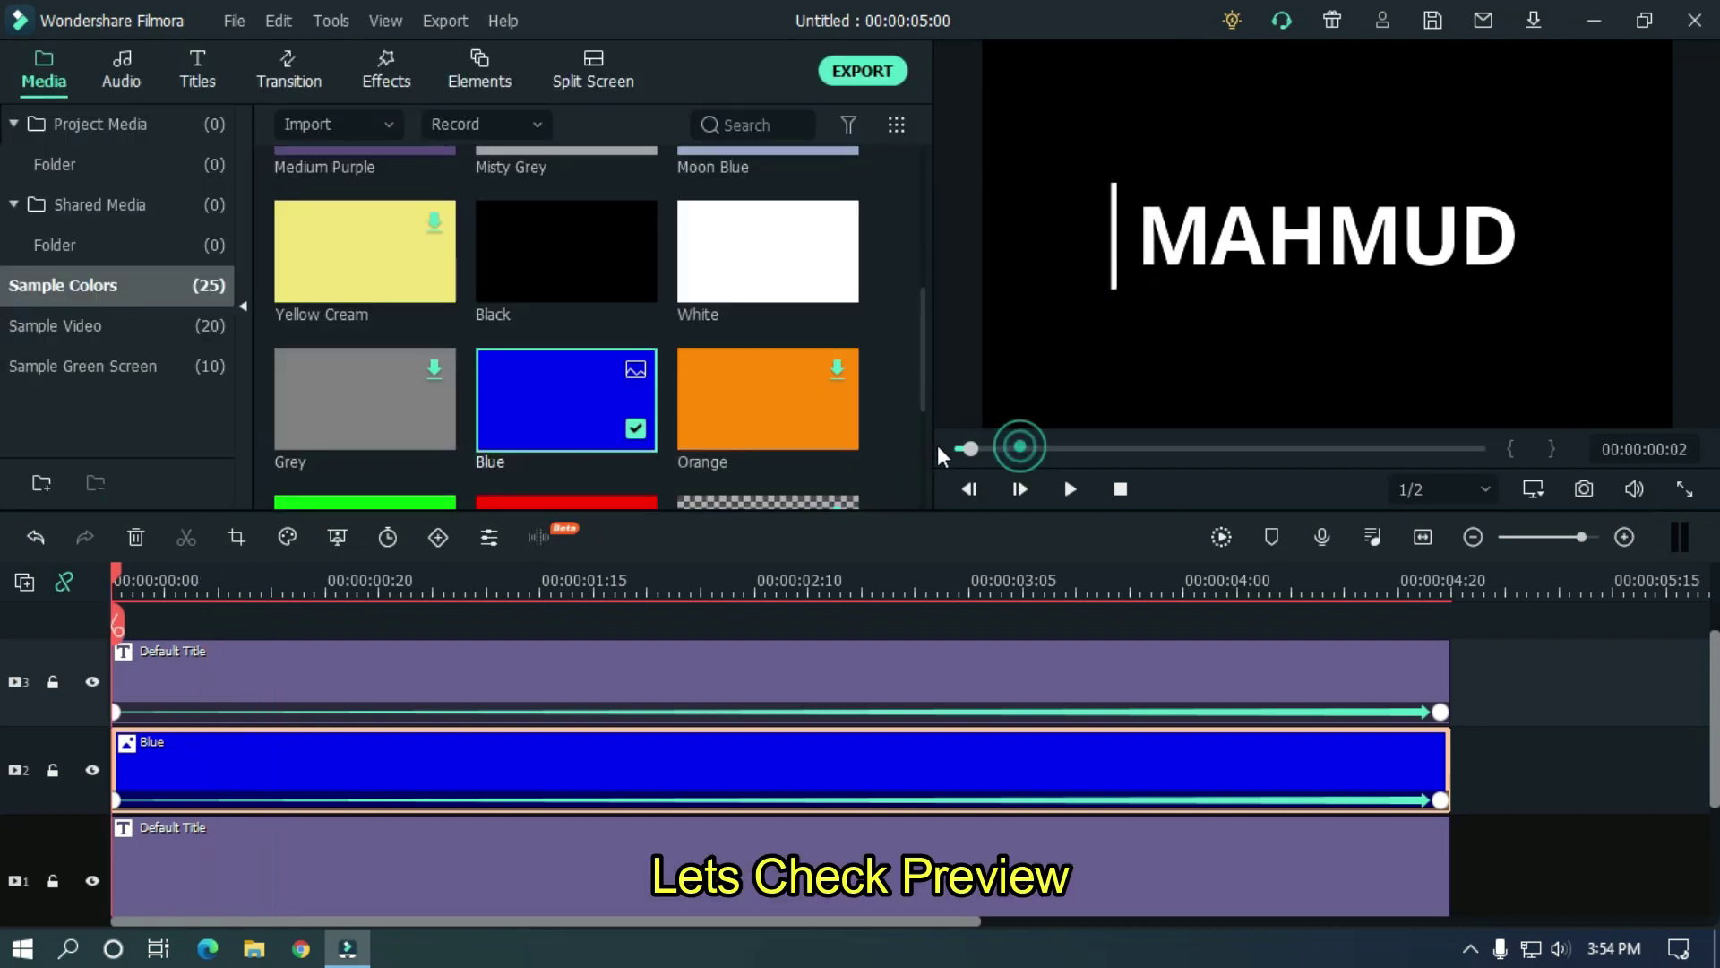
pyautogui.click(1645, 679)
pyautogui.press('space')
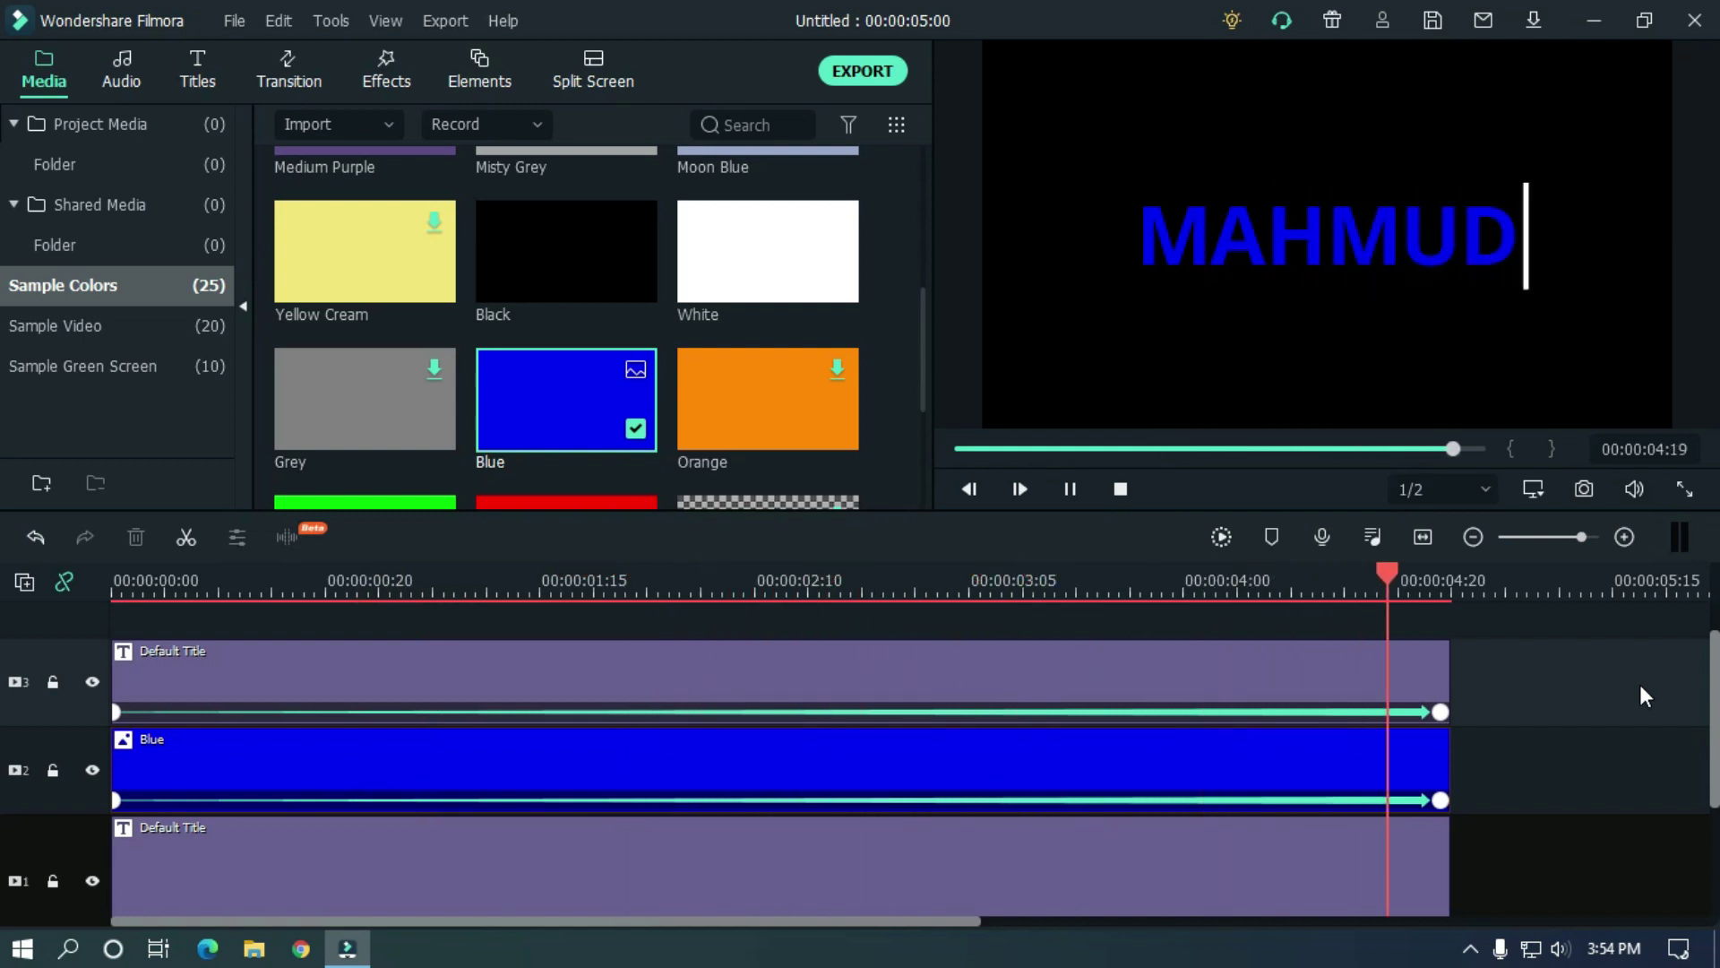
pyautogui.scroll(-2, 1364, 584)
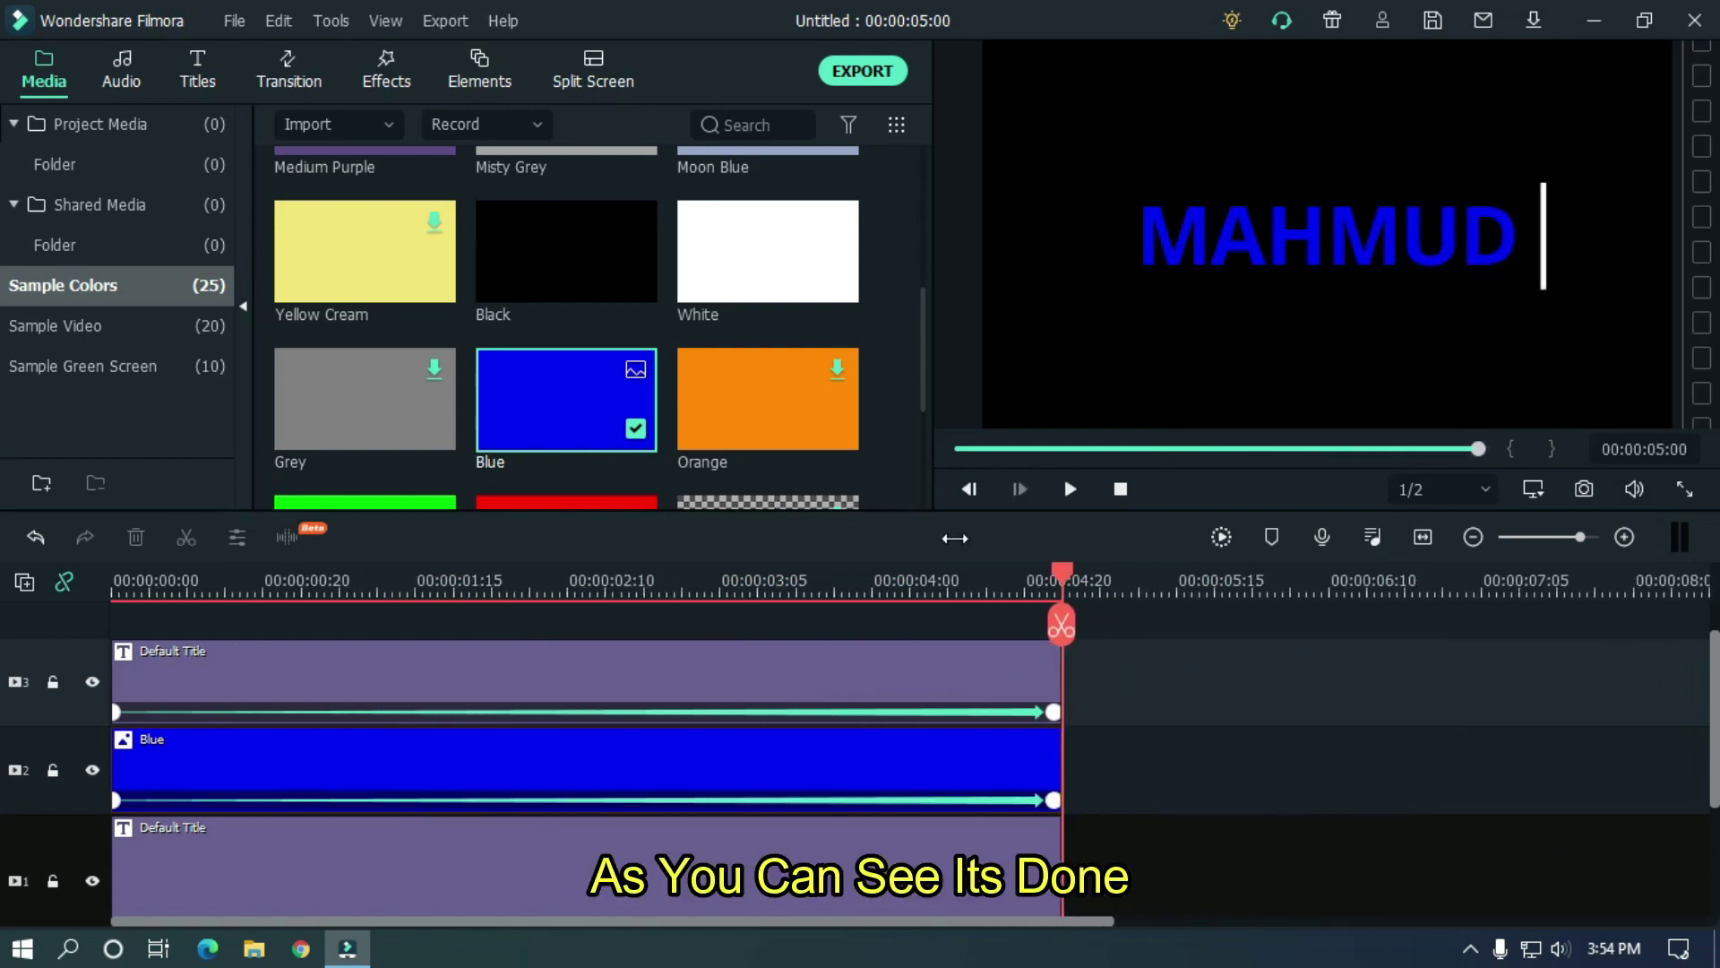
pyautogui.scroll(-1, 768, 722)
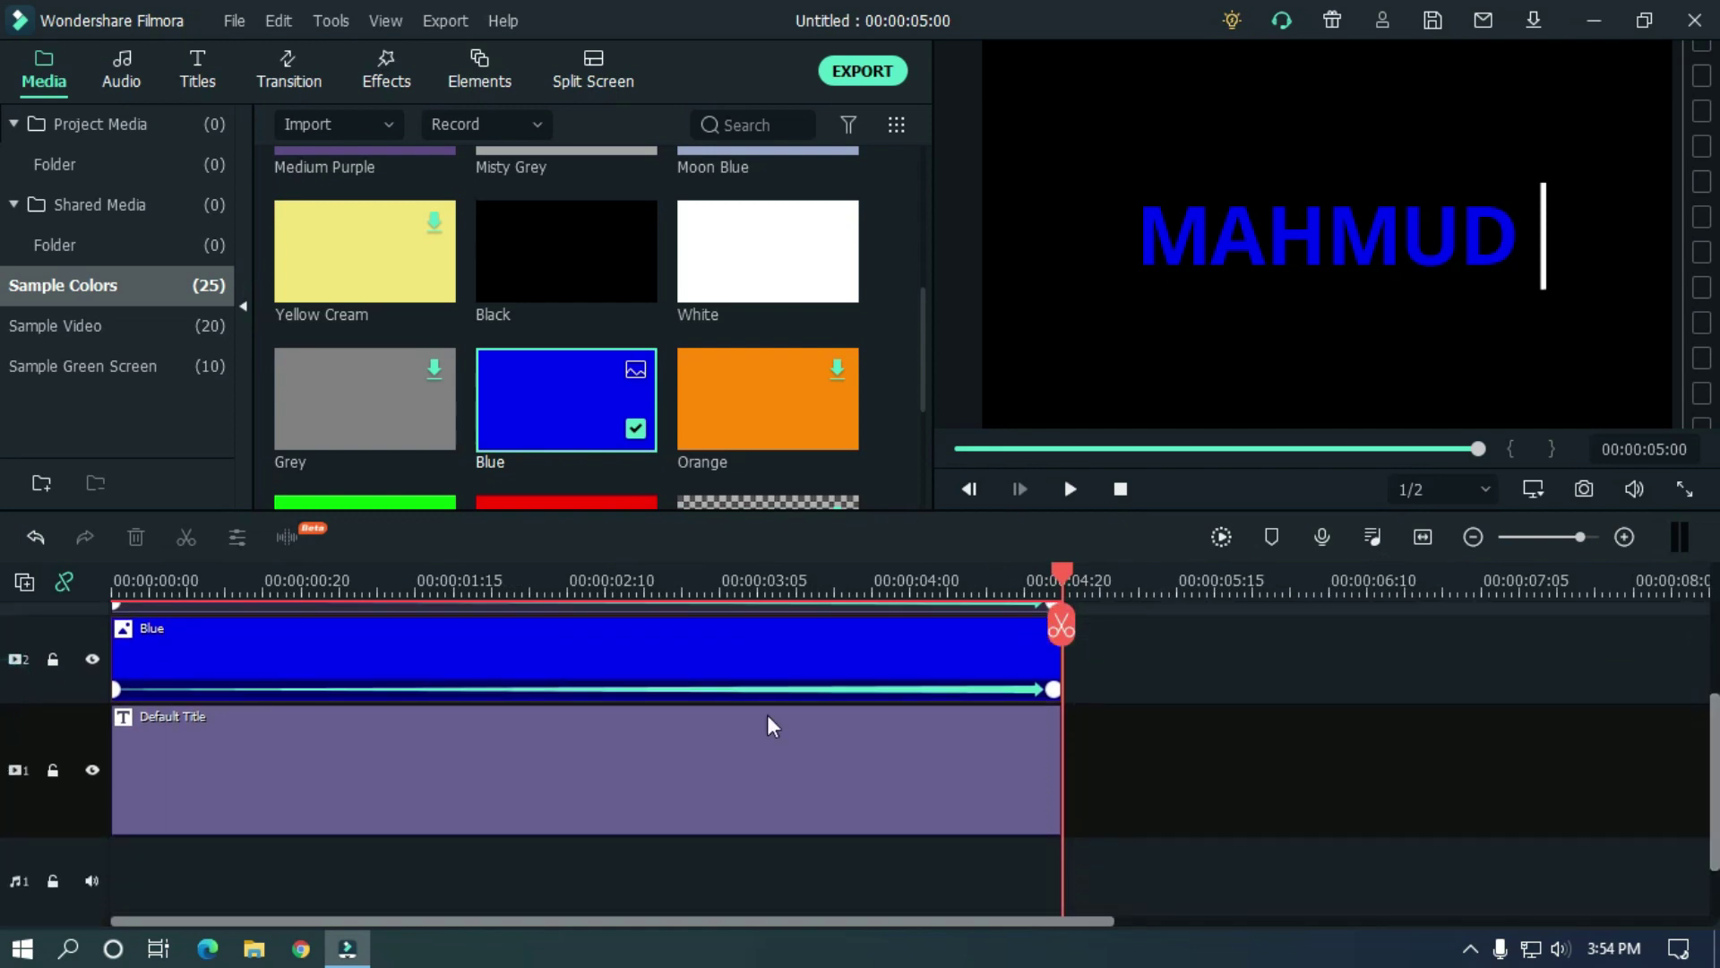
pyautogui.click(452, 788)
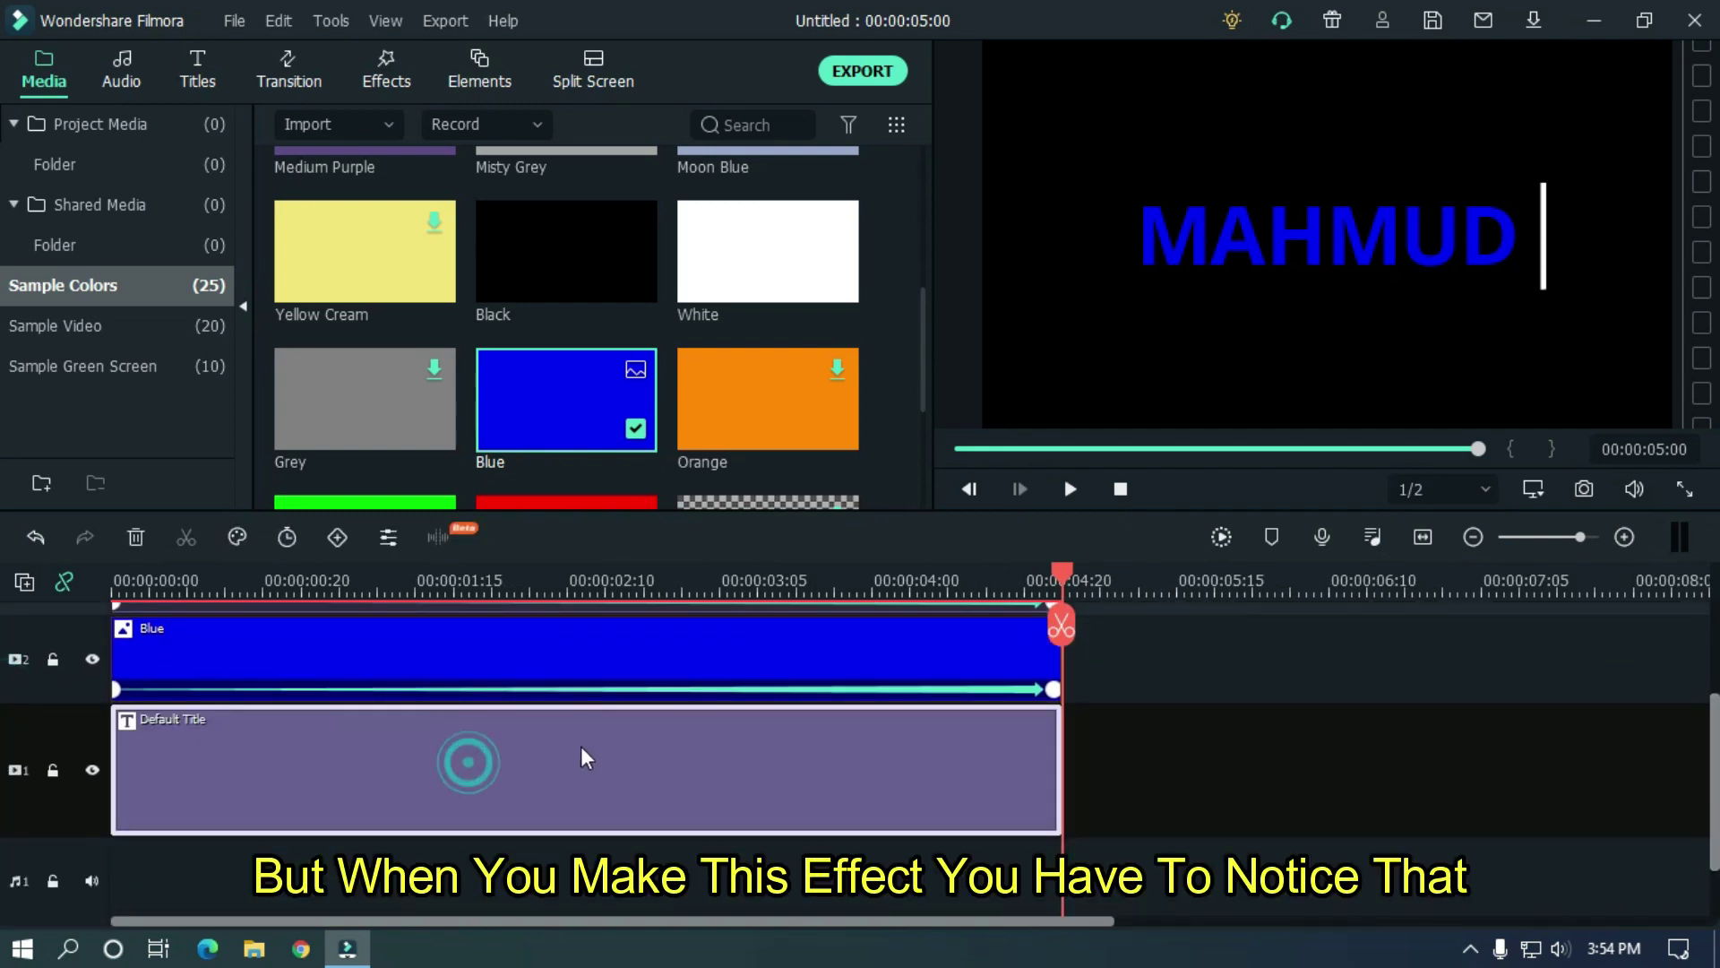
pyautogui.moveTo(1069, 585); pyautogui.dragTo(658, 581)
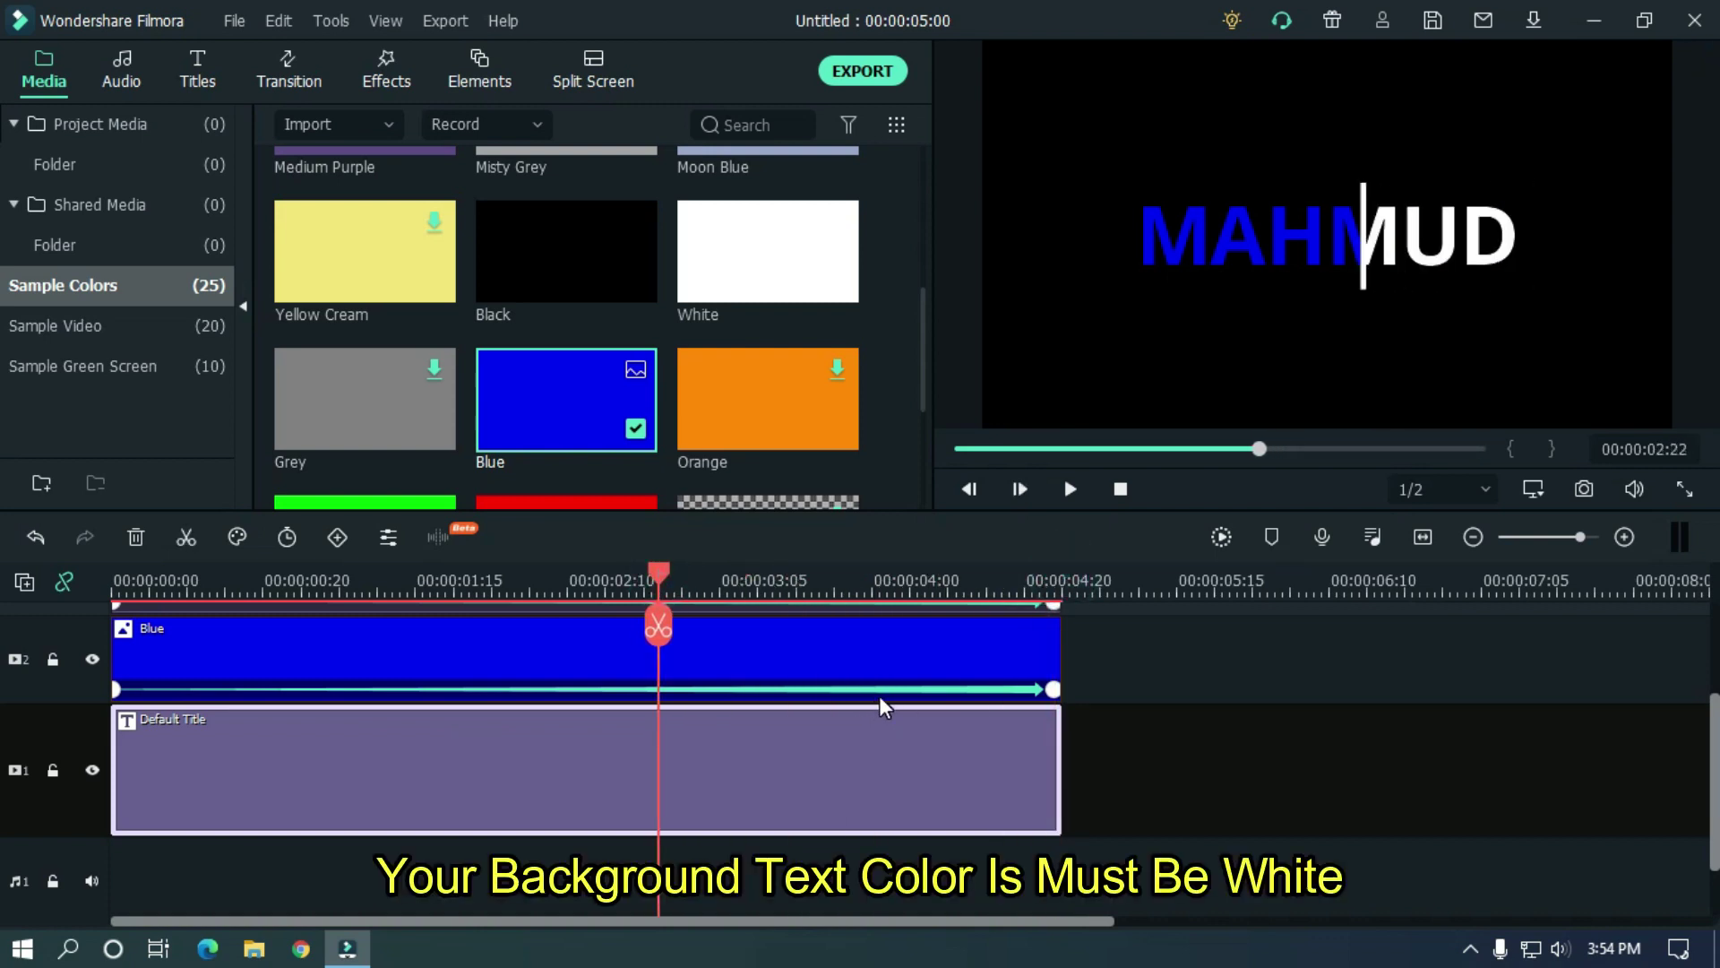
pyautogui.scroll(1, 2, 804)
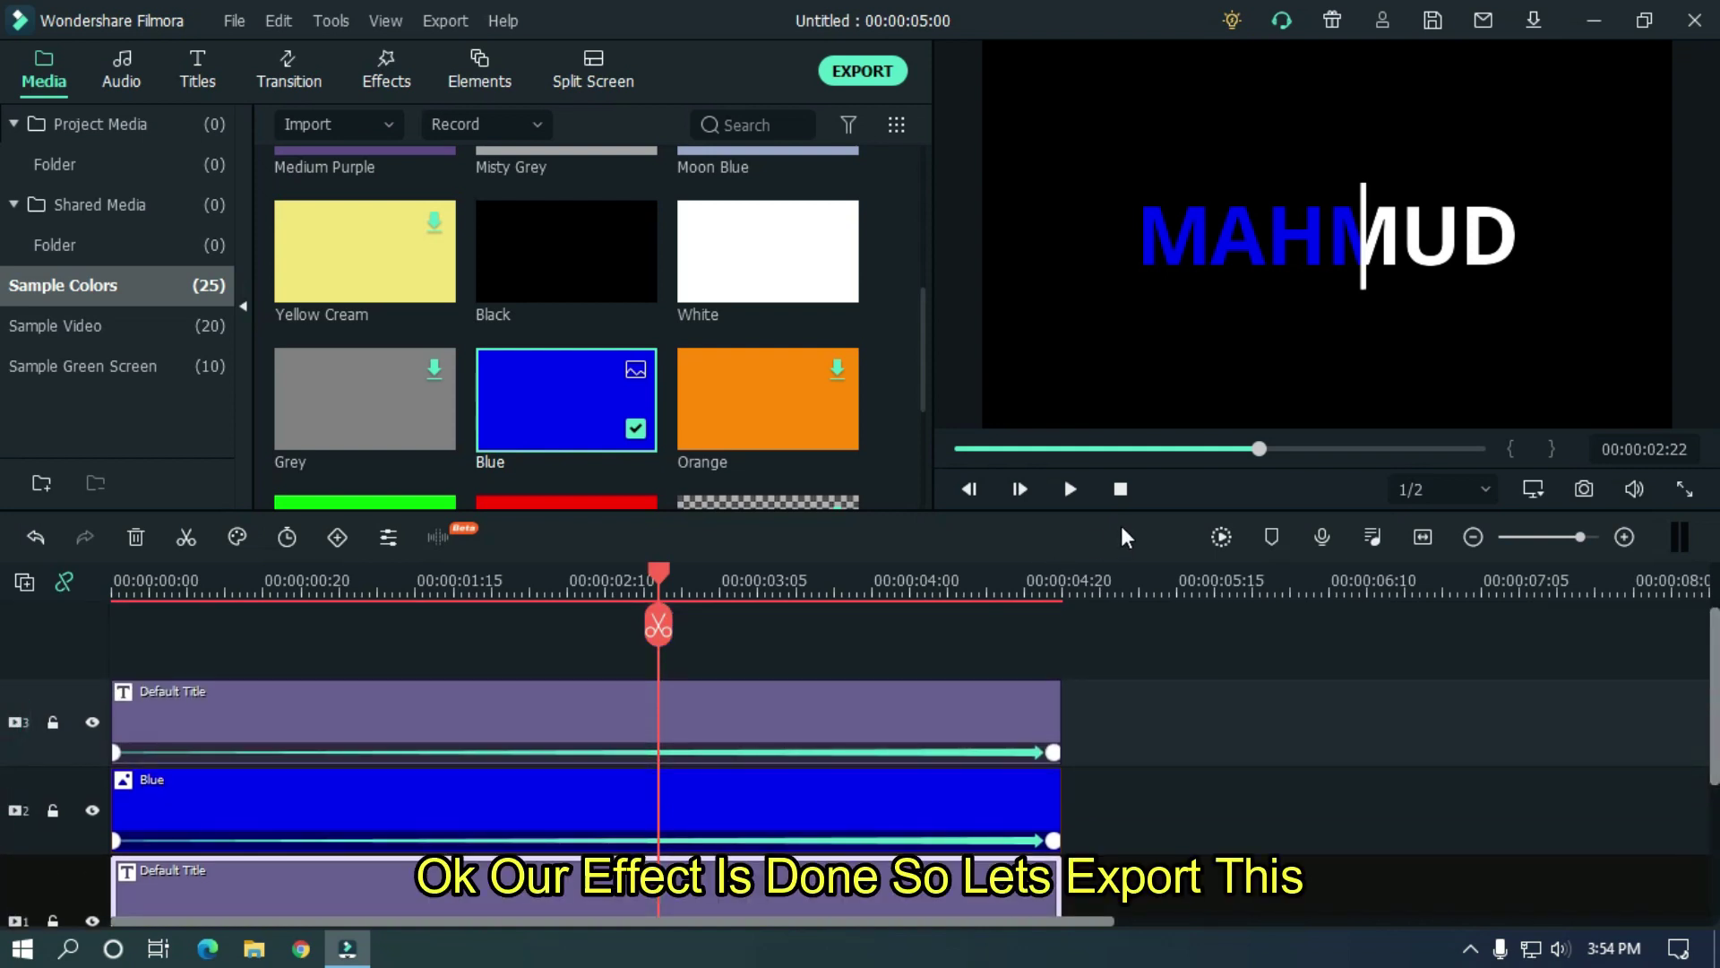
pyautogui.click(1119, 488)
pyautogui.press('space')
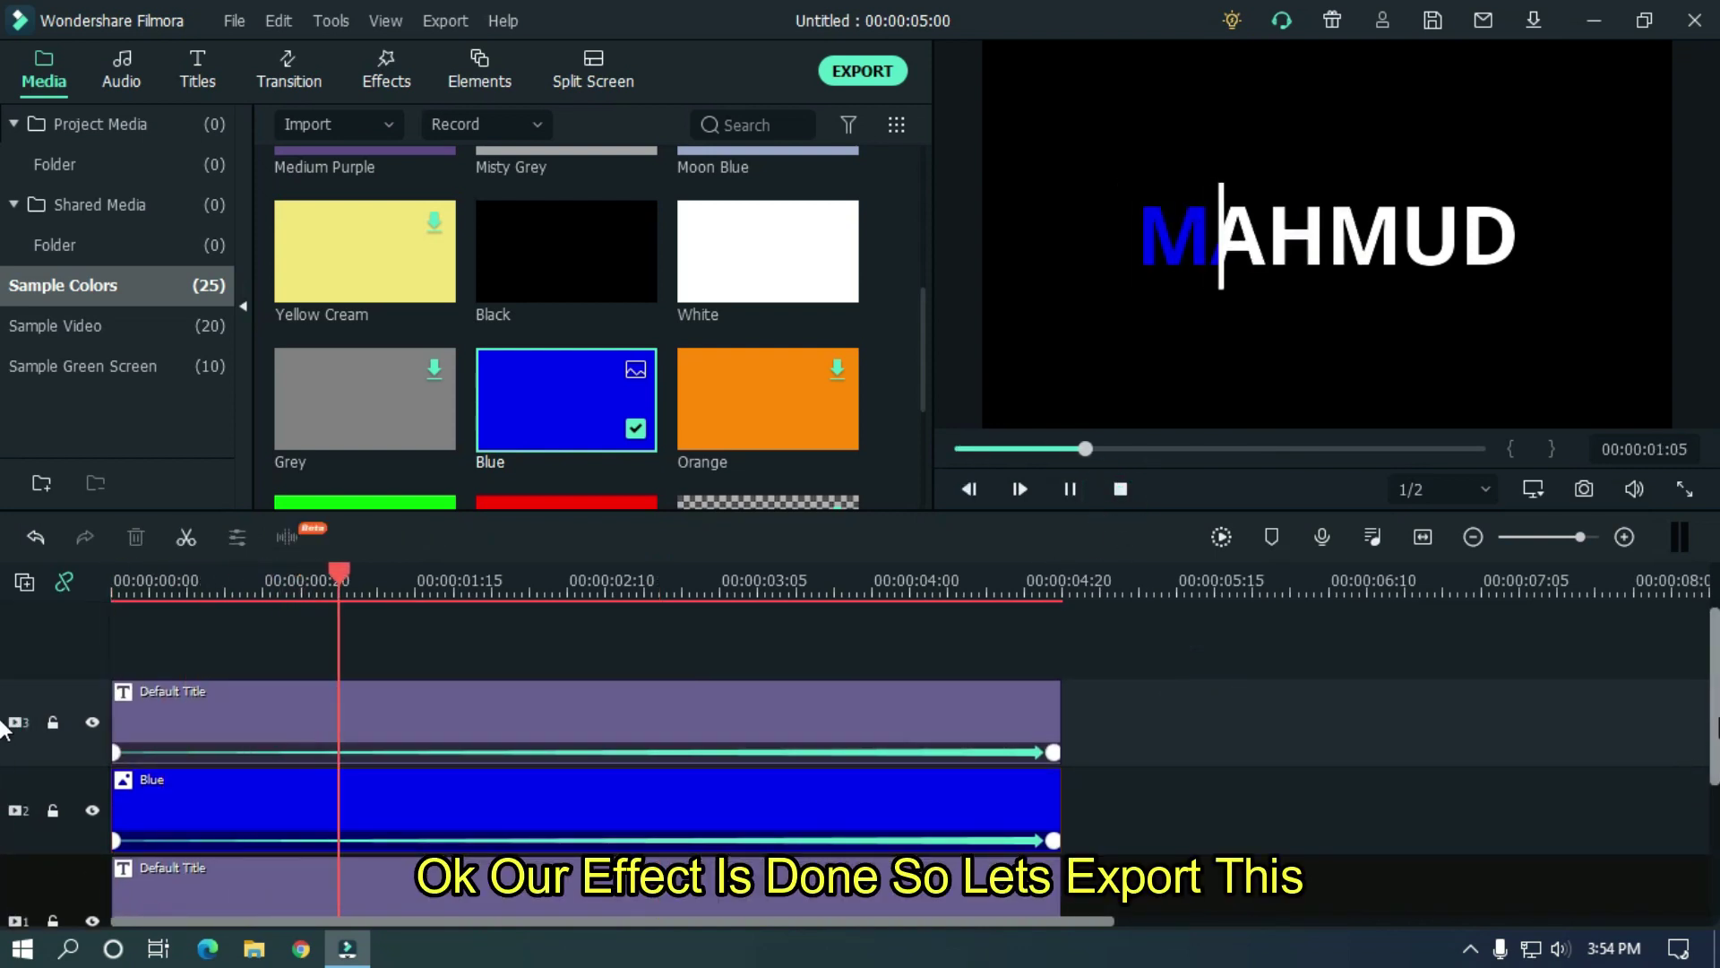
pyautogui.scroll(-1, 3, 731)
pyautogui.scroll(-1, 3, 730)
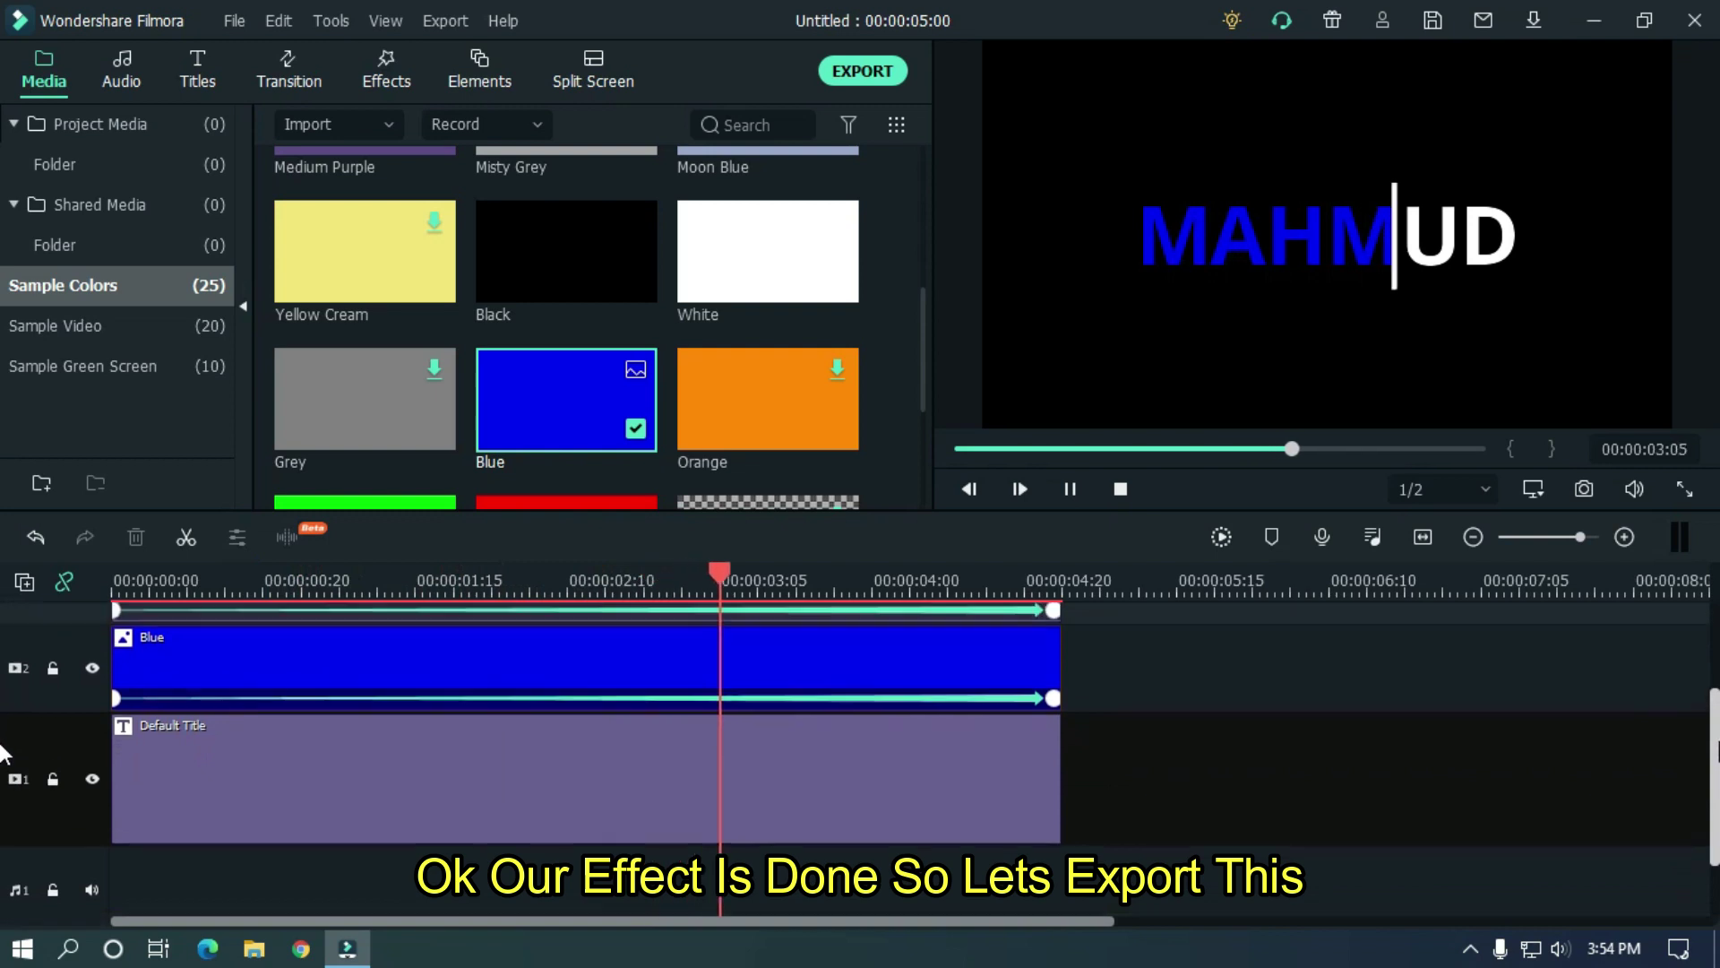
pyautogui.scroll(2, 2, 640)
# Step: Open the Export dialog for the MAHMUD video
pyautogui.click(862, 71)
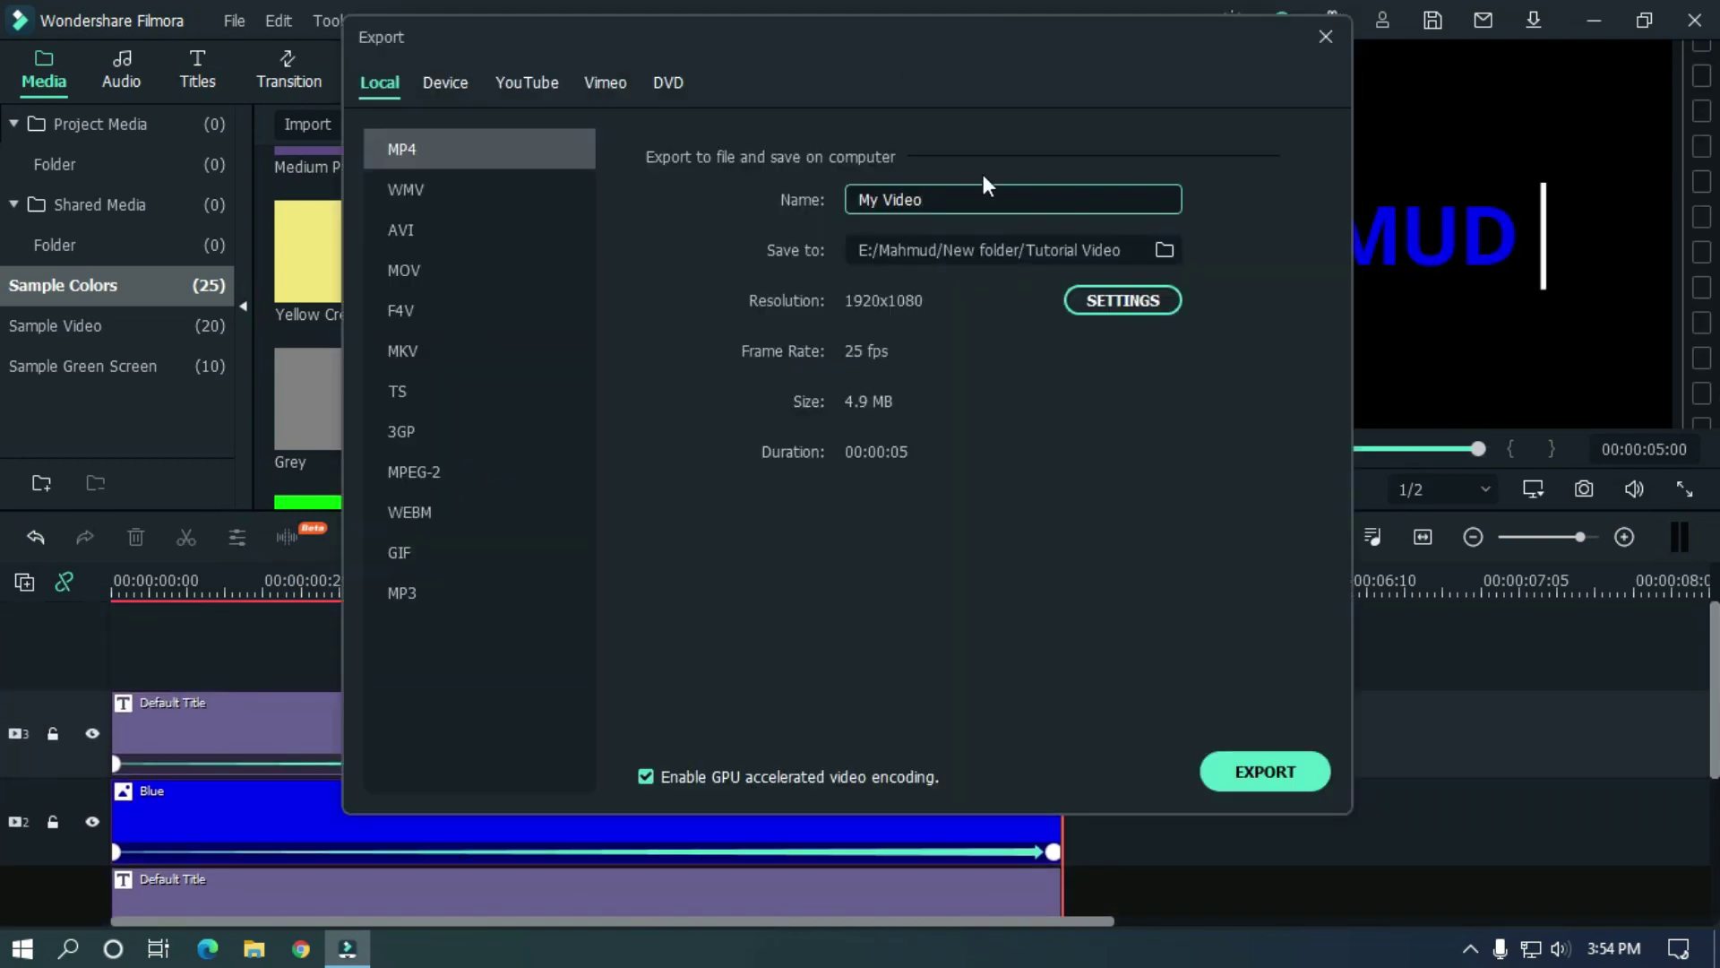